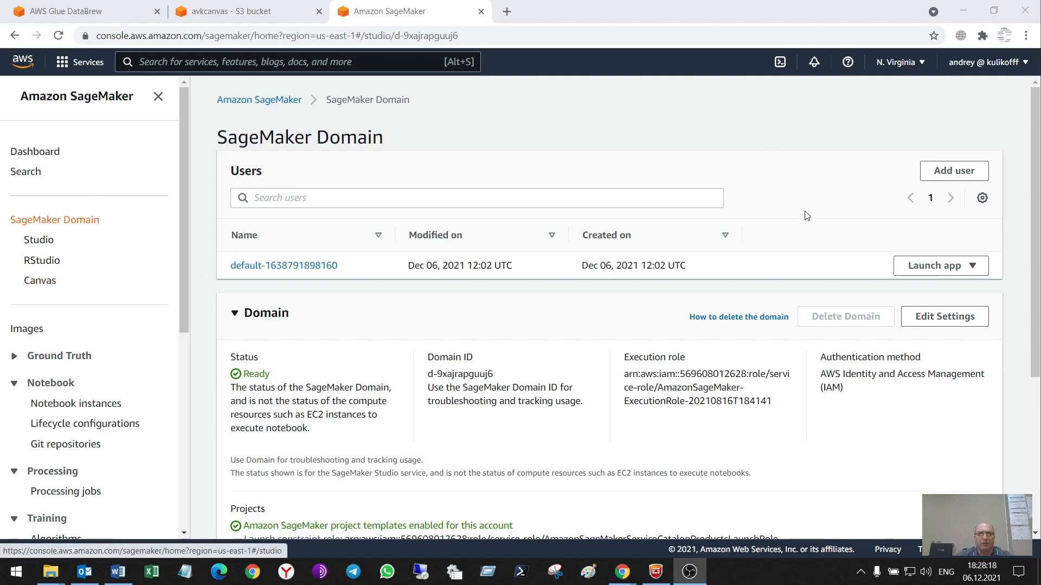
# Launch Canvas for the default domain user and view its datasets and models pages
pyautogui.click(934, 267)
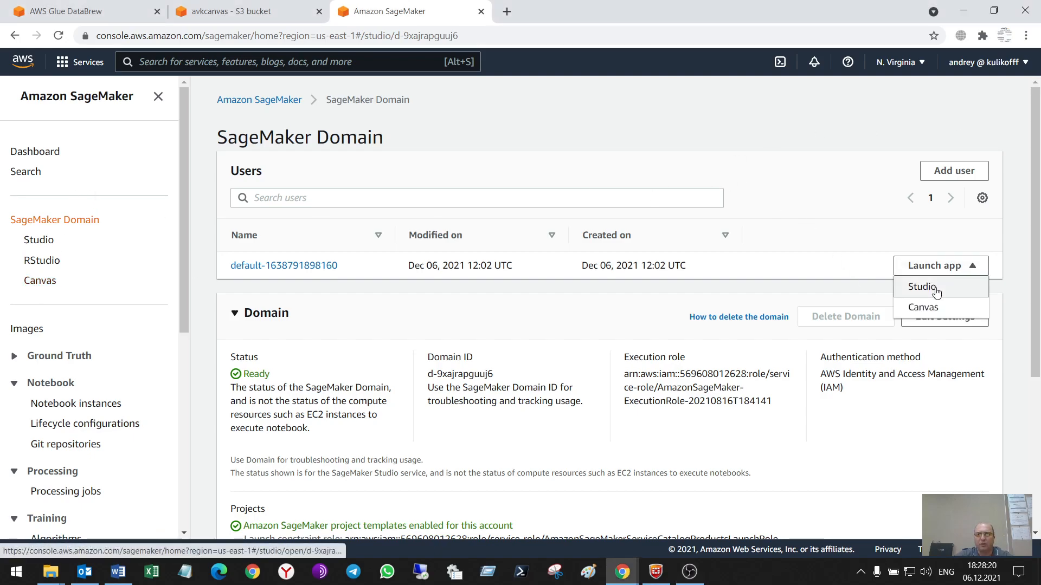
pyautogui.click(923, 306)
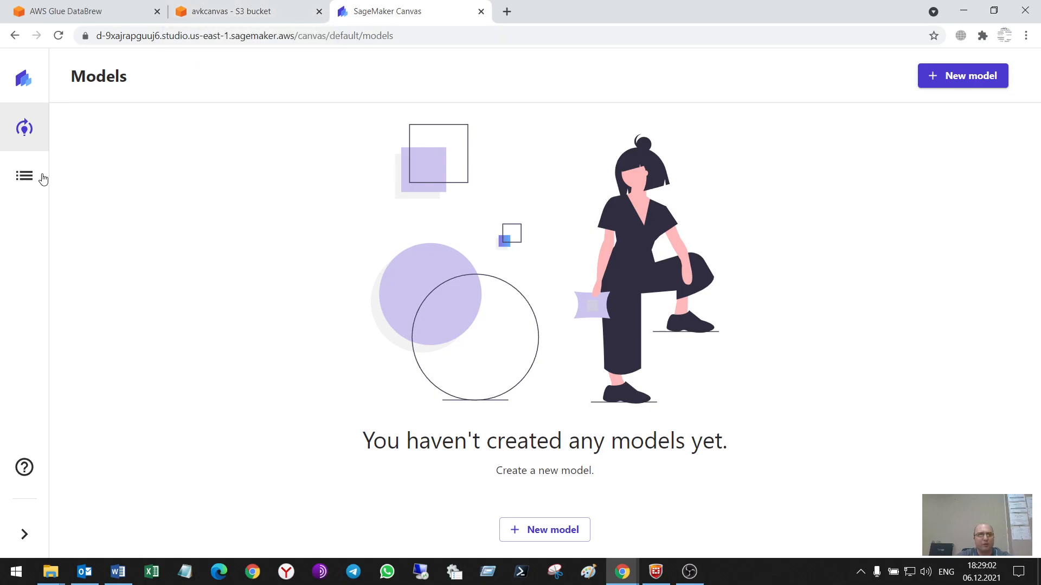
pyautogui.click(27, 175)
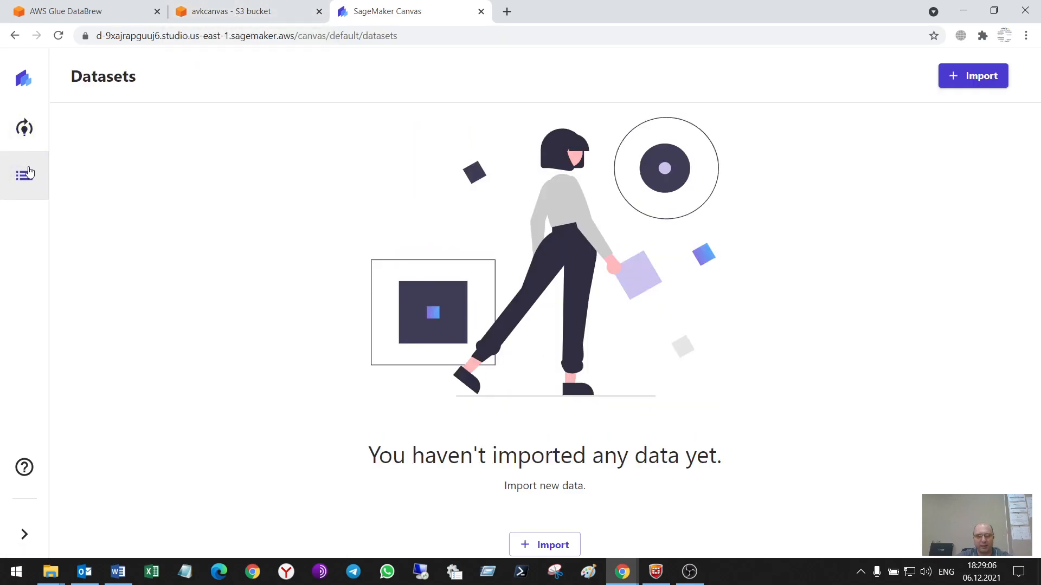
pyautogui.click(25, 130)
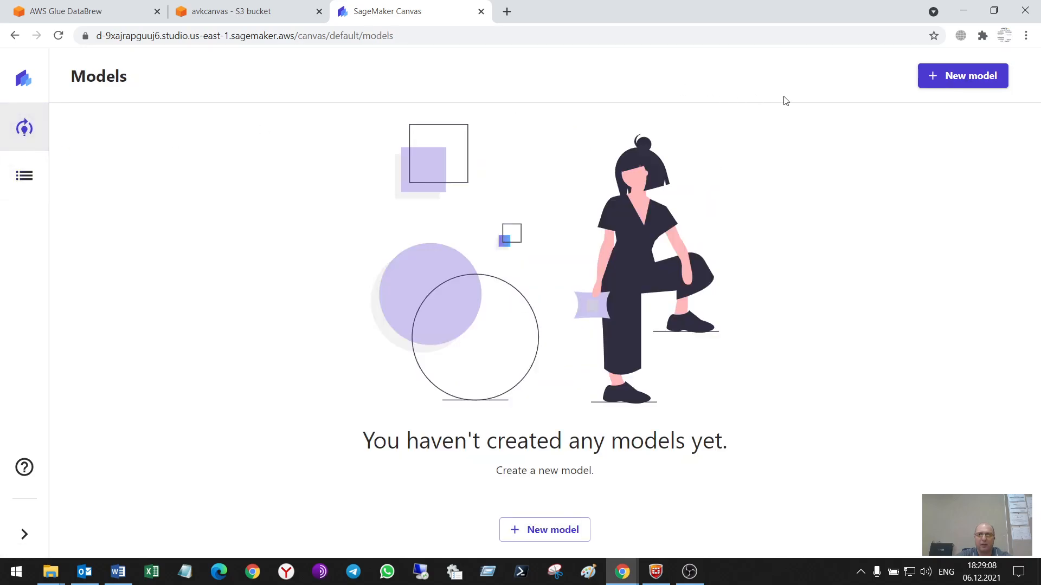
# Start a dataset import from Amazon S3 in Canvas and open the avkcanvas bucket
pyautogui.click(27, 177)
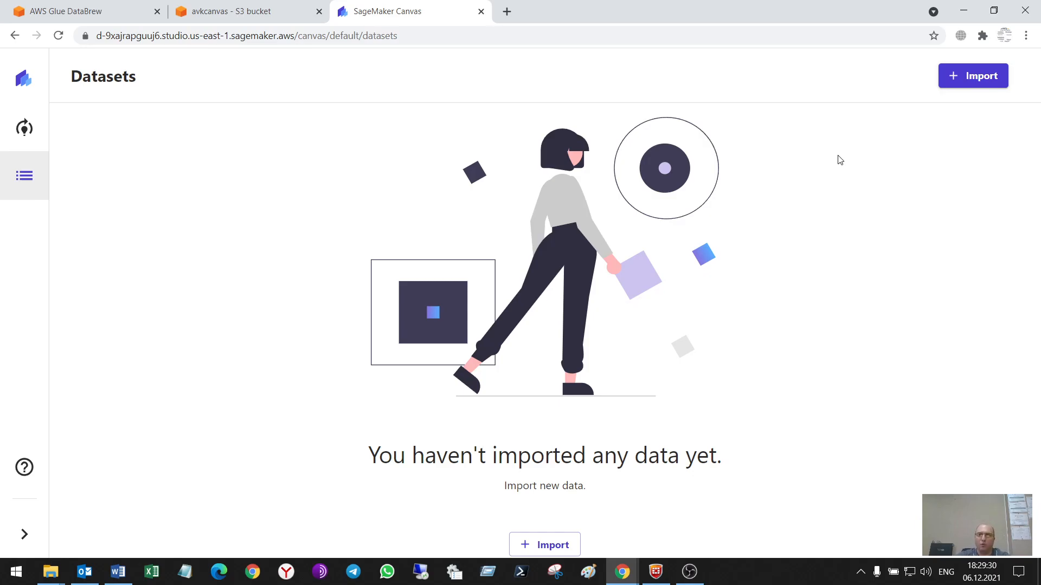
pyautogui.click(985, 83)
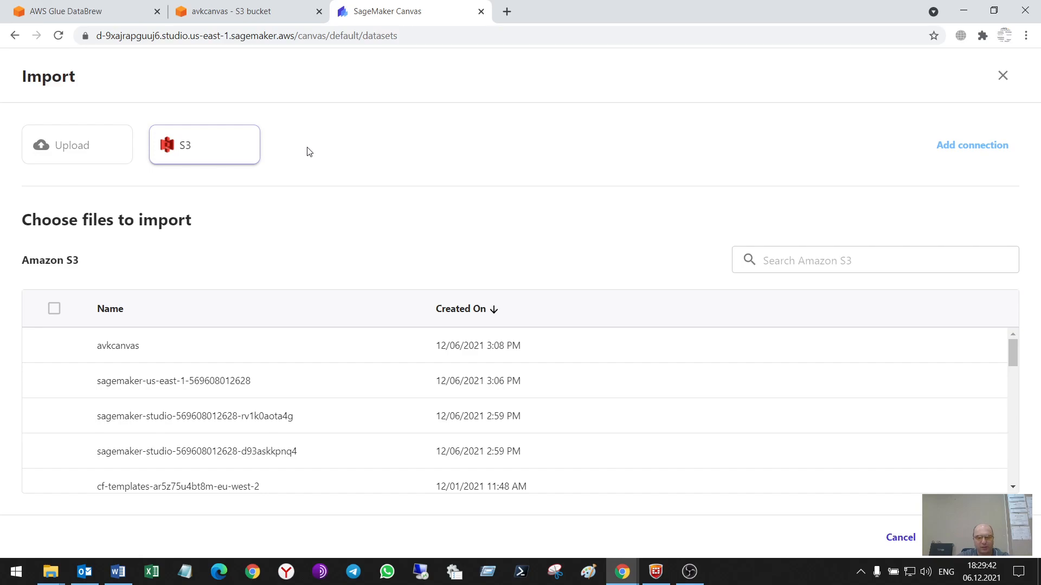
pyautogui.click(124, 353)
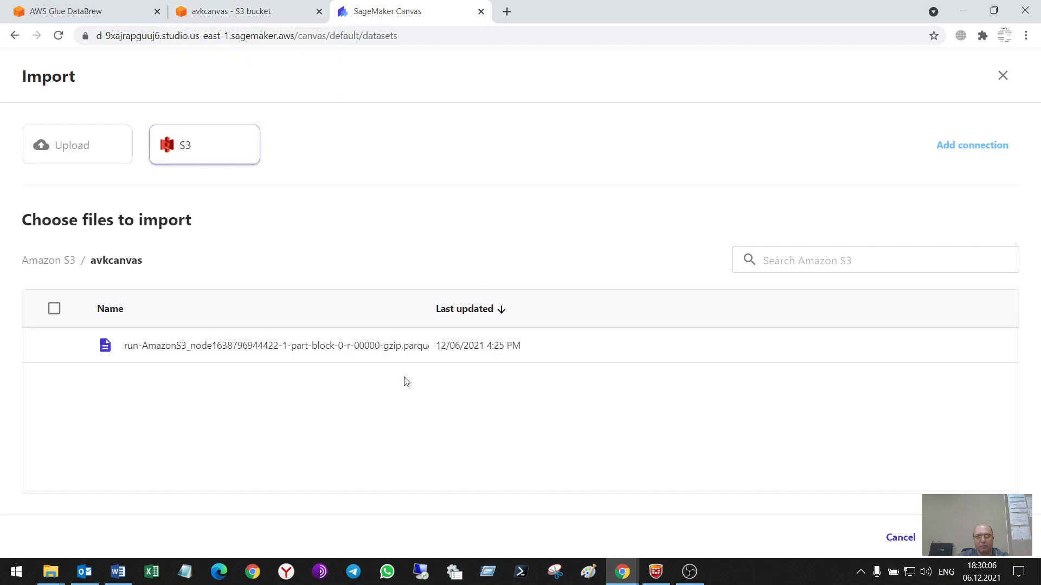
# Check the AWS Glue DataBrew datasets page and view the avkcanvas bucket's objects in the S3 console
pyautogui.click(100, 11)
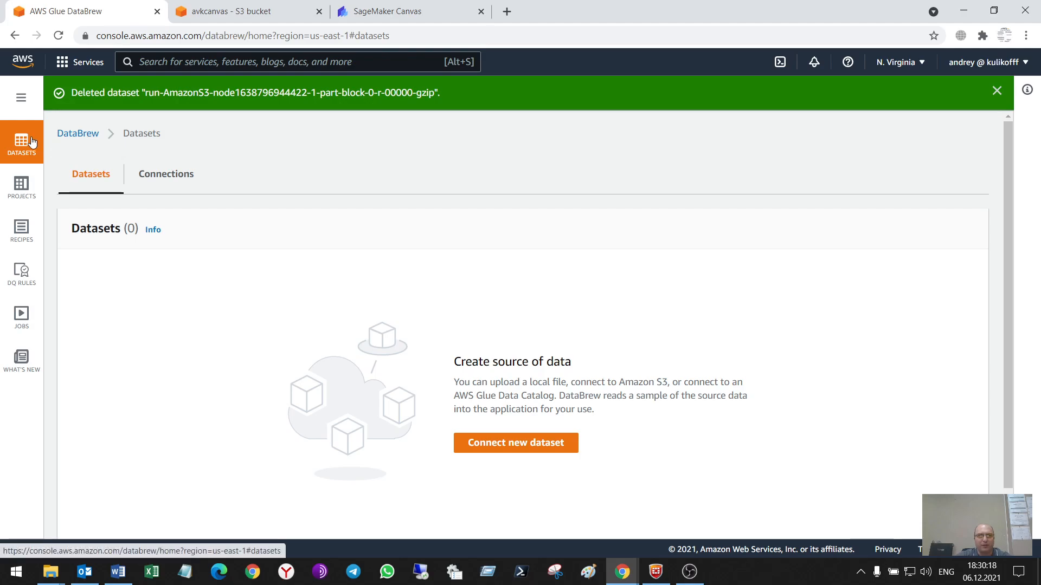
pyautogui.click(407, 18)
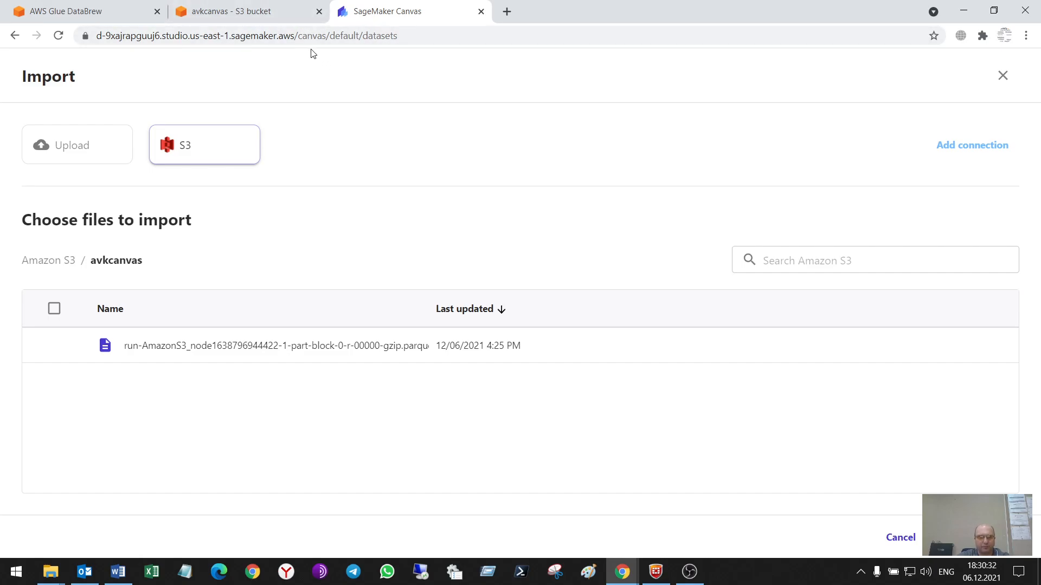
pyautogui.click(264, 14)
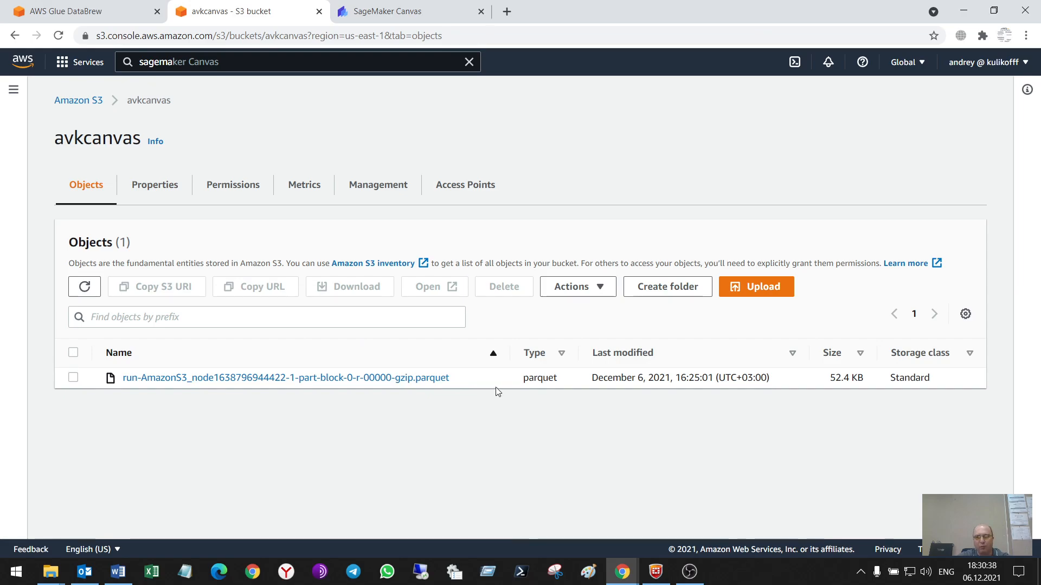
# Switch to AWS Glue DataBrew and look through its projects, recipes, data quality rulesets, jobs and What's new pages
pyautogui.click(110, 12)
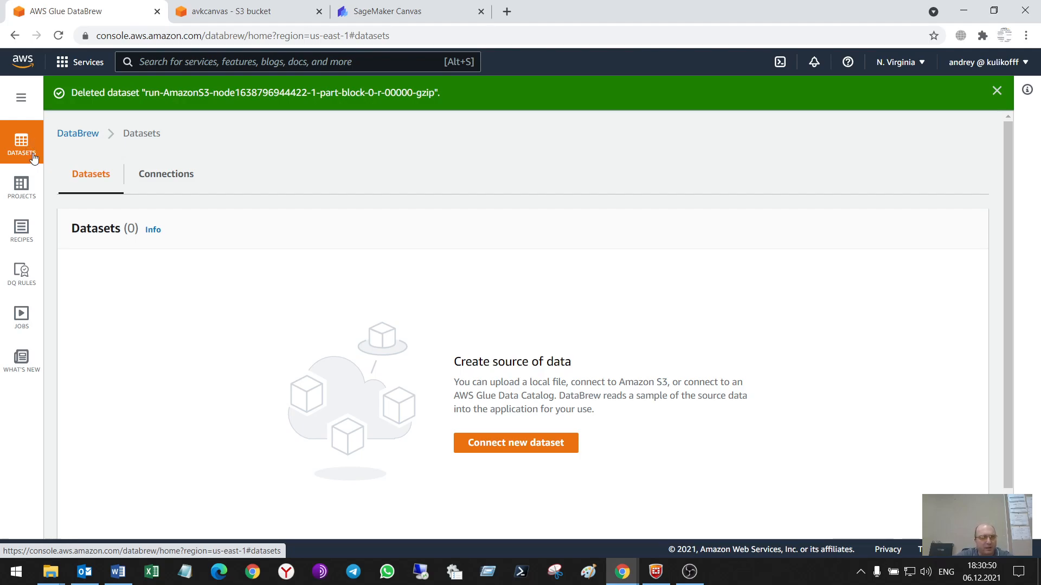
pyautogui.click(24, 187)
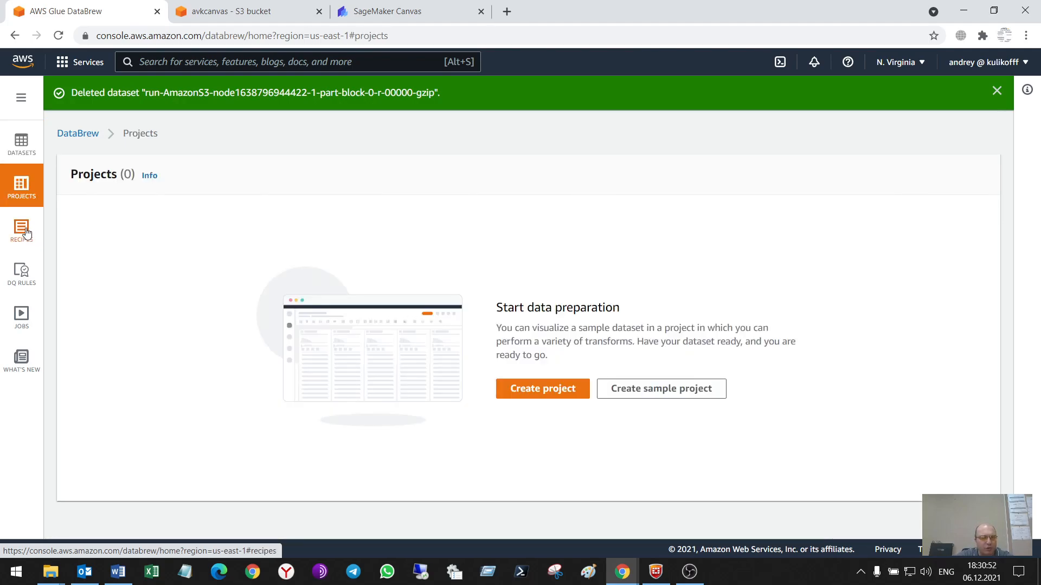
pyautogui.click(28, 238)
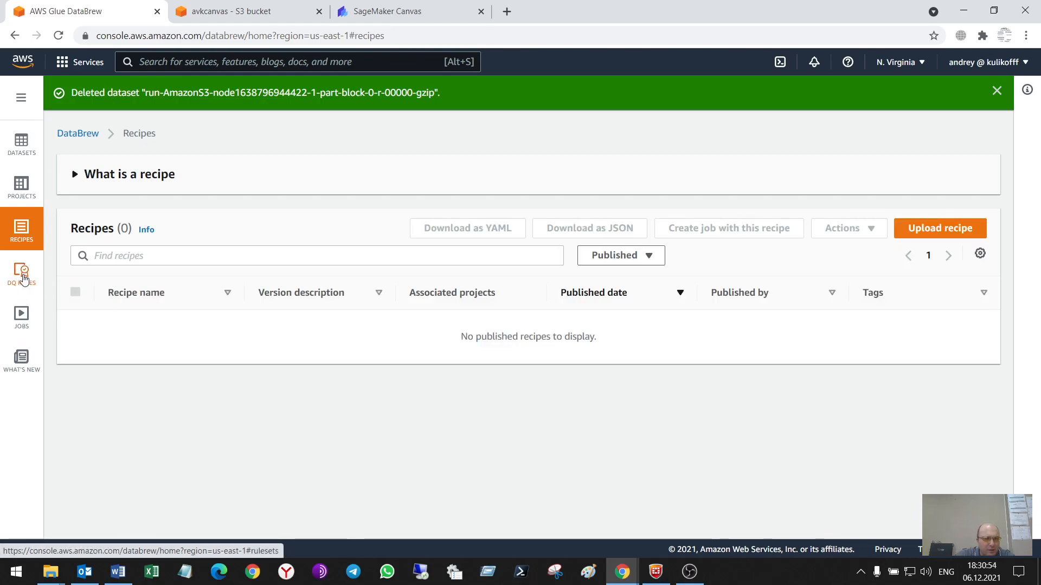
pyautogui.click(34, 280)
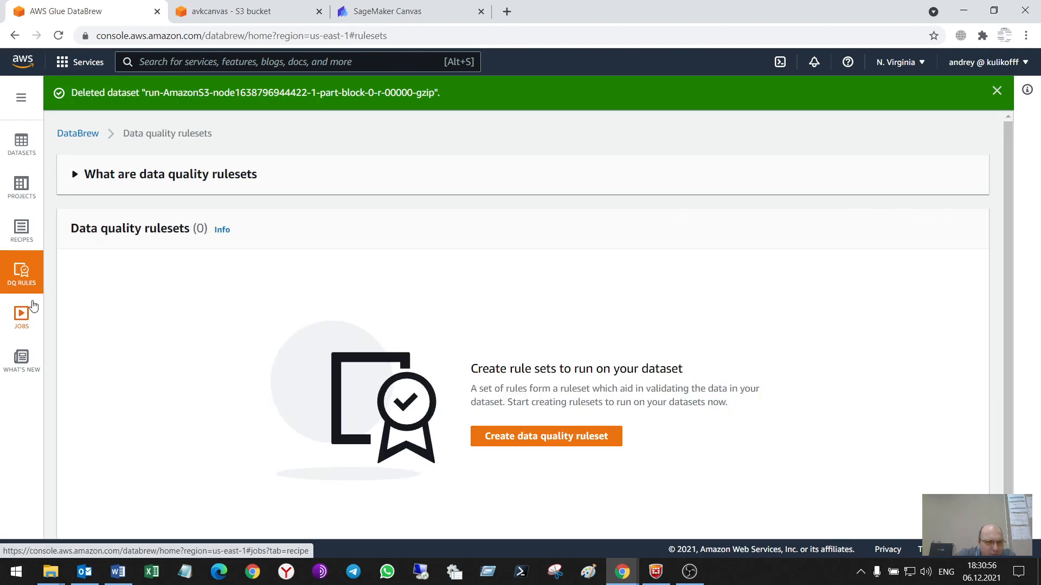
pyautogui.click(34, 320)
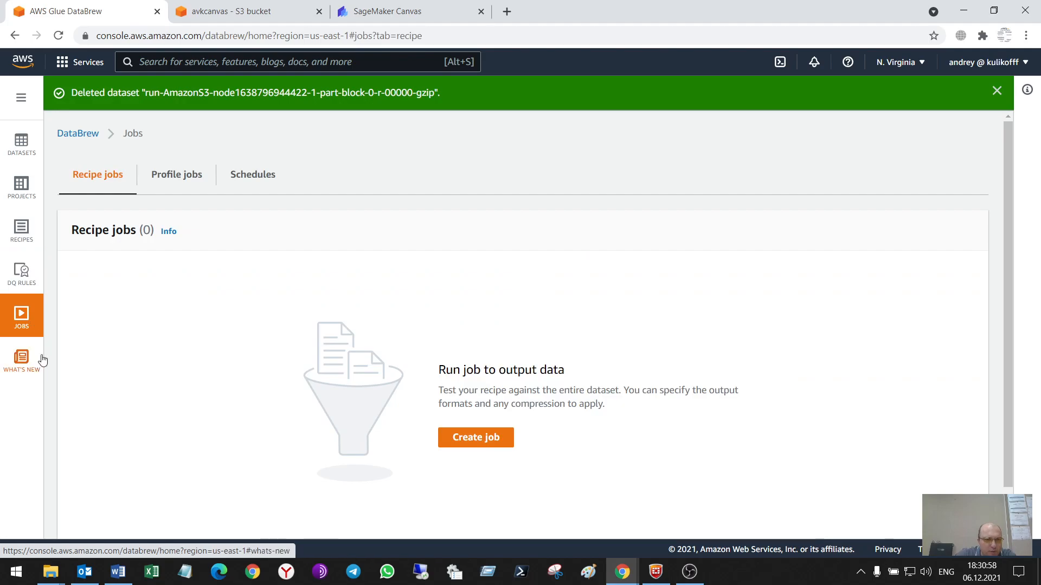
pyautogui.click(26, 357)
pyautogui.scroll(-7, 644, 320)
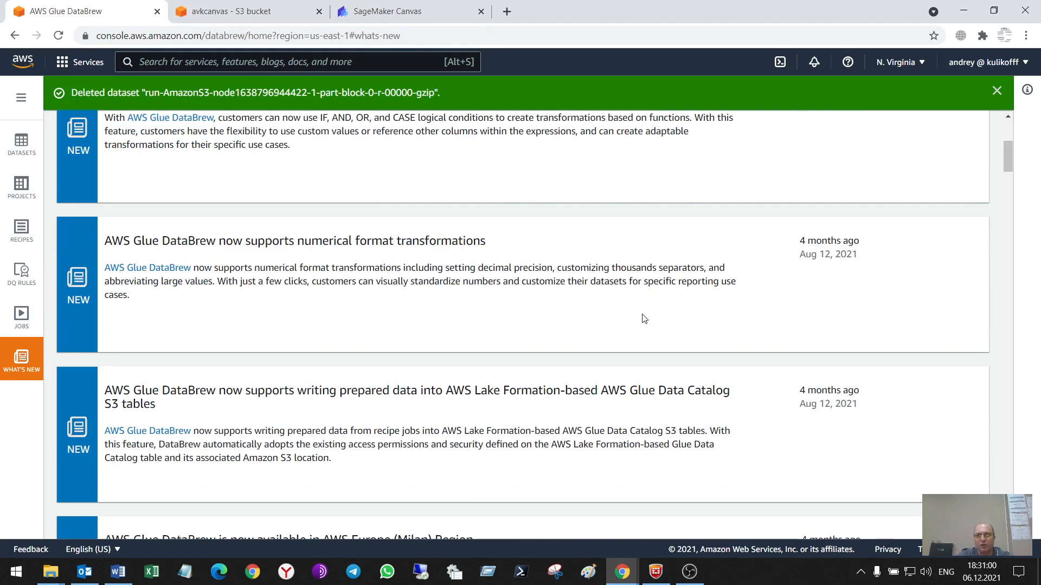
pyautogui.scroll(7, 644, 319)
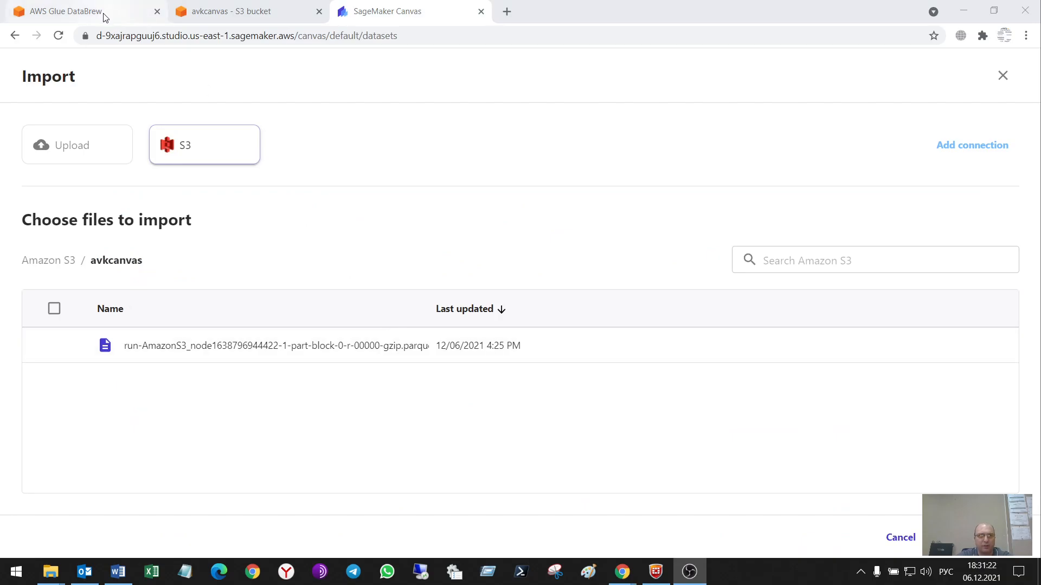
# Start connecting a new dataset in AWS Glue DataBrew and close the help about connecting to a dataset
pyautogui.click(104, 15)
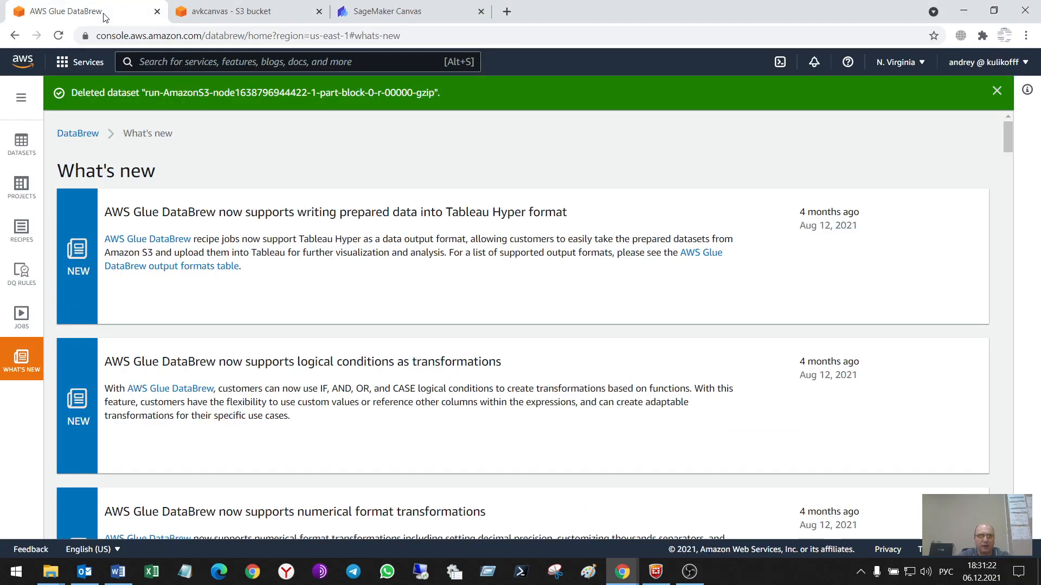
pyautogui.click(25, 146)
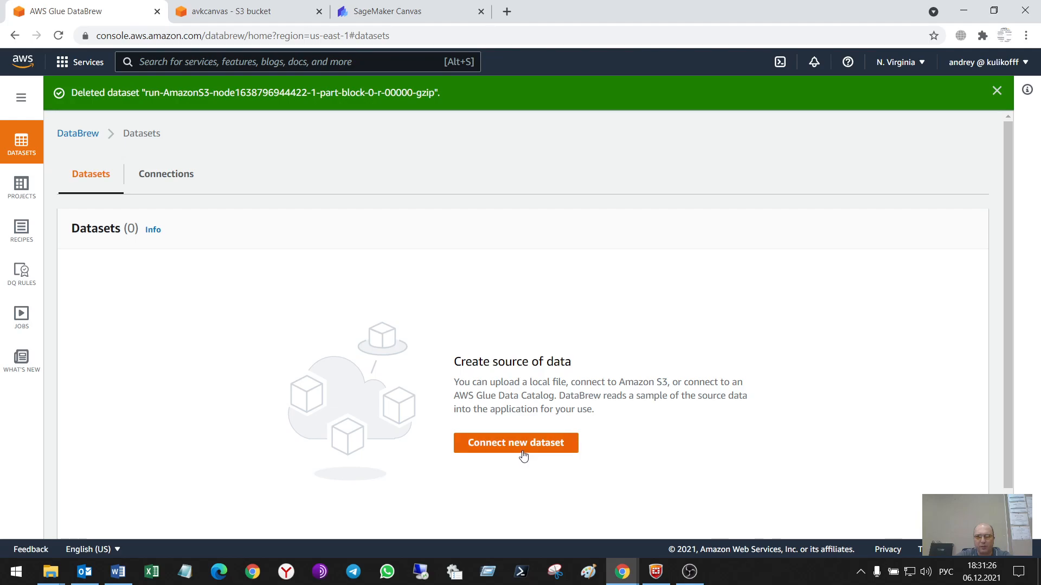
pyautogui.click(520, 450)
pyautogui.scroll(-1, 340, 360)
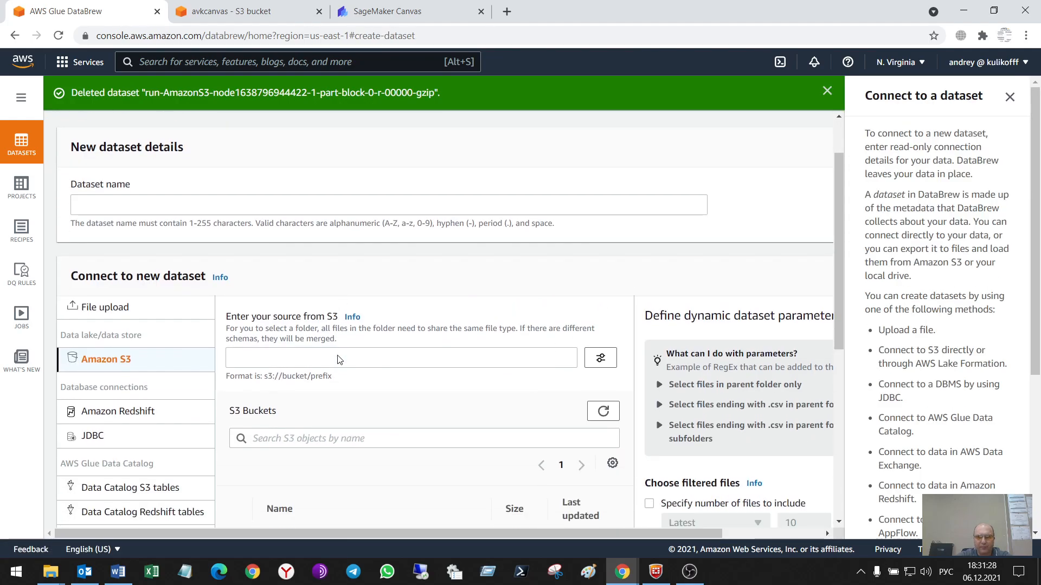
pyautogui.click(1009, 96)
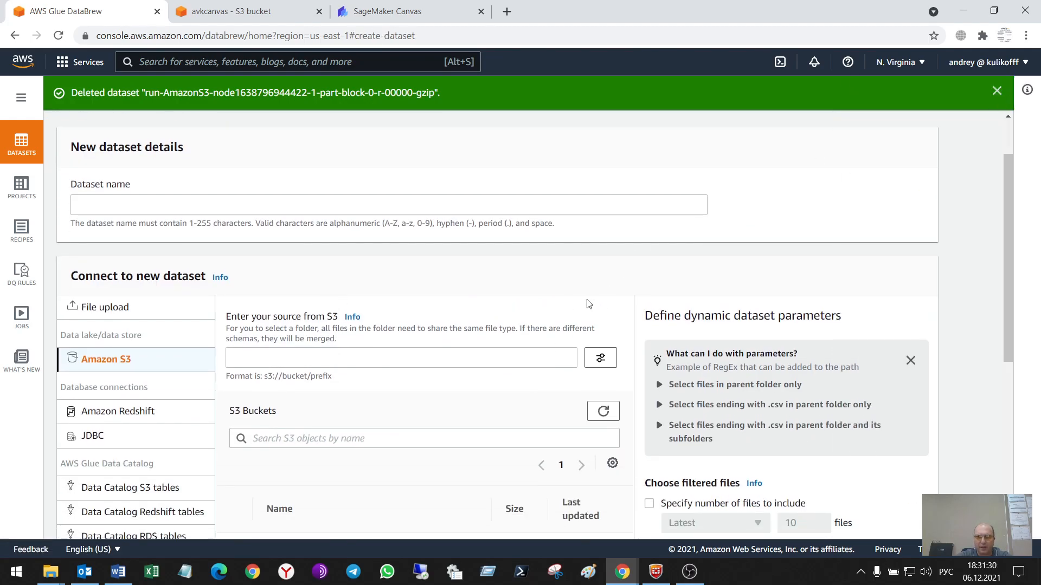
pyautogui.scroll(-1, 590, 304)
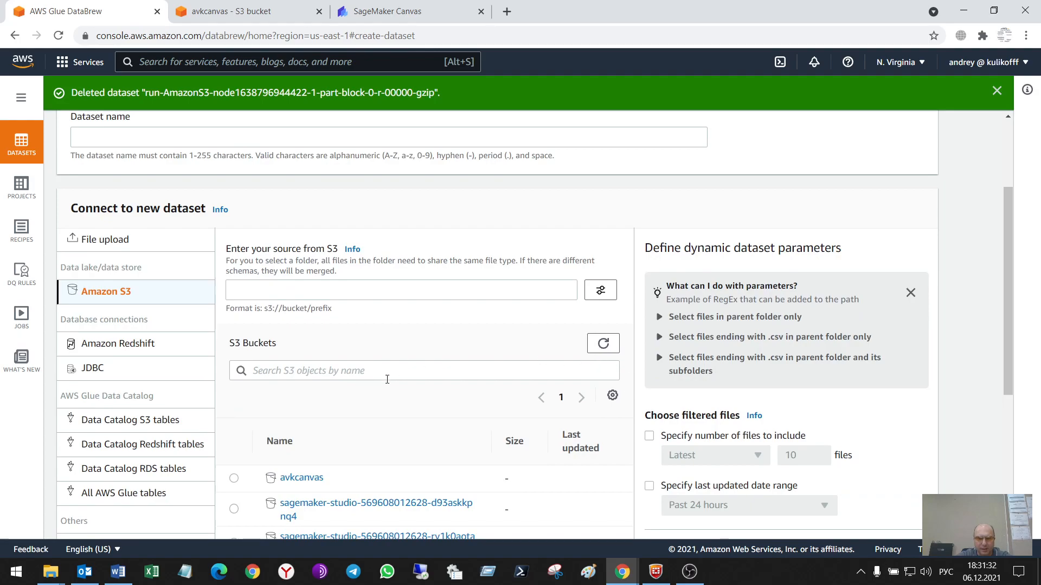
pyautogui.click(295, 478)
pyautogui.scroll(-3, 265, 264)
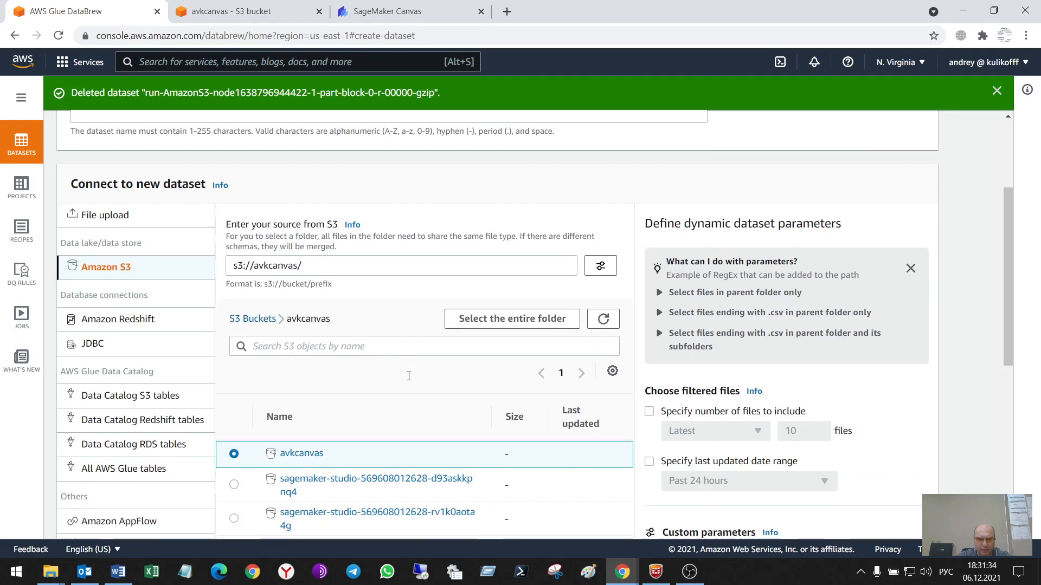
pyautogui.click(301, 275)
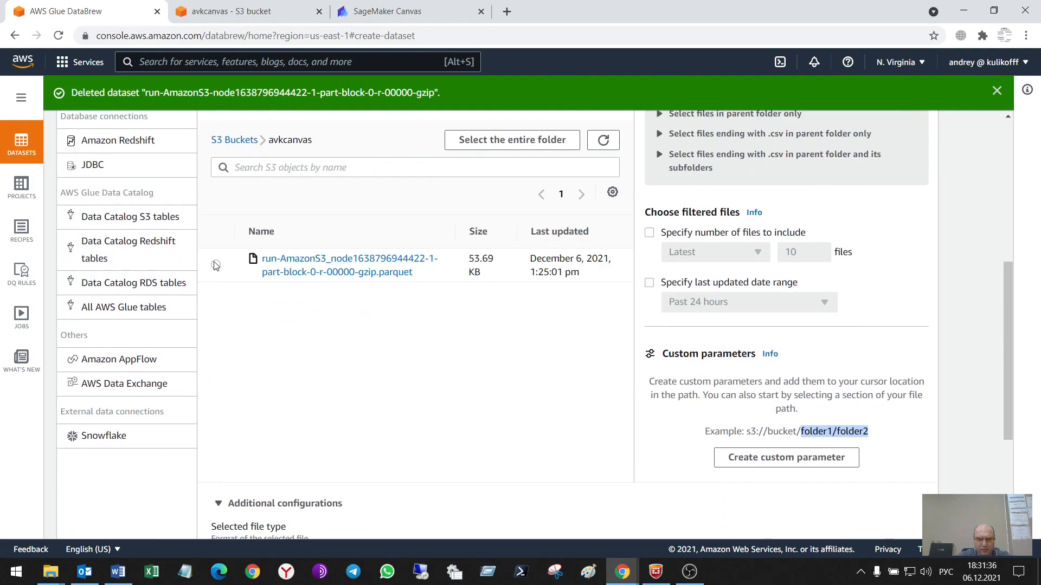
pyautogui.click(216, 264)
# Set the source's file type to CSV and preview the dataset's contents
pyautogui.scroll(-4, 502, 408)
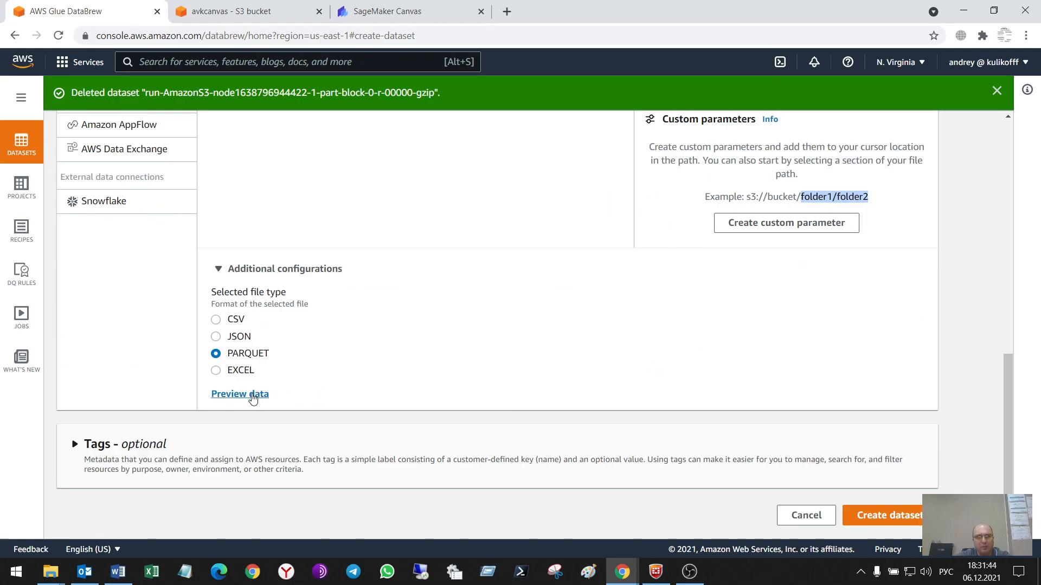
pyautogui.click(216, 320)
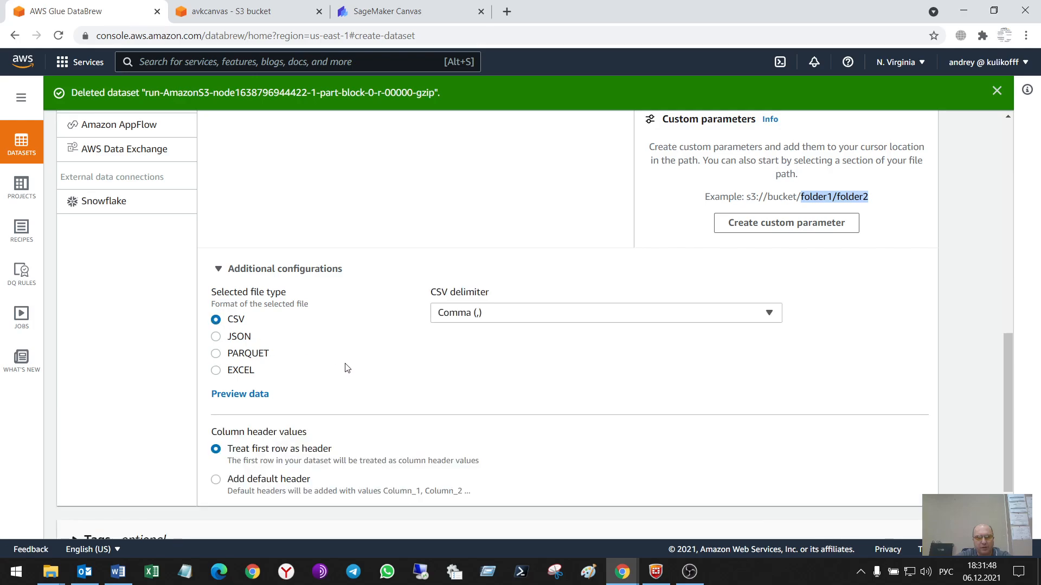
pyautogui.click(251, 396)
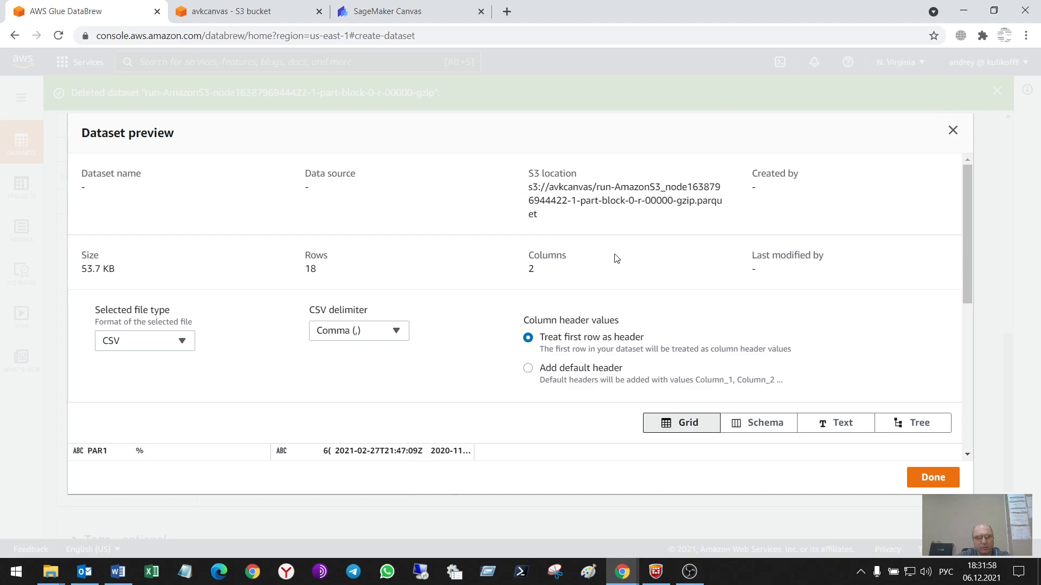
pyautogui.scroll(-6, 827, 359)
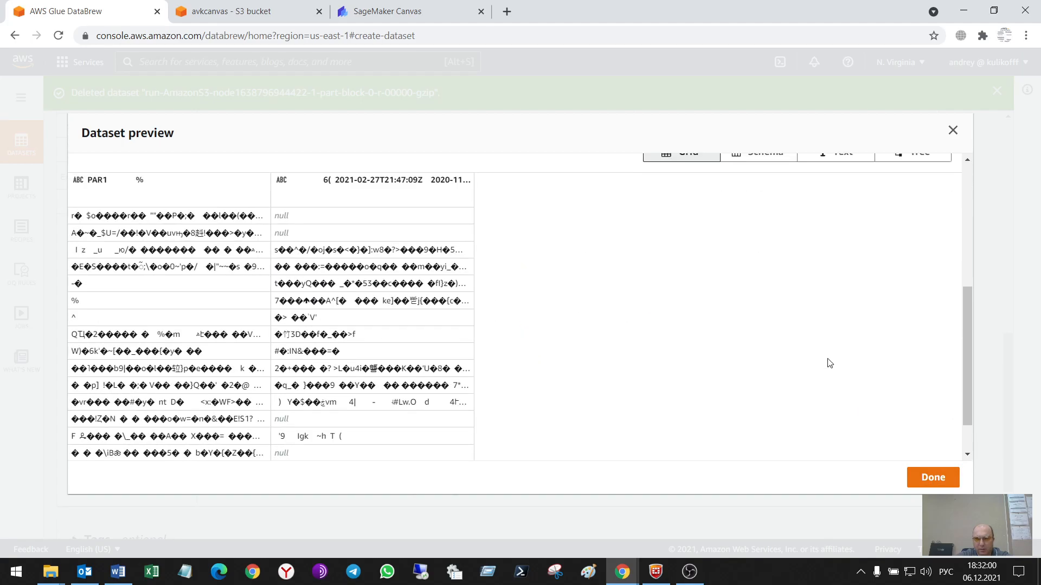
pyautogui.scroll(5, 826, 359)
pyautogui.scroll(1, 826, 359)
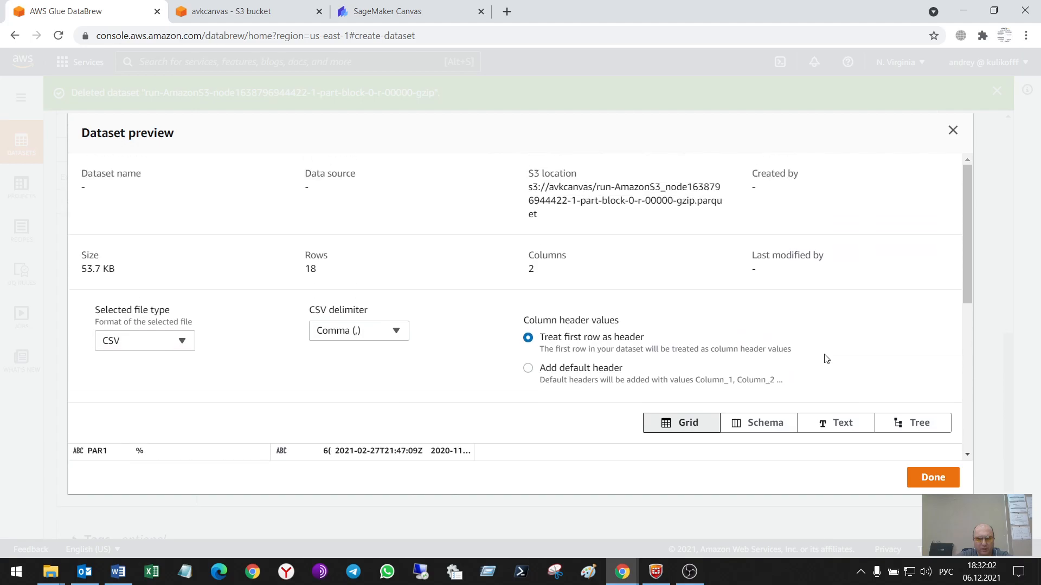
# Switch the previewed dataset's file type to PARQUET and examine its rows and columns, including the customer and billing fields
pyautogui.click(165, 340)
pyautogui.click(155, 303)
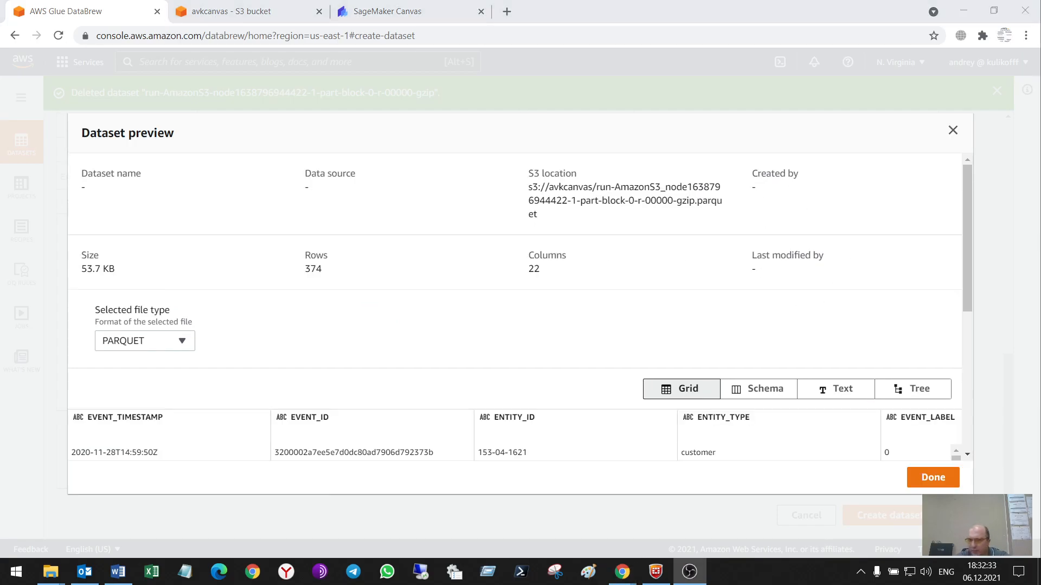
pyautogui.scroll(-3, 481, 297)
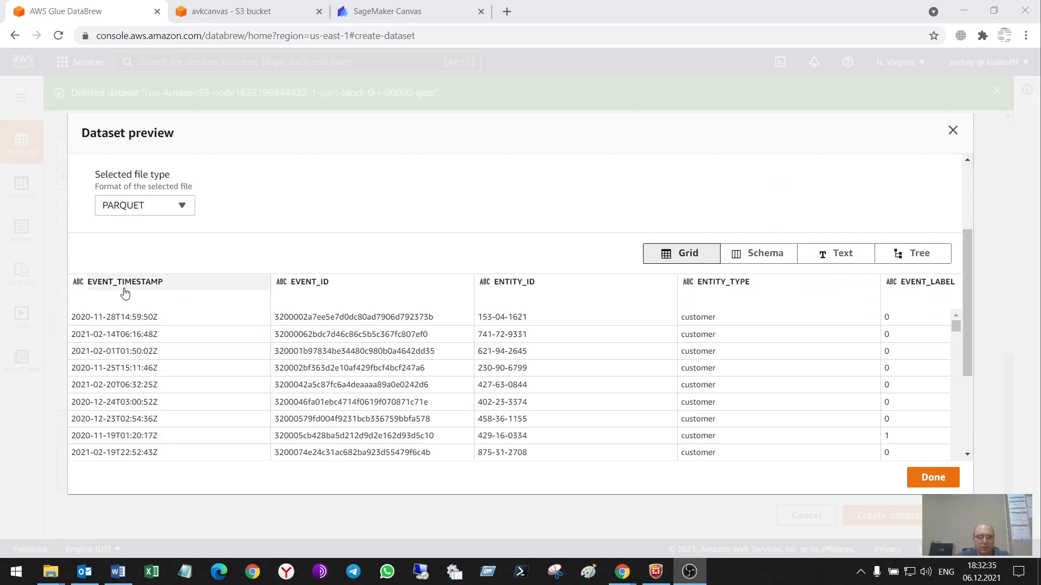
pyautogui.scroll(-1, 153, 308)
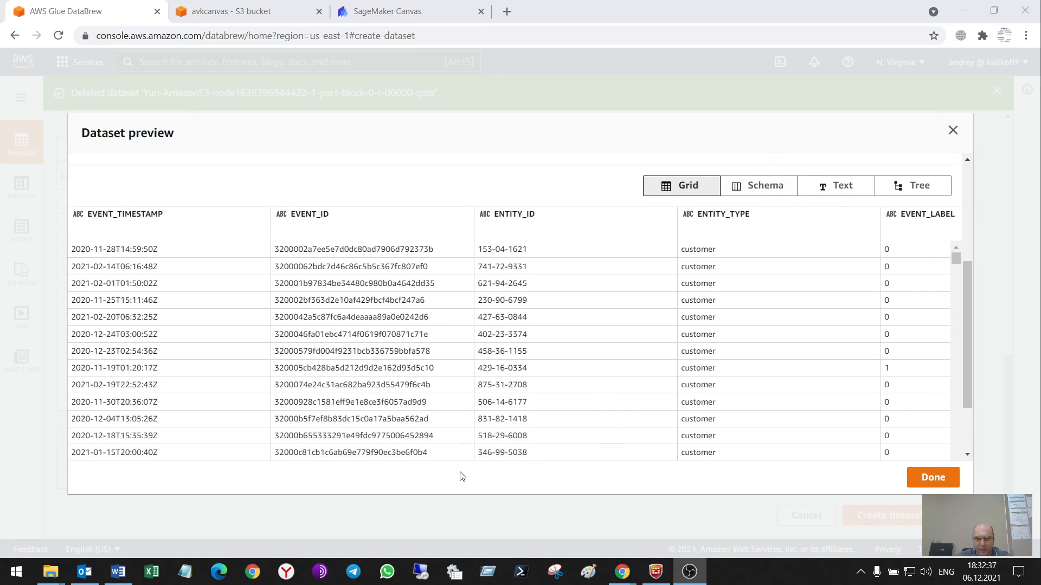
pyautogui.moveTo(969, 285); pyautogui.dragTo(964, 338)
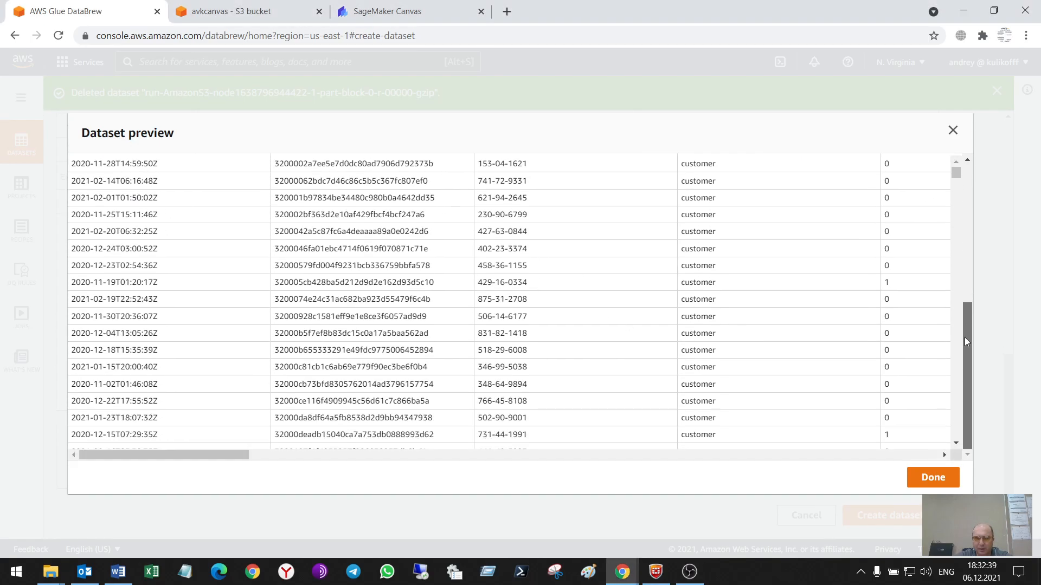
pyautogui.moveTo(131, 458); pyautogui.dragTo(321, 460)
pyautogui.scroll(5, 318, 412)
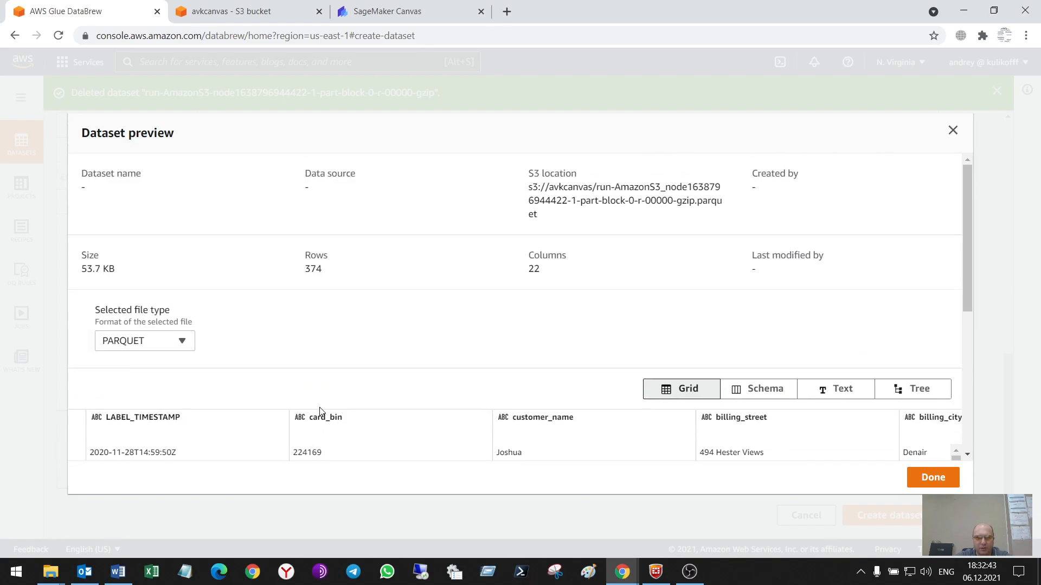
pyautogui.scroll(-1, 320, 412)
pyautogui.scroll(-2, 328, 418)
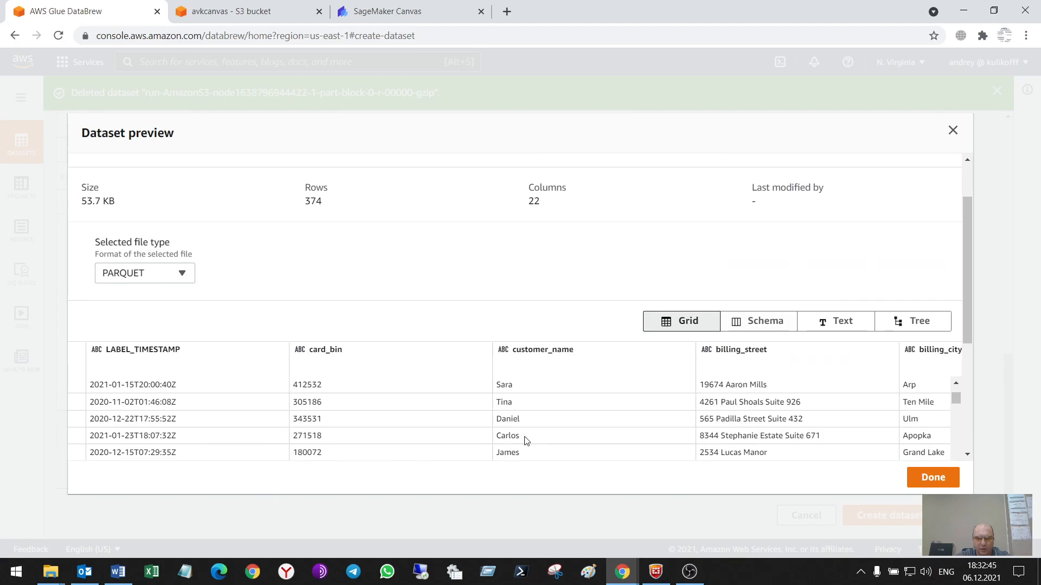
# Examine the remaining rows and columns of the PARQUET dataset preview, including the entity type, event label and timestamp fields
pyautogui.scroll(-2, 970, 311)
pyautogui.scroll(-5, 494, 414)
pyautogui.scroll(-3, 493, 413)
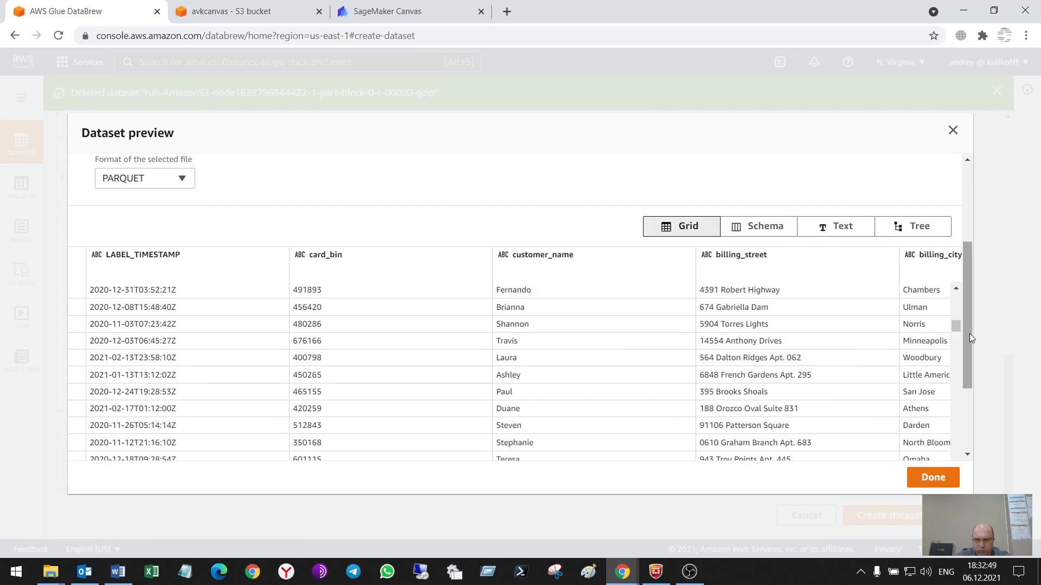
pyautogui.scroll(-2, 971, 339)
pyautogui.moveTo(374, 457); pyautogui.dragTo(260, 456)
pyautogui.scroll(-10, 270, 380)
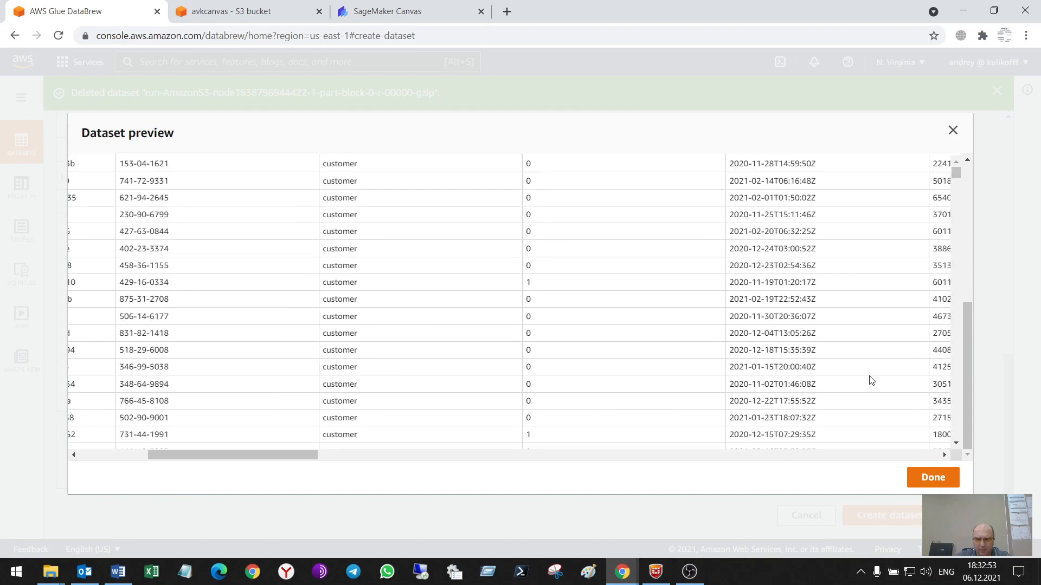
pyautogui.moveTo(968, 414); pyautogui.dragTo(972, 351)
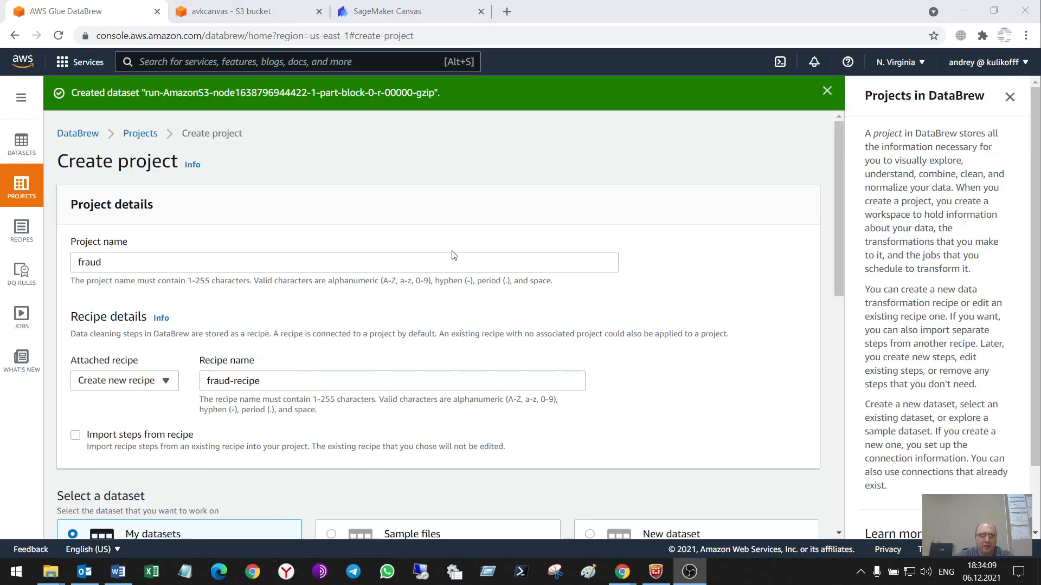
pyautogui.scroll(-3, 454, 255)
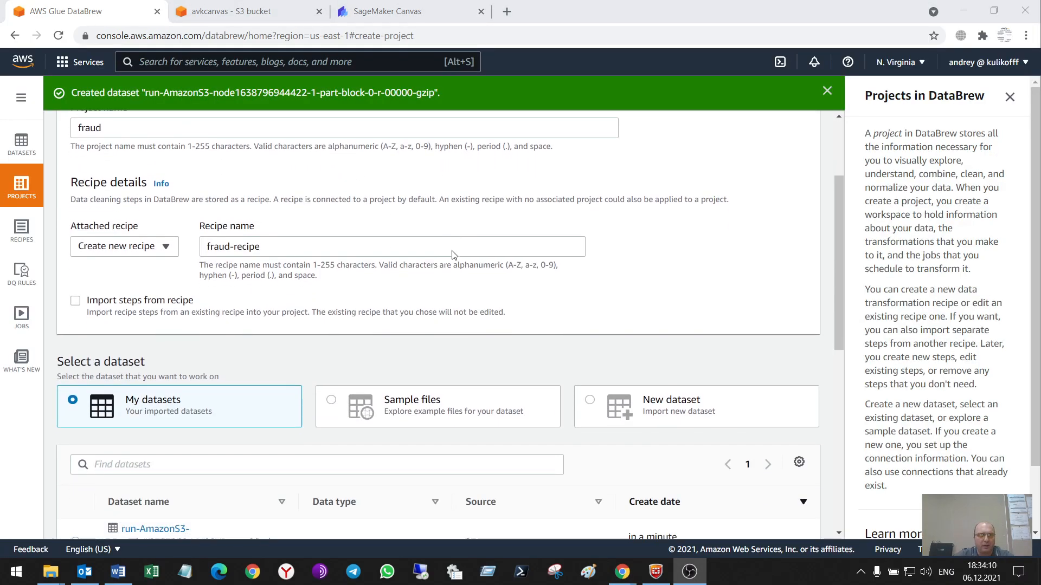
pyautogui.scroll(-3, 381, 299)
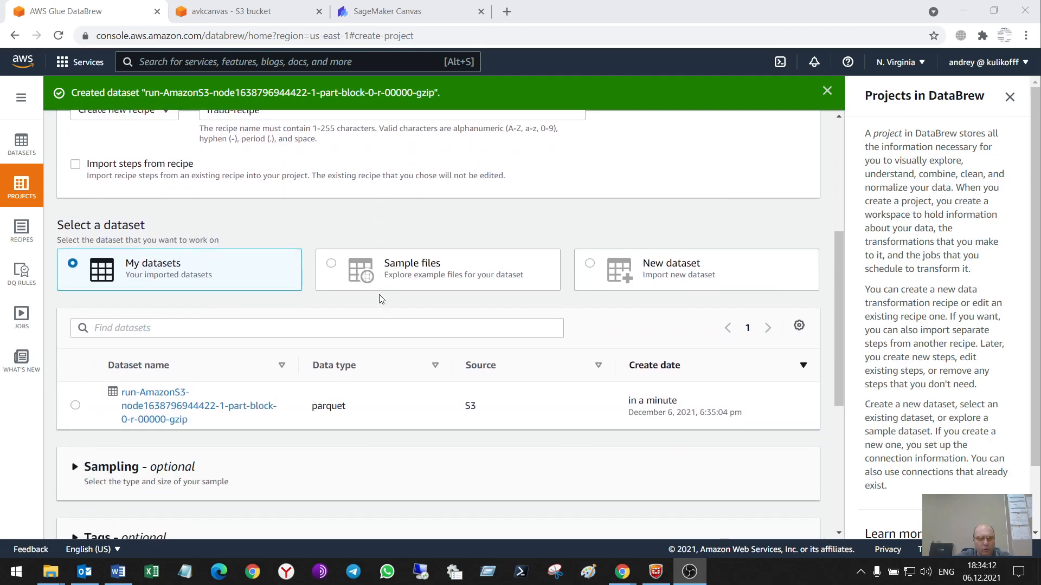
pyautogui.click(75, 406)
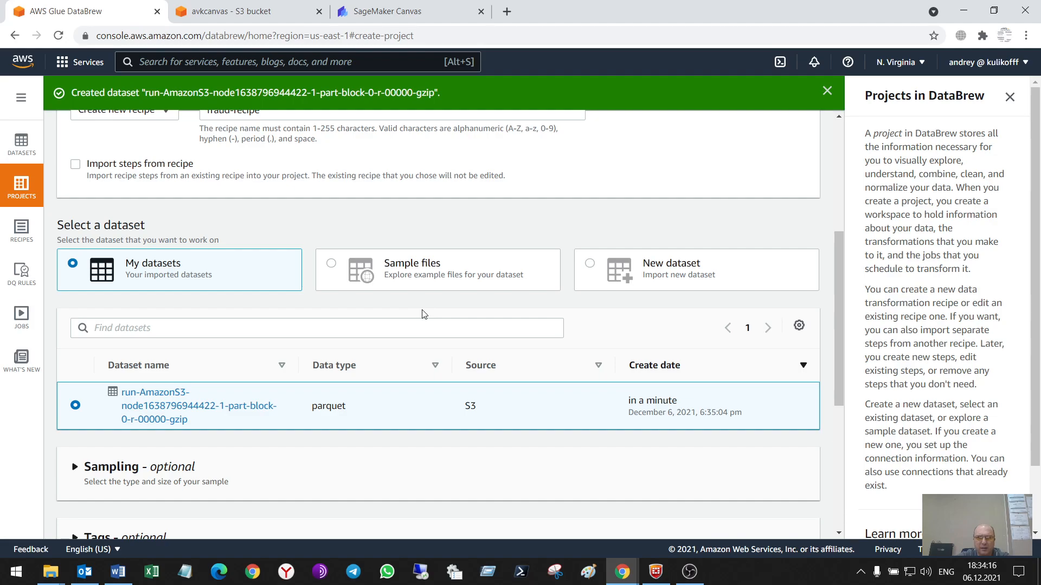
pyautogui.click(1010, 99)
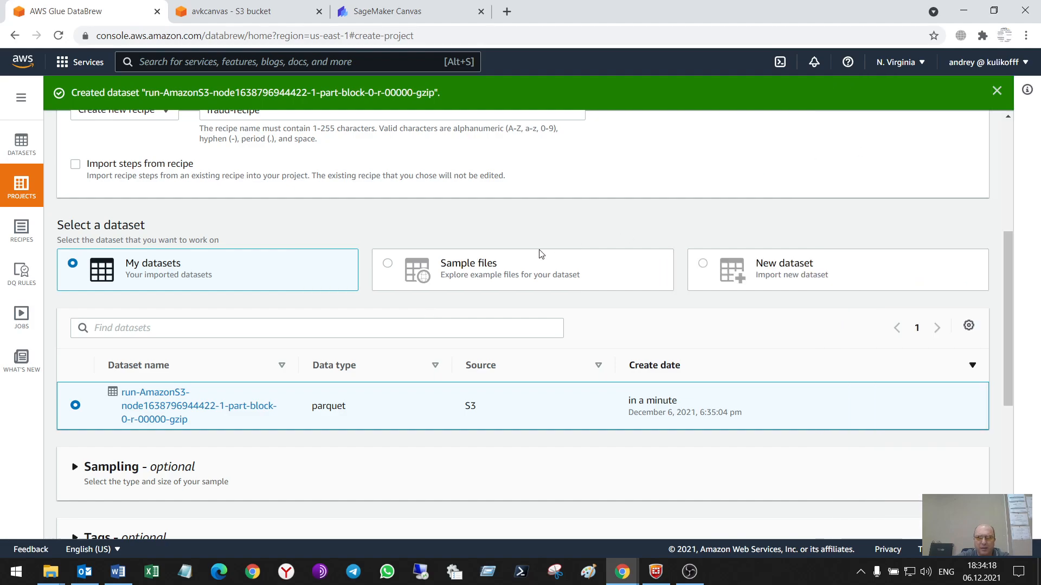
# Choose the existing IAM role AWSGlueDataBrewServiceRole-newrole for the fraud project's permissions
pyautogui.scroll(-4, 540, 253)
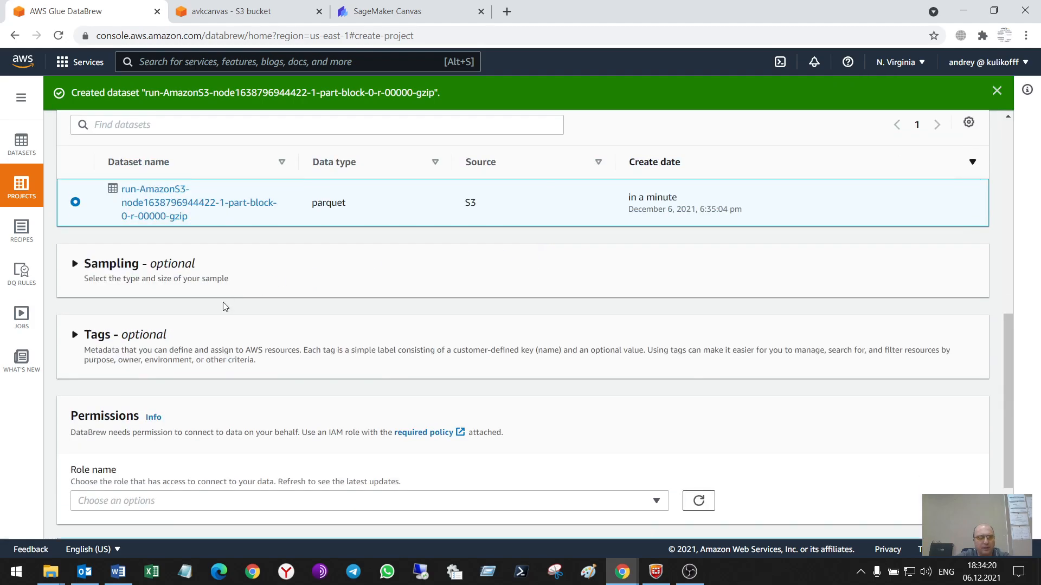
pyautogui.scroll(-2, 230, 304)
pyautogui.click(655, 404)
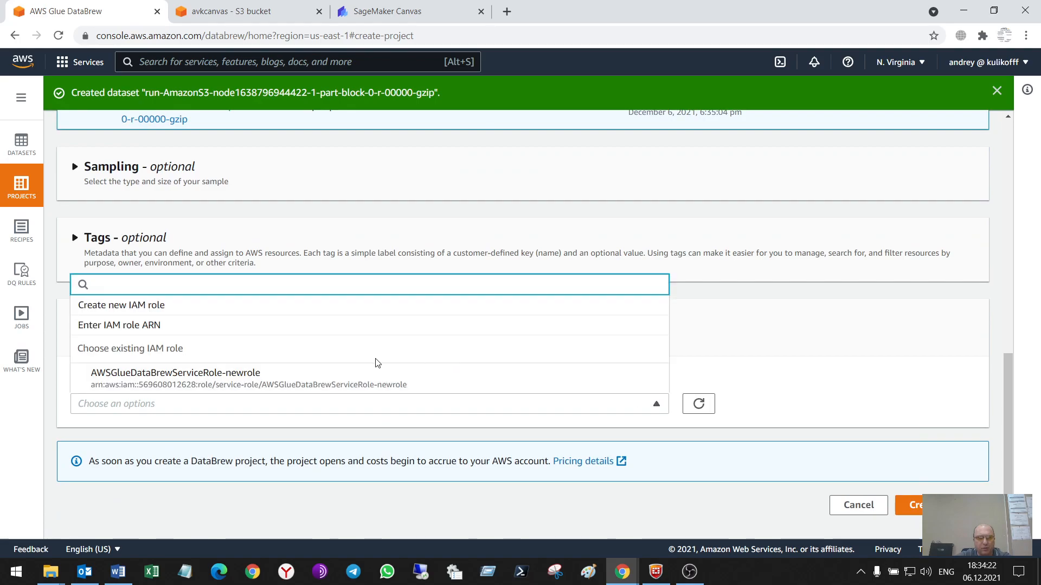
pyautogui.click(338, 383)
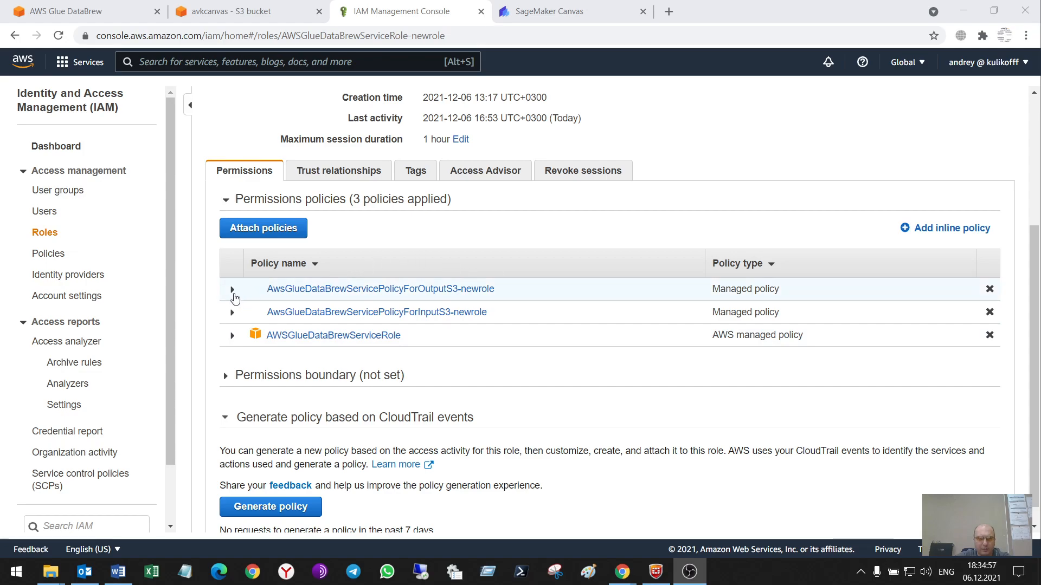
# Inspect the role's AwsGlueDataBrewServicePolicyForOutputS3-newrole policy in IAM and return to the role's summary
pyautogui.click(232, 289)
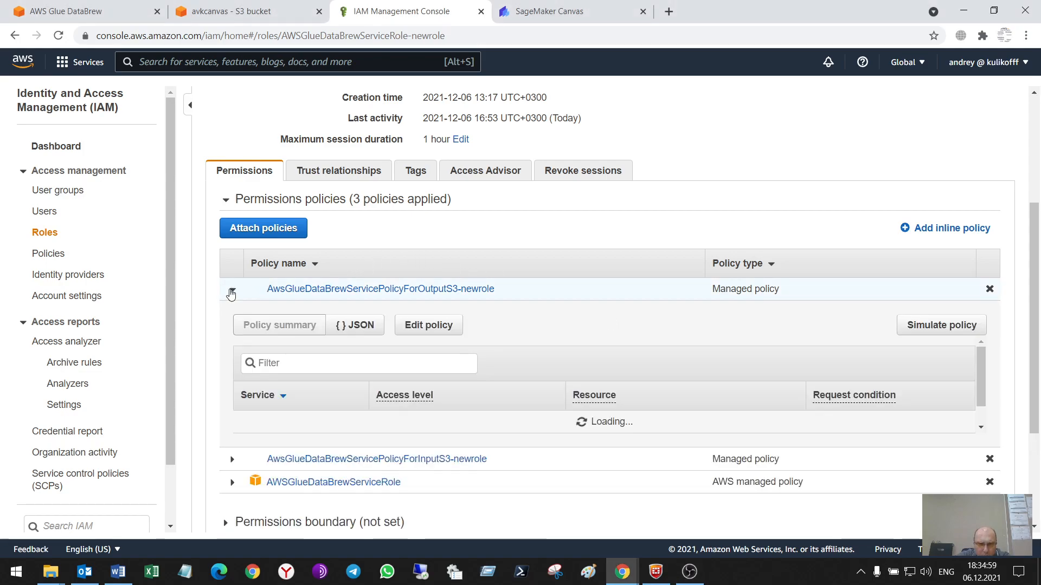
pyautogui.click(351, 289)
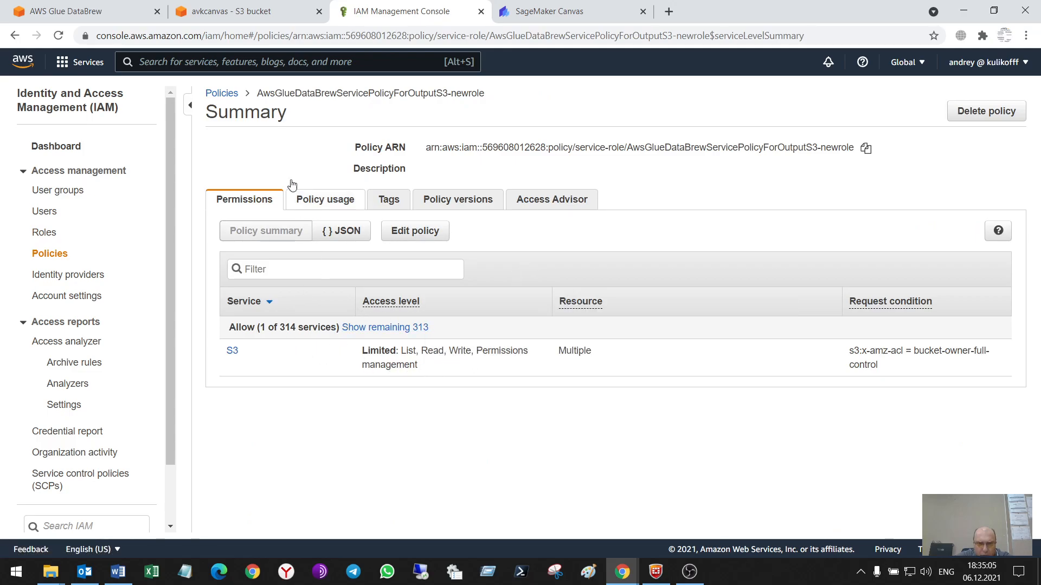
pyautogui.click(219, 93)
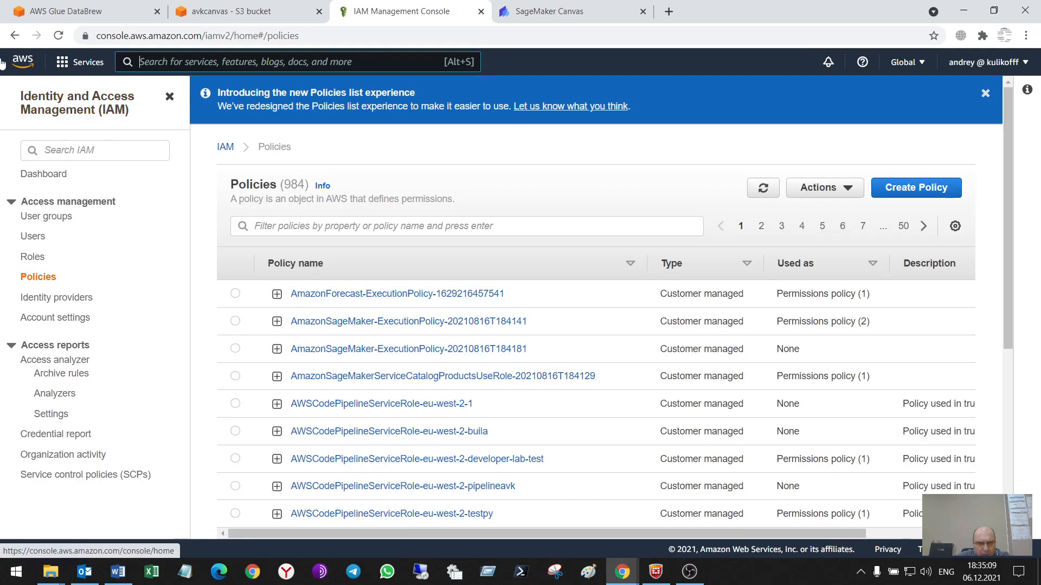
pyautogui.click(13, 35)
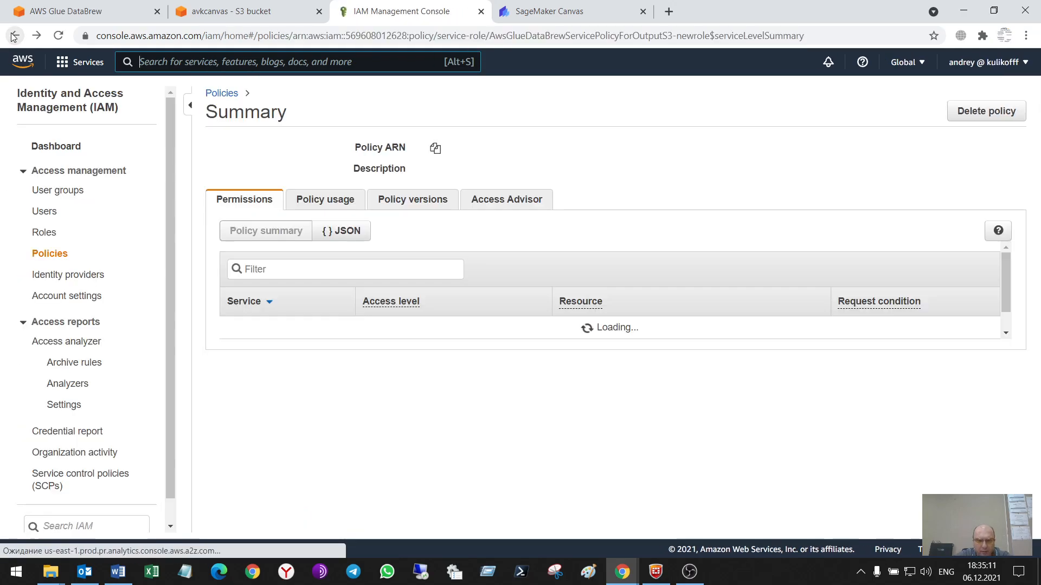
pyautogui.click(14, 35)
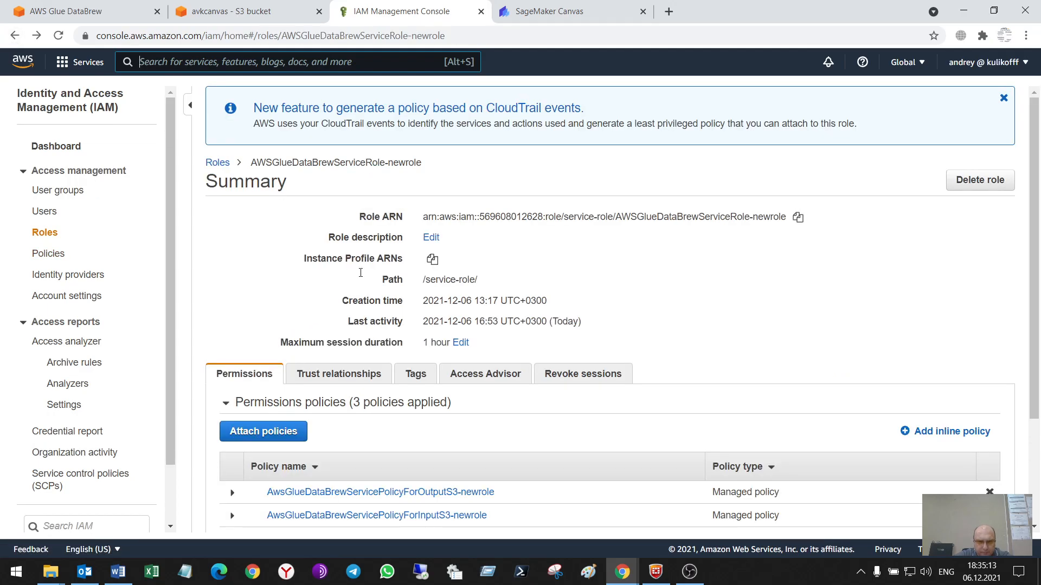
# Examine the service permissions granted by the role's AwsGlueDataBrewServicePolicyForInputS3-newrole and AWSGlueDataBrewServiceRole policies
pyautogui.scroll(-2, 399, 330)
pyautogui.click(232, 382)
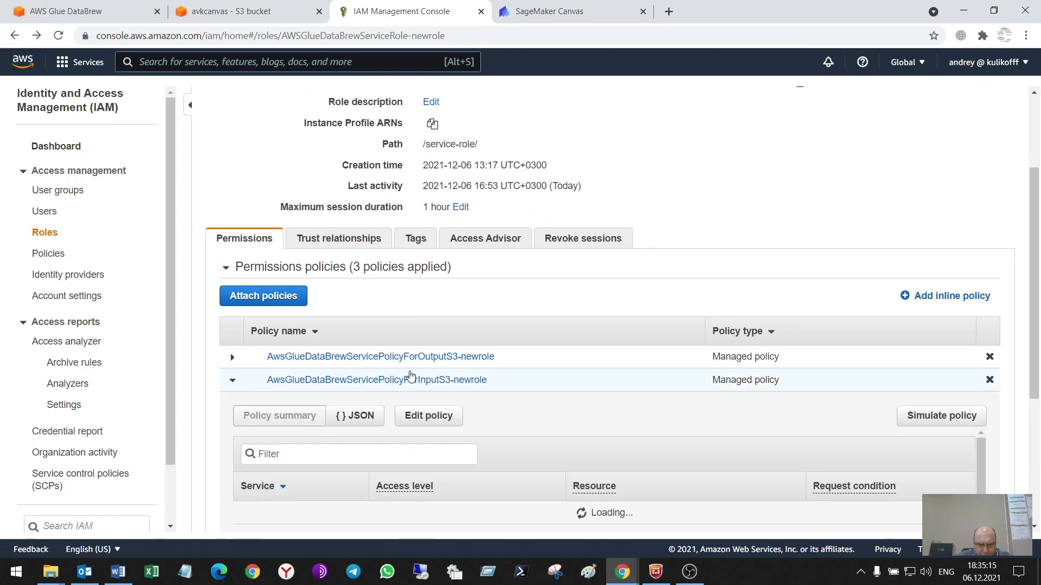
pyautogui.scroll(-3, 402, 367)
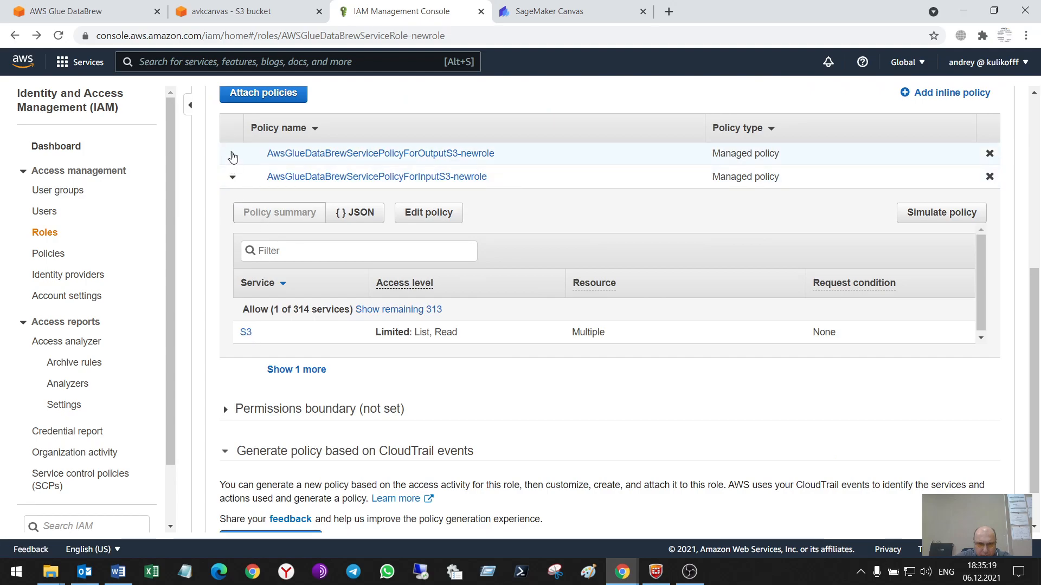
pyautogui.click(297, 370)
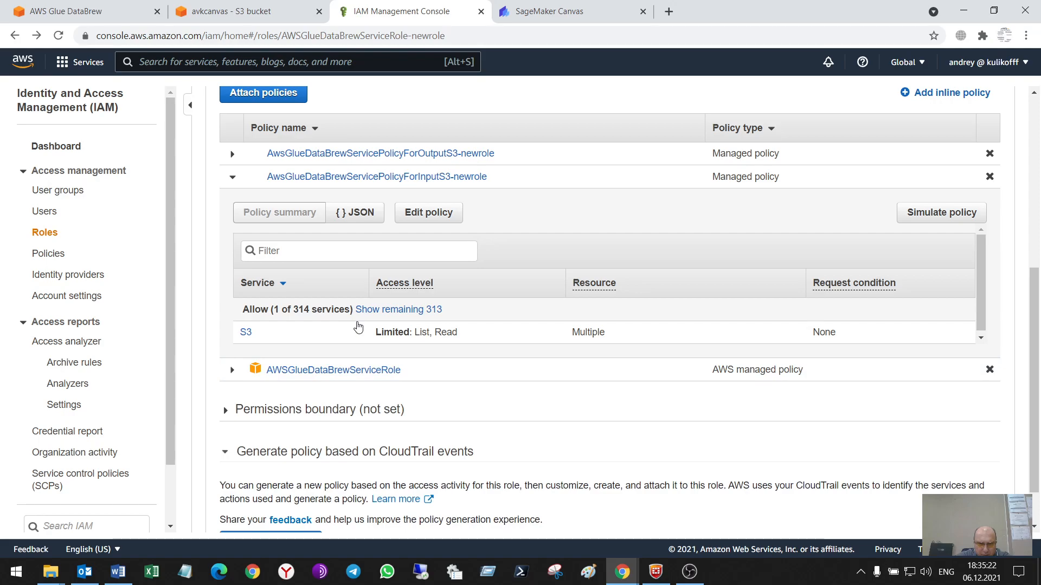
pyautogui.click(233, 369)
pyautogui.scroll(-4, 398, 389)
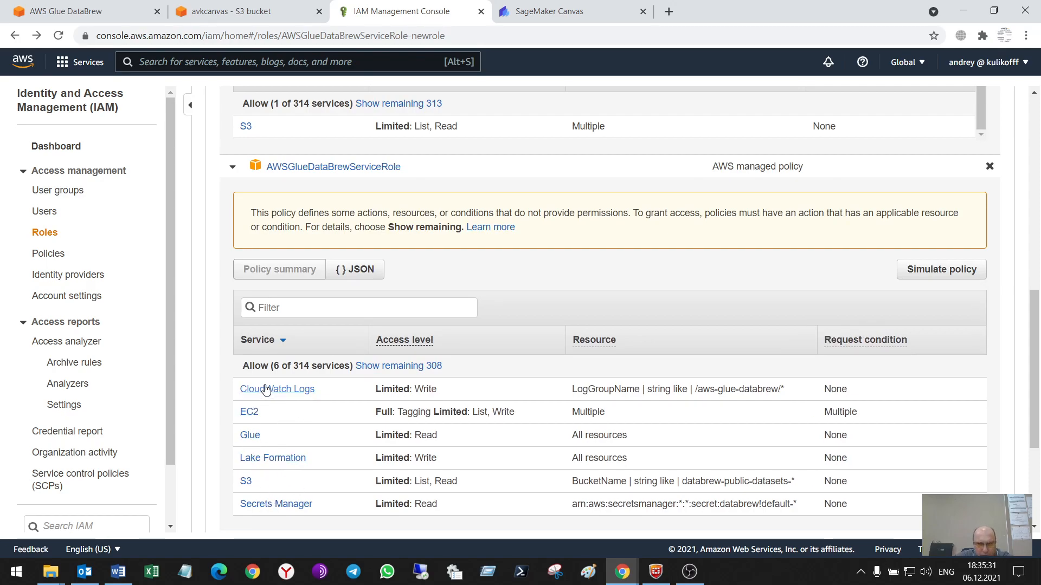
pyautogui.scroll(-4, 266, 389)
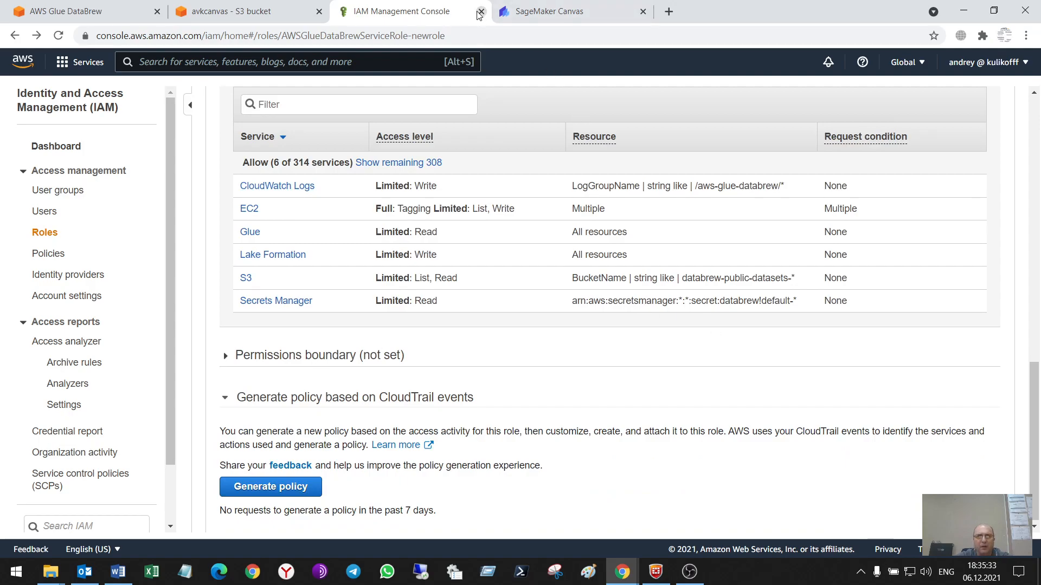
# Close the IAM console, return to AWS Glue DataBrew and create the fraud project
pyautogui.click(481, 12)
pyautogui.click(118, 10)
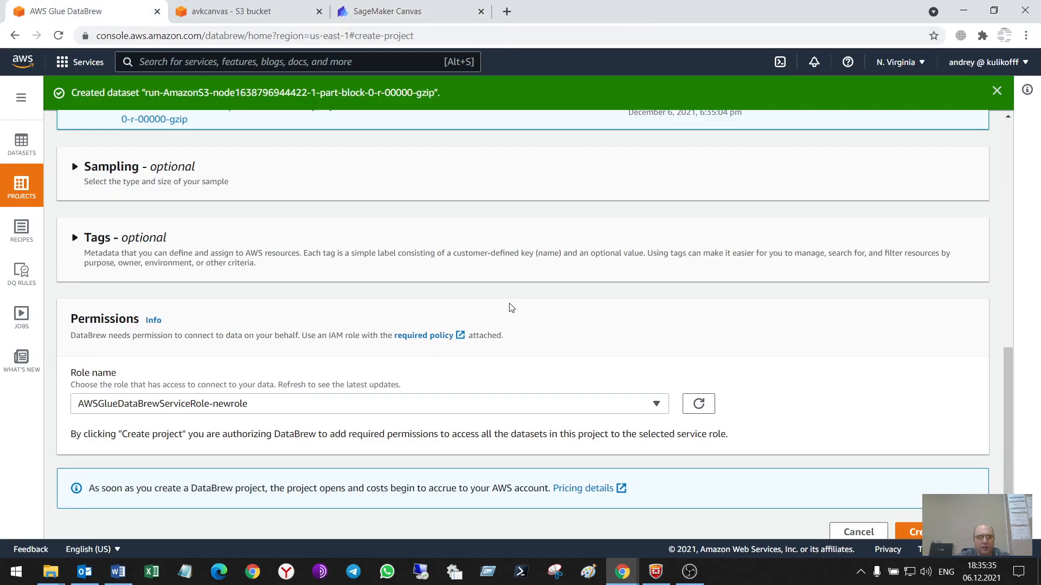
pyautogui.scroll(-2, 539, 289)
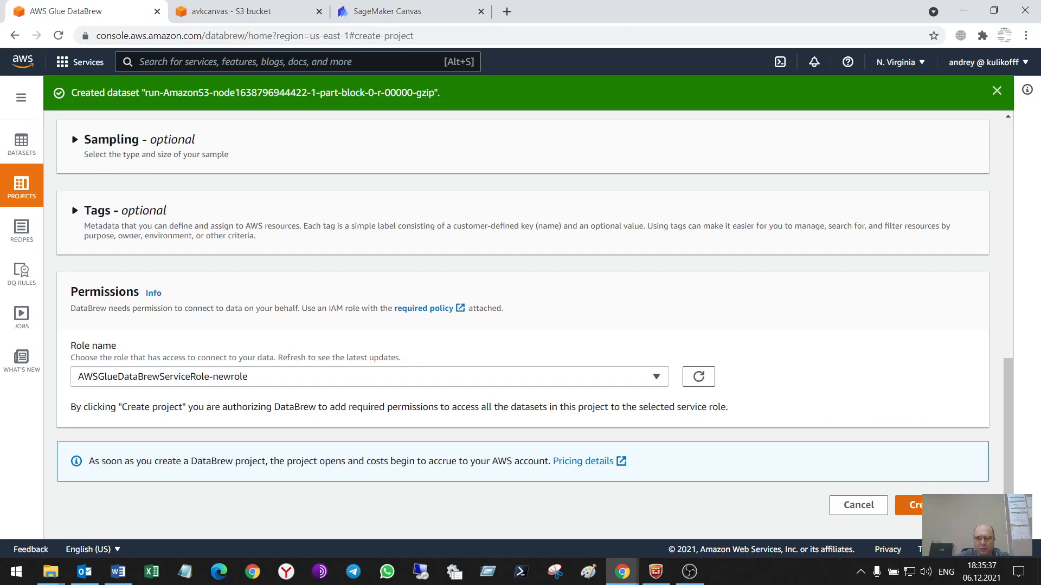
pyautogui.click(944, 505)
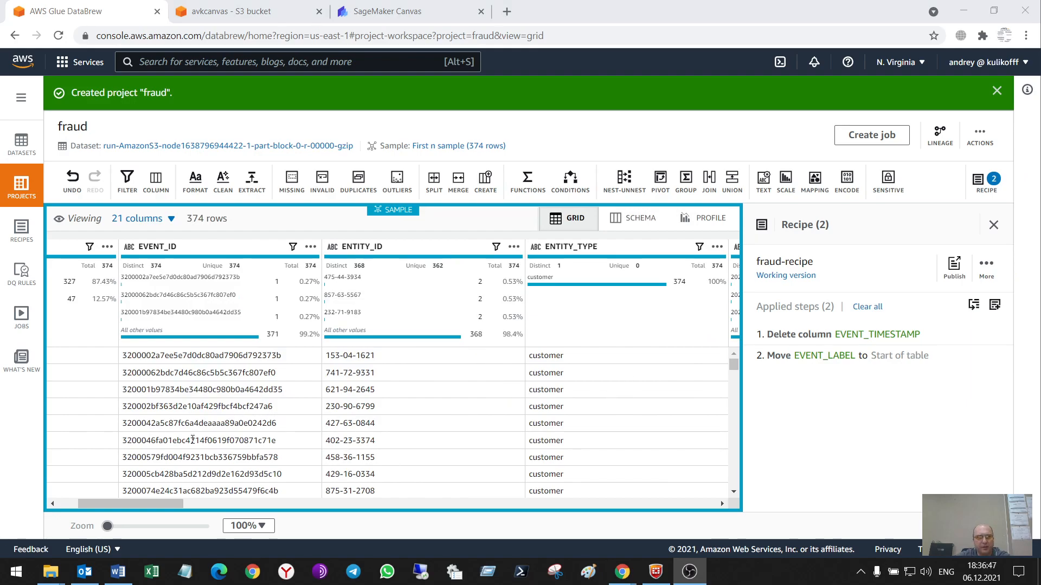
# Examine the fraud project's sample grid, from the EVENT_LABEL column through ENTITY_TYPE, LABEL_TIMESTAMP and card_bin
pyautogui.moveTo(134, 505); pyautogui.dragTo(99, 475)
pyautogui.scroll(-3, 148, 419)
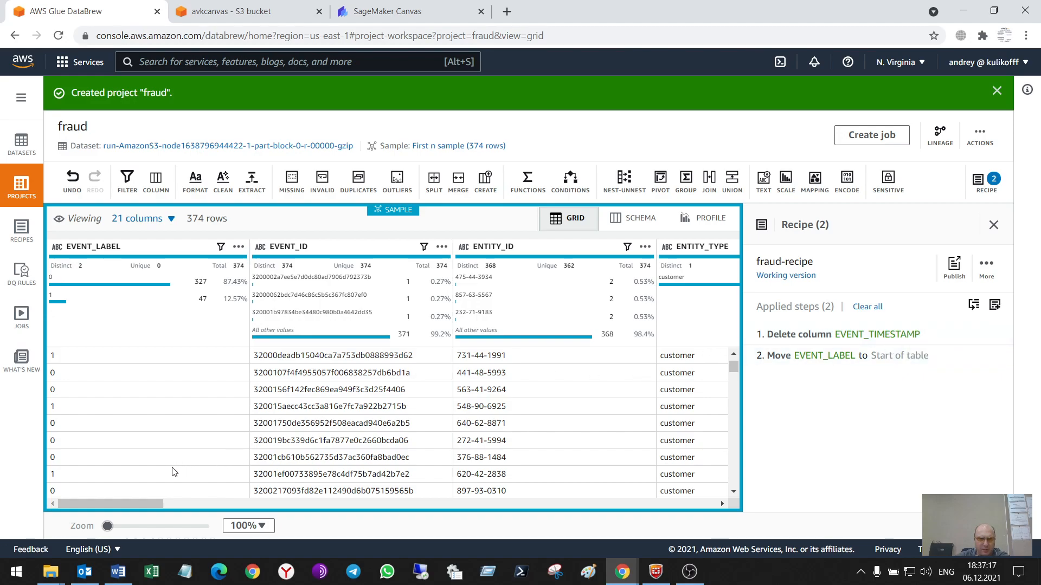
pyautogui.moveTo(119, 503); pyautogui.dragTo(201, 506)
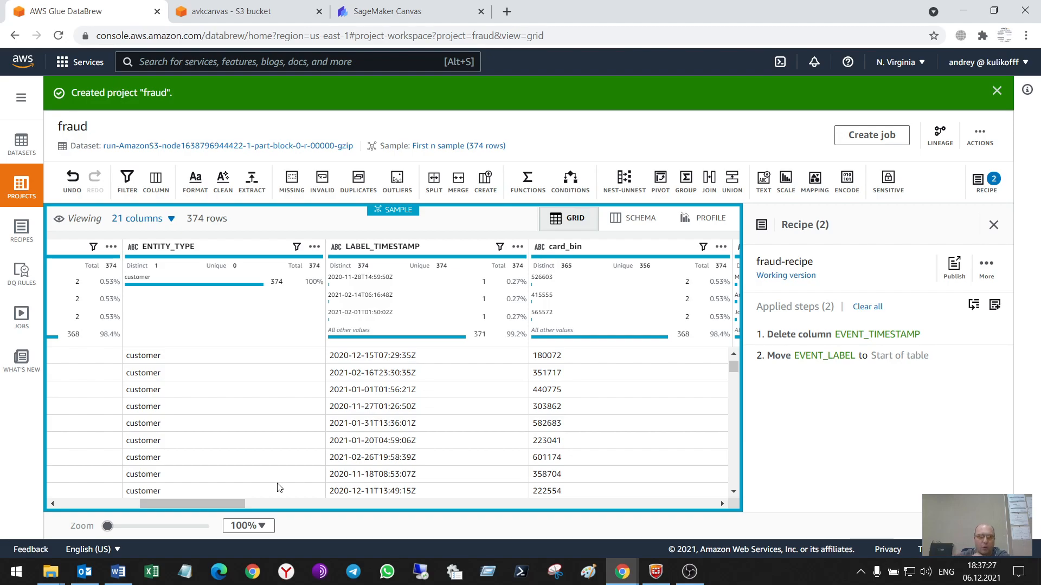
pyautogui.moveTo(212, 503); pyautogui.dragTo(212, 537)
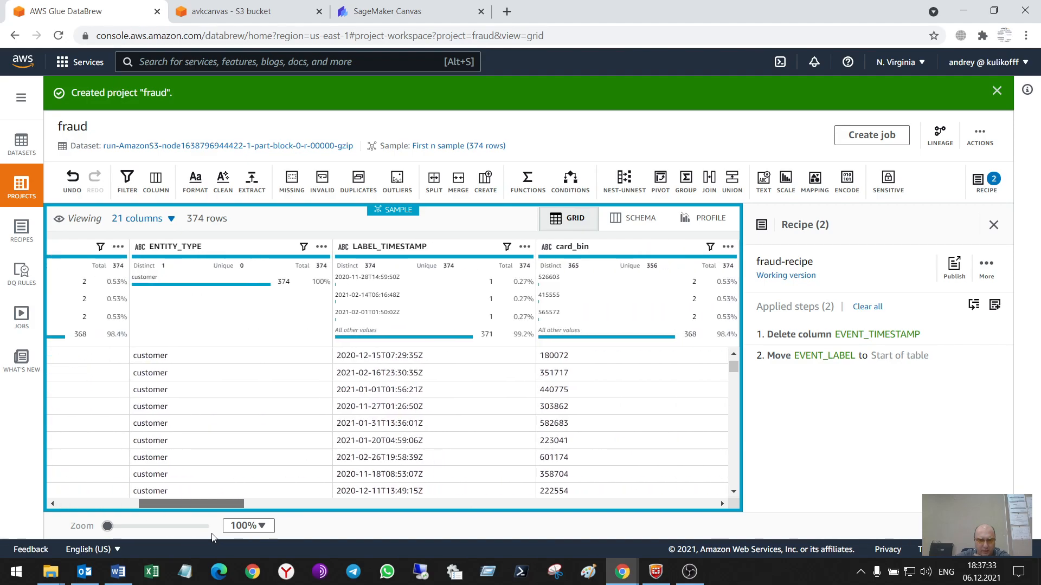
pyautogui.moveTo(296, 530); pyautogui.dragTo(204, 512)
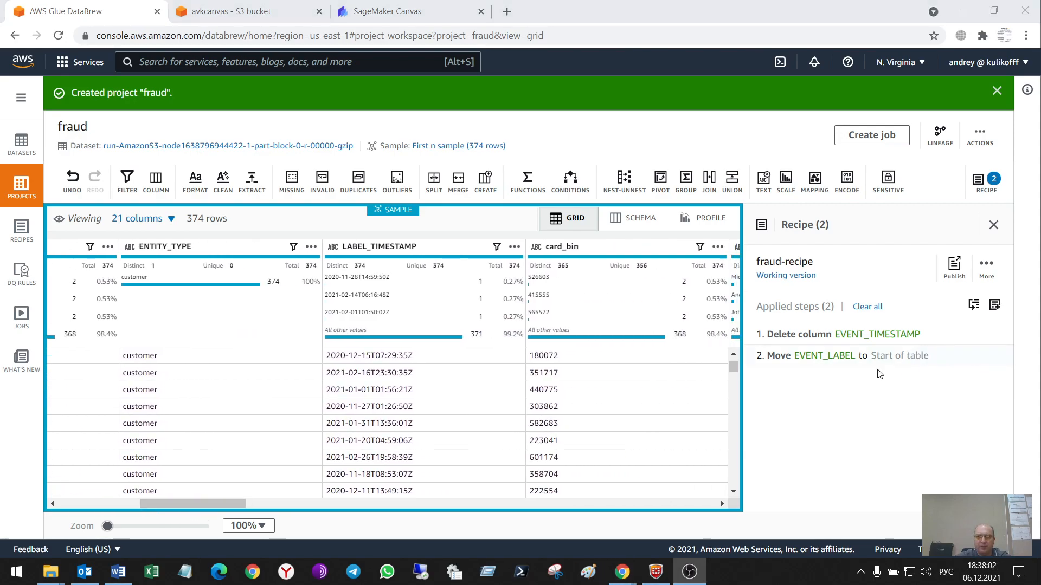
# Review the applied steps of fraud-recipe and its import and download options
pyautogui.moveTo(824, 329)
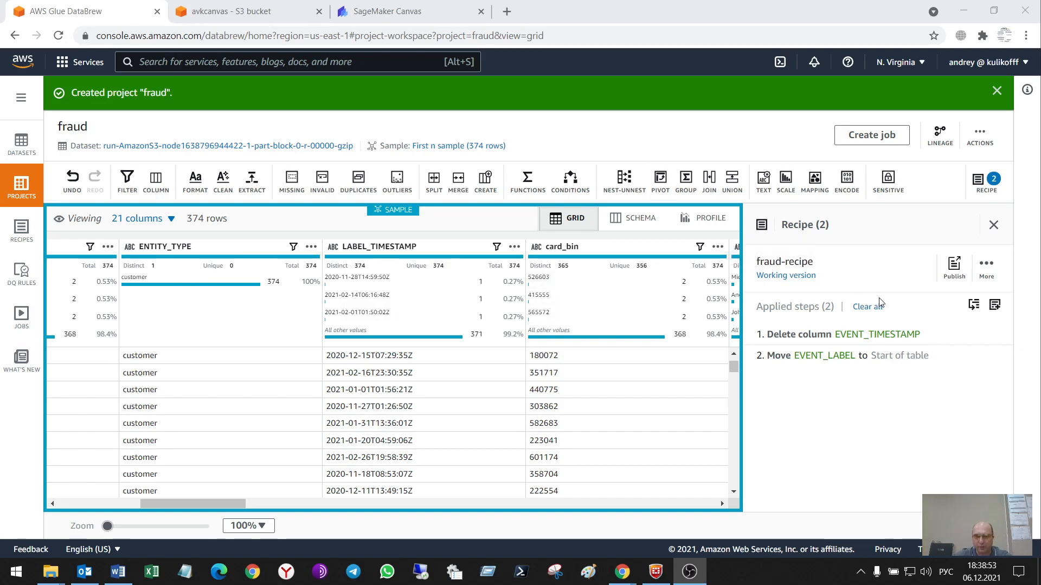
pyautogui.moveTo(835, 366)
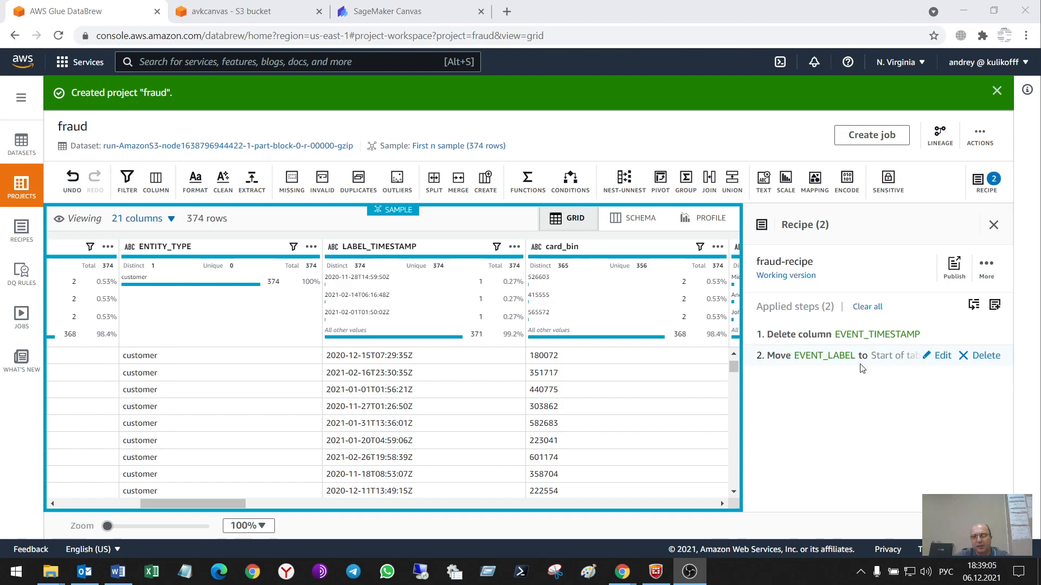
pyautogui.moveTo(866, 332)
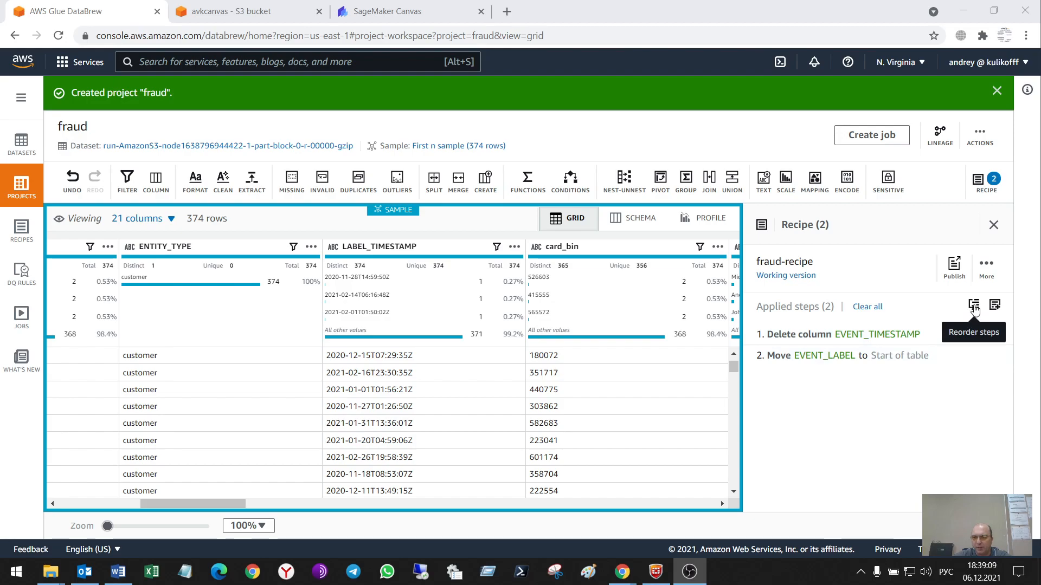
pyautogui.click(986, 267)
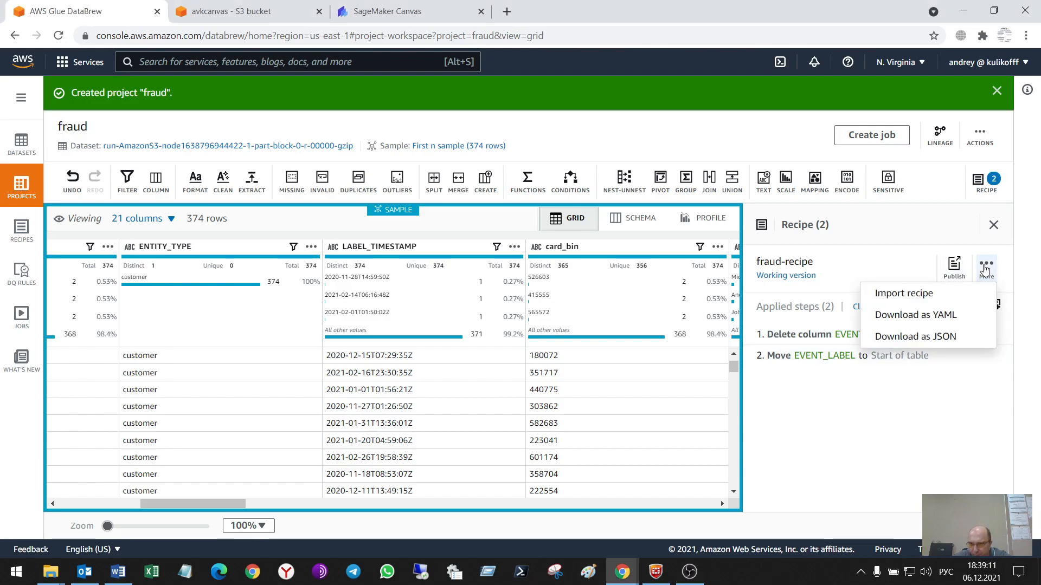
pyautogui.click(964, 402)
# Start adding a step to fraud-recipe and examine the available column, filter, format, clean and value extraction transformations
pyautogui.click(995, 304)
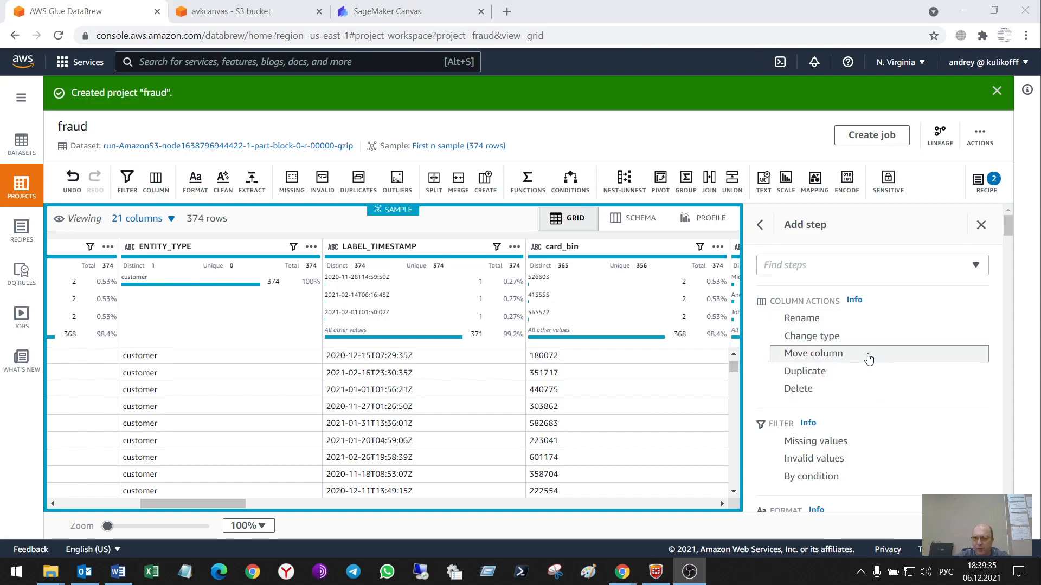
pyautogui.scroll(-1, 837, 366)
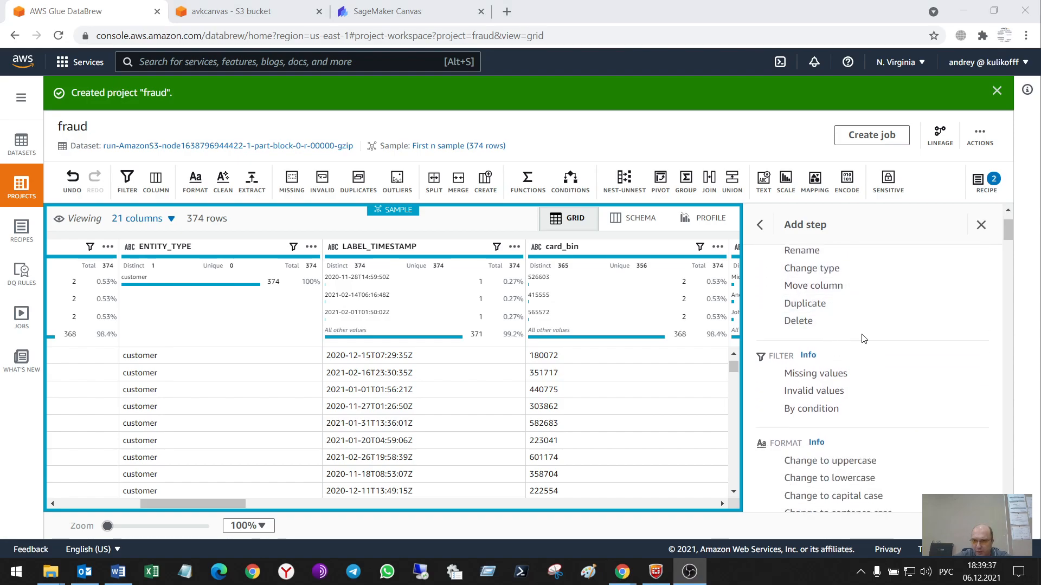
pyautogui.scroll(-1, 855, 391)
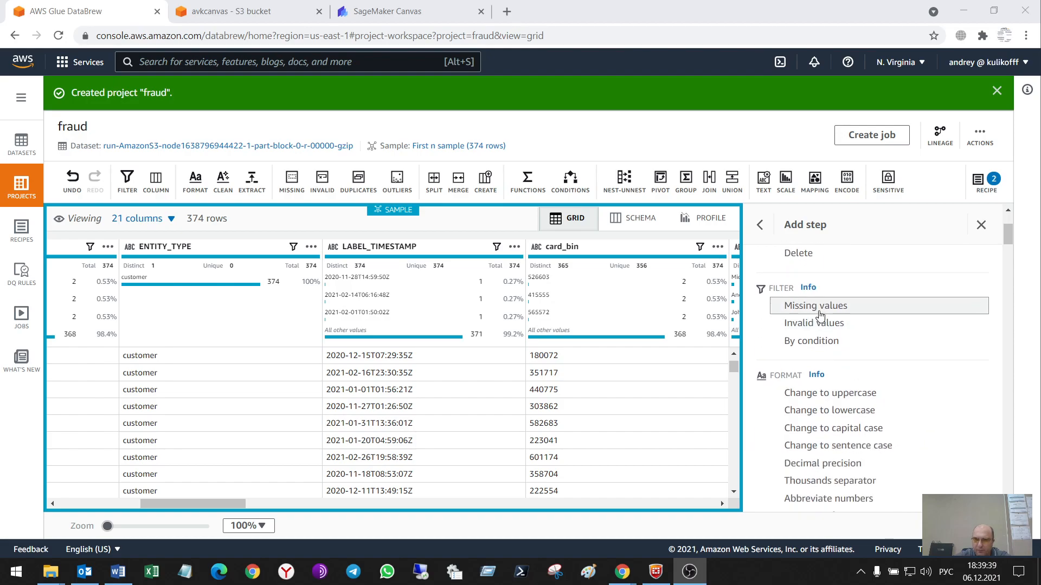
pyautogui.scroll(-1, 842, 355)
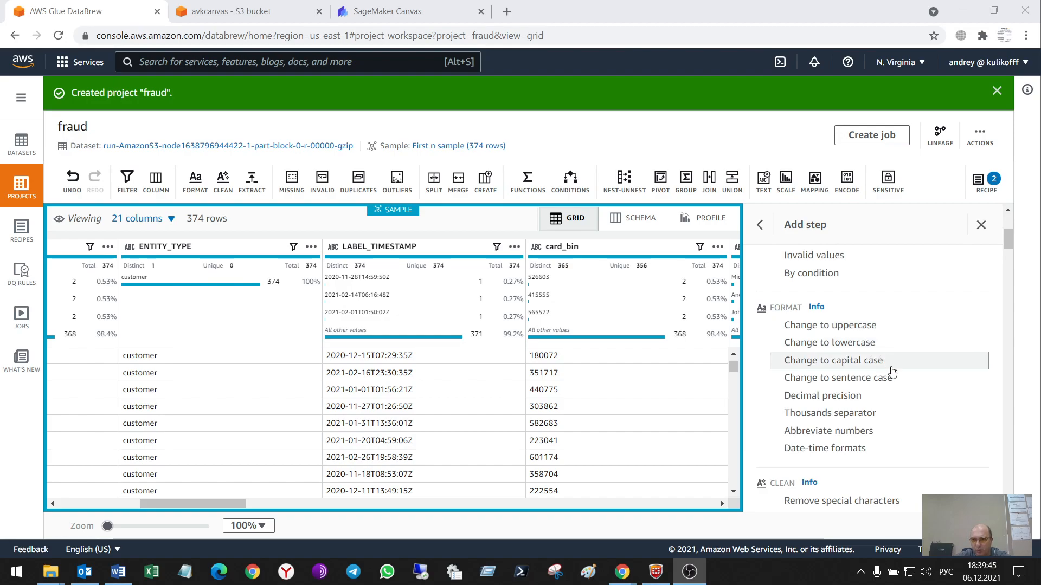
pyautogui.scroll(-1, 898, 387)
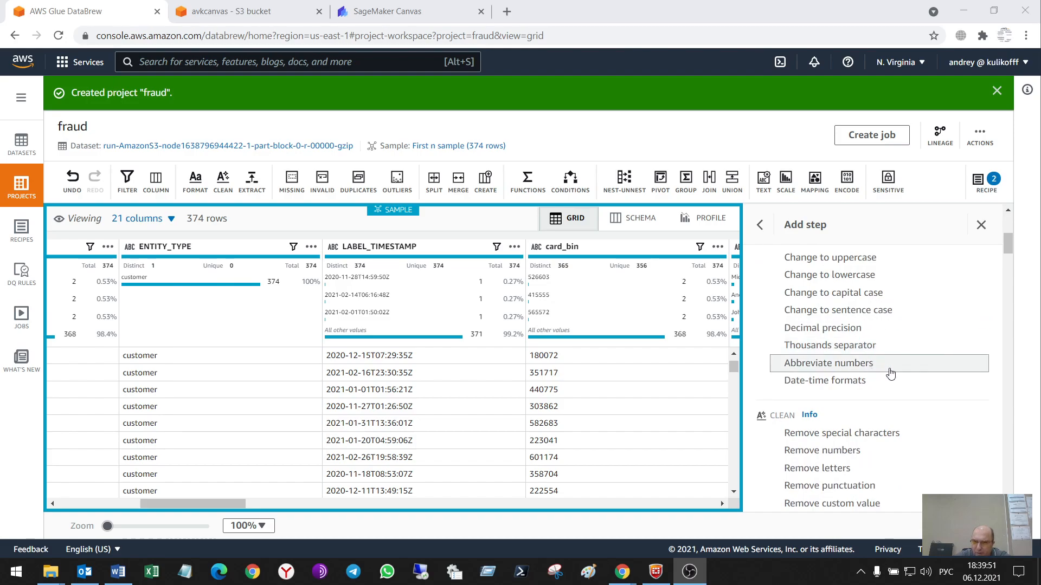
pyautogui.scroll(-2, 891, 374)
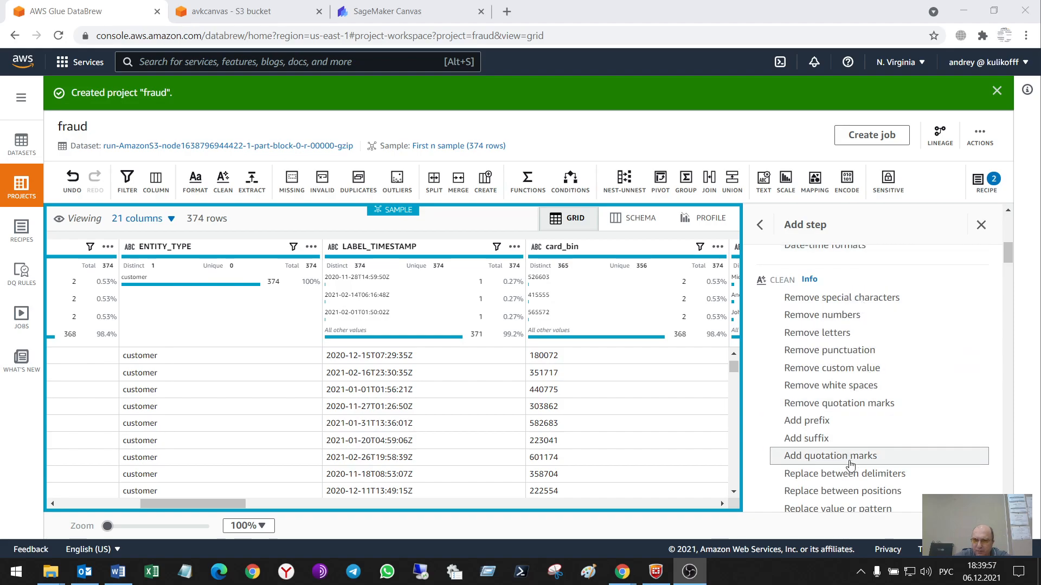
pyautogui.scroll(-1, 843, 422)
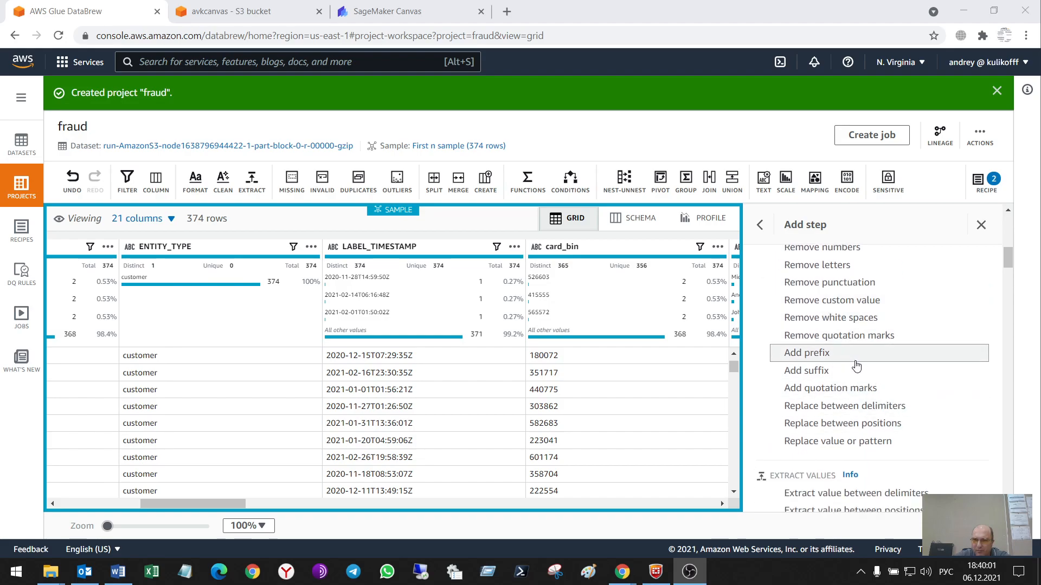
pyautogui.scroll(-2, 856, 366)
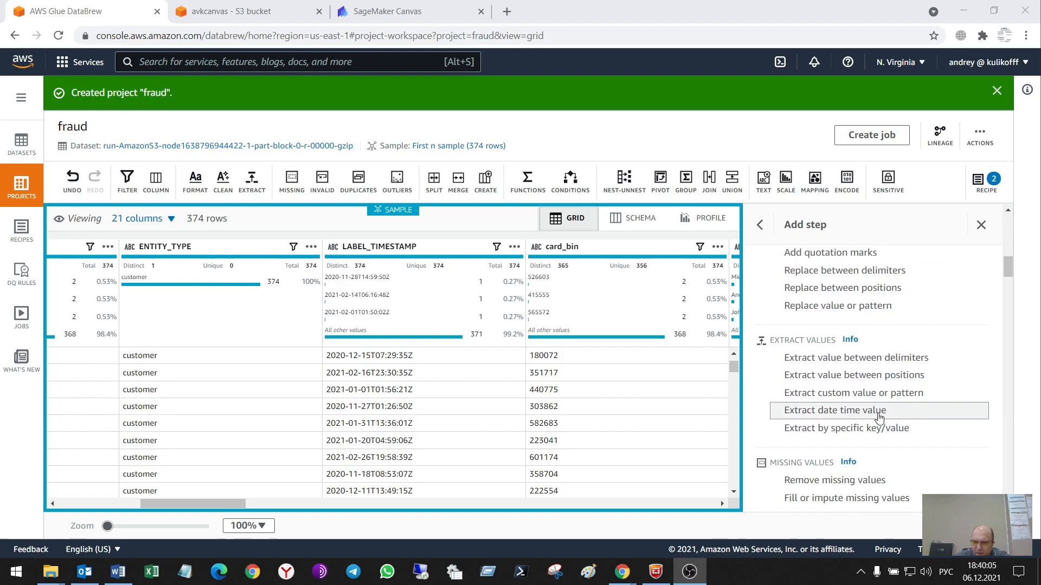
# Examine the transformations for missing, invalid and duplicate values, outliers, and splitting, merging or creating columns
pyautogui.scroll(-2, 884, 412)
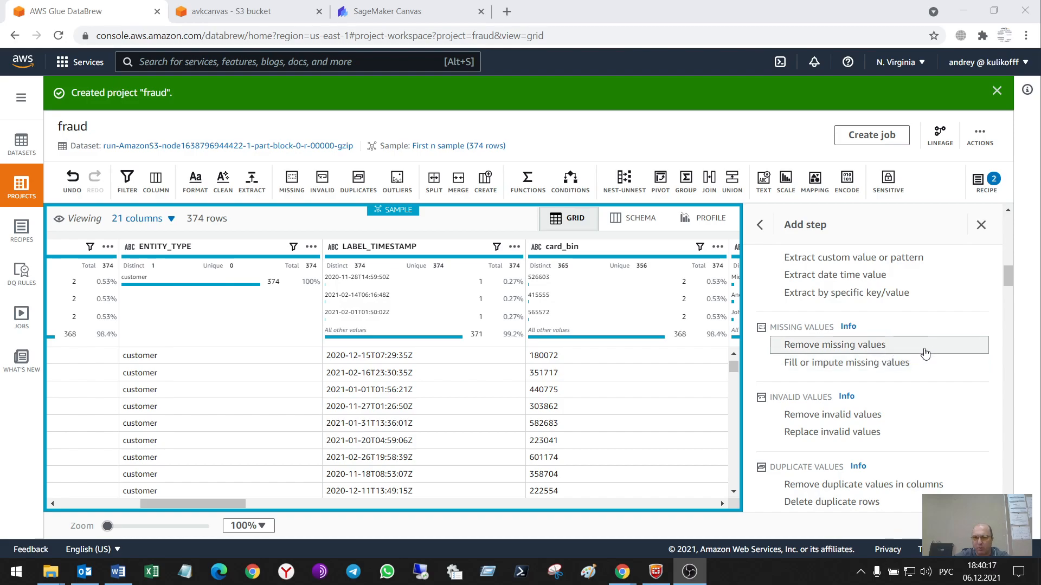
pyautogui.scroll(-1, 925, 354)
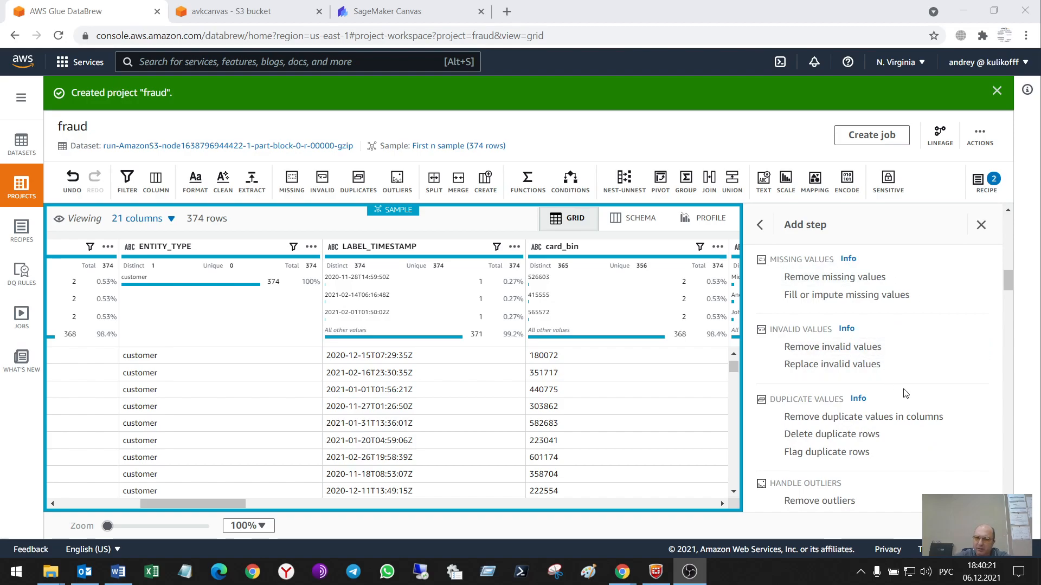
pyautogui.scroll(-1, 889, 374)
pyautogui.scroll(-1, 880, 388)
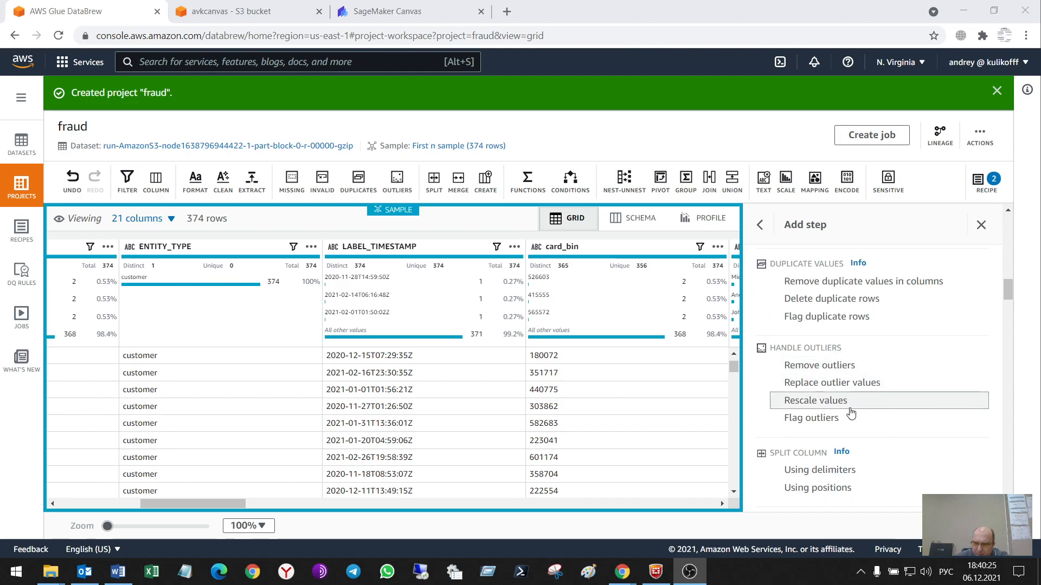
pyautogui.scroll(-1, 851, 415)
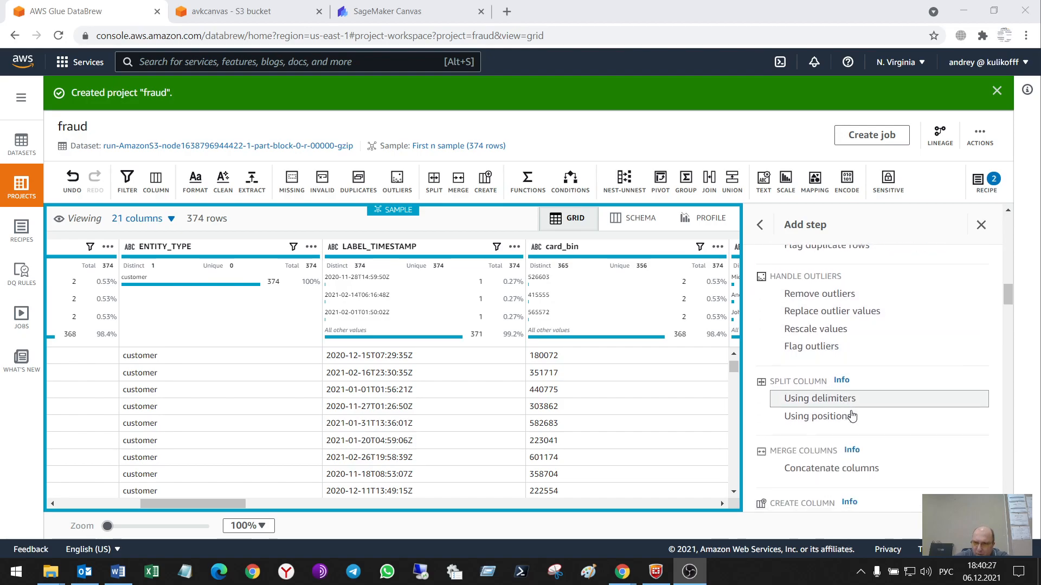
pyautogui.scroll(-1, 851, 415)
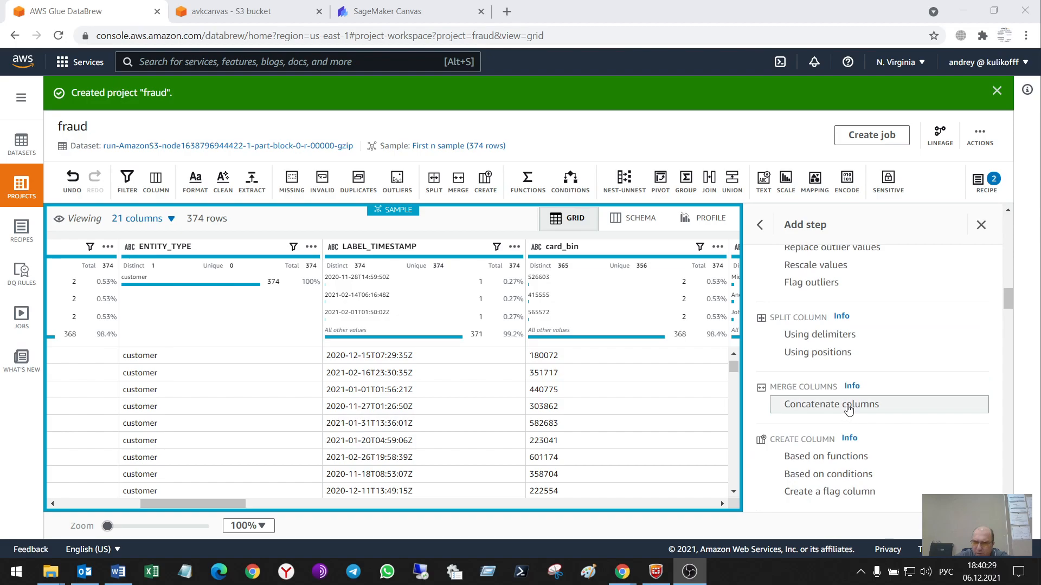
pyautogui.scroll(-4, 848, 411)
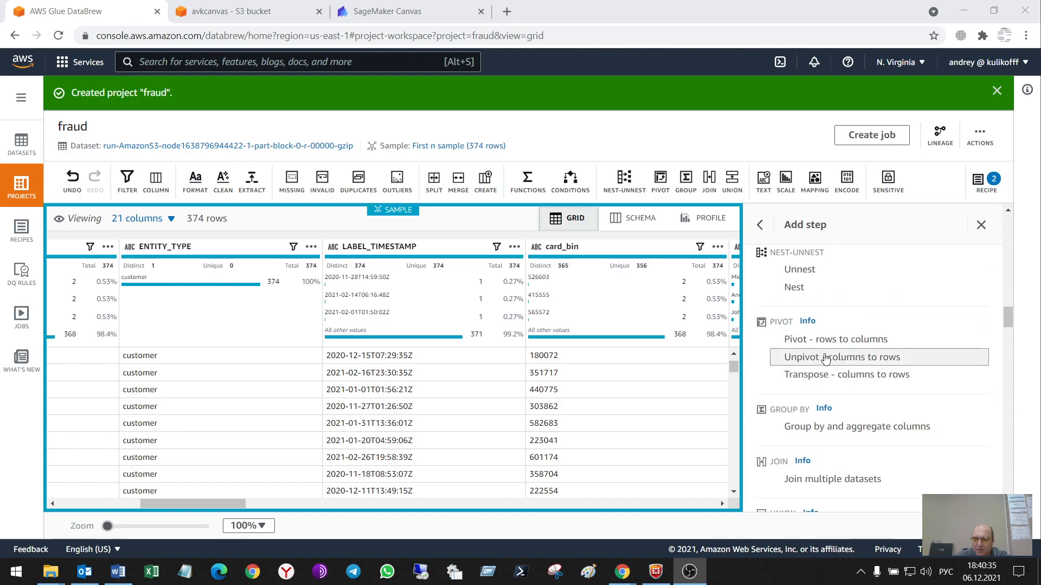
# Examine the join, union, text, numeric scaling, categorical mapping and one-hot encoding transformations
pyautogui.scroll(-1, 824, 373)
pyautogui.scroll(-1, 881, 369)
pyautogui.scroll(-2, 824, 380)
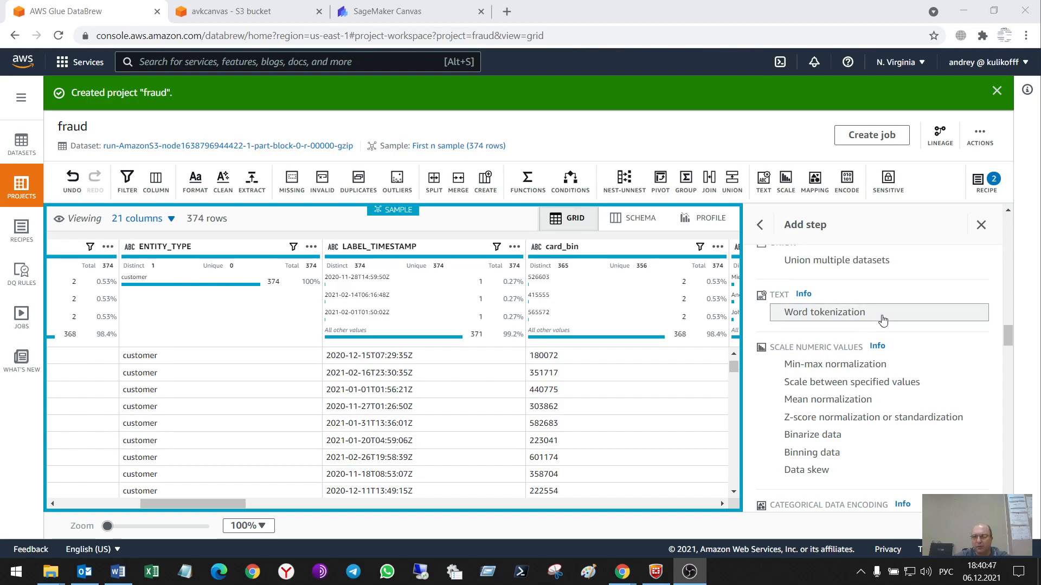
pyautogui.scroll(-1, 844, 368)
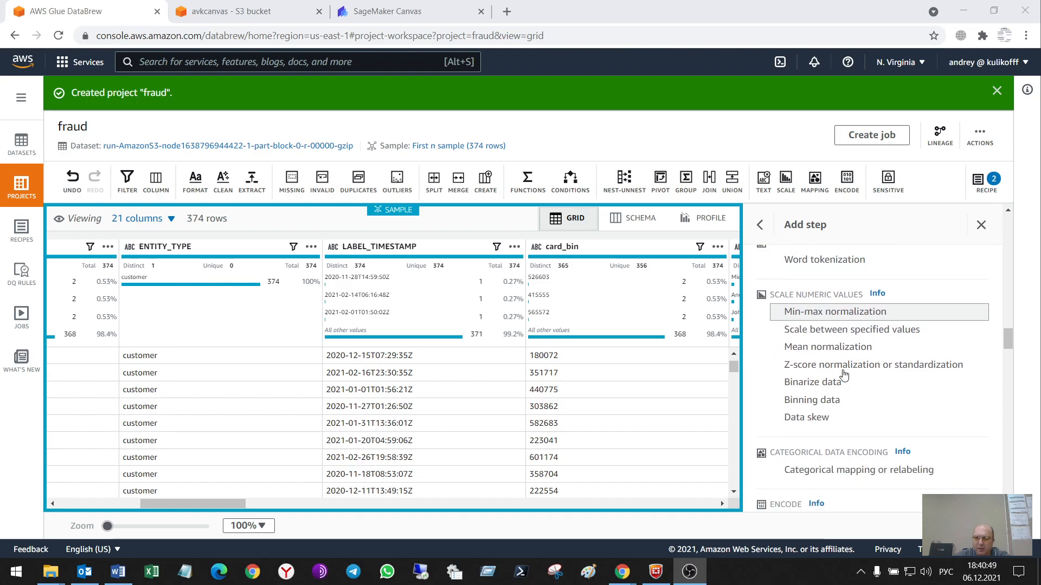
pyautogui.scroll(-1, 843, 374)
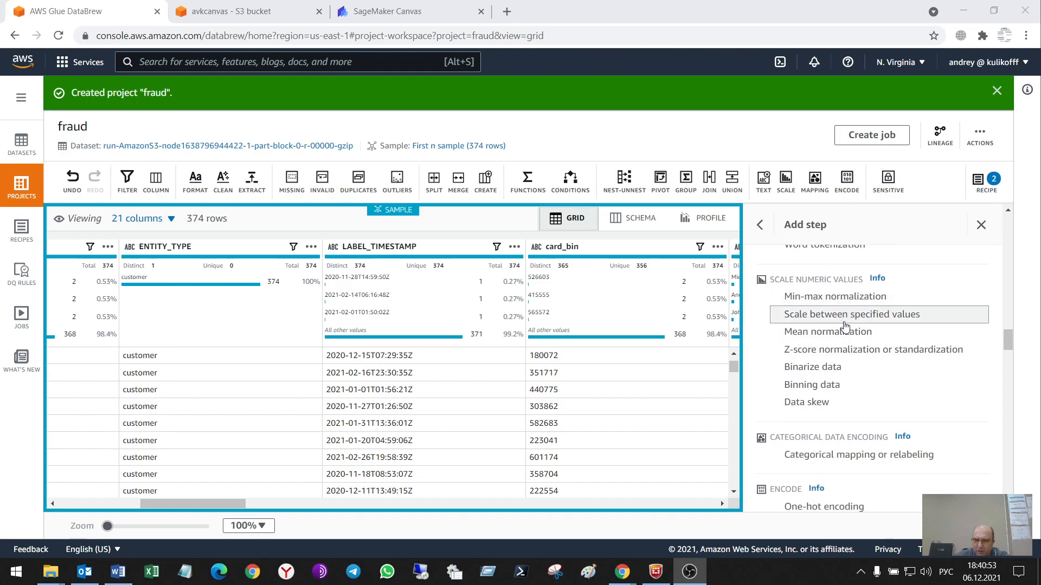
pyautogui.scroll(3, 835, 331)
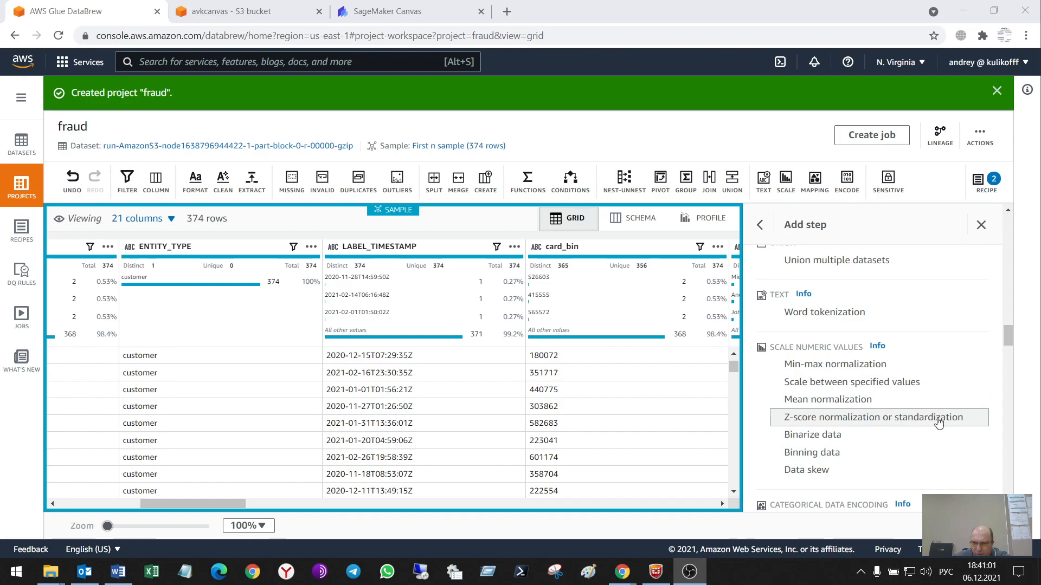
pyautogui.scroll(-1, 867, 390)
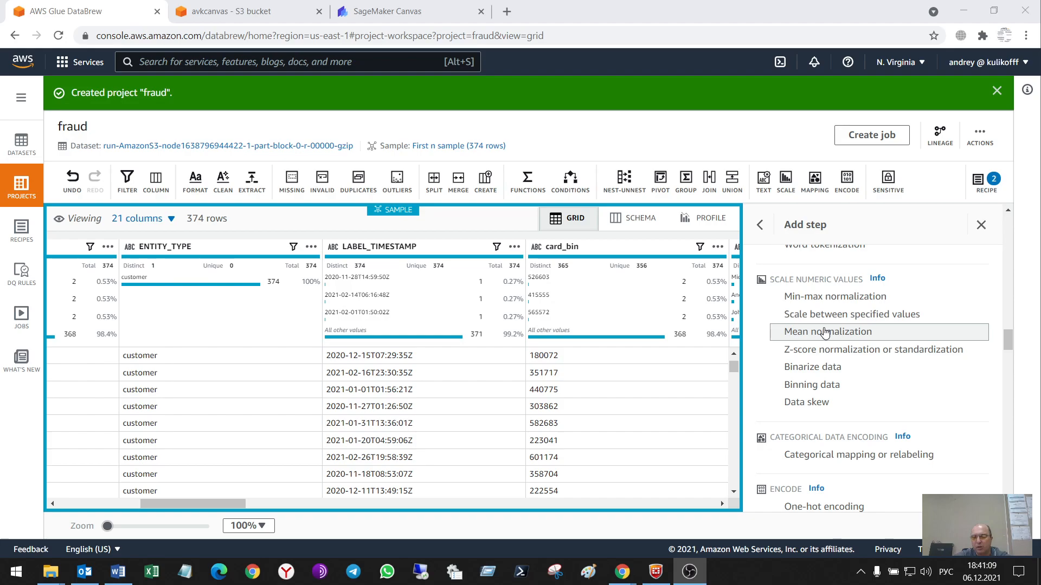
pyautogui.scroll(-1, 853, 369)
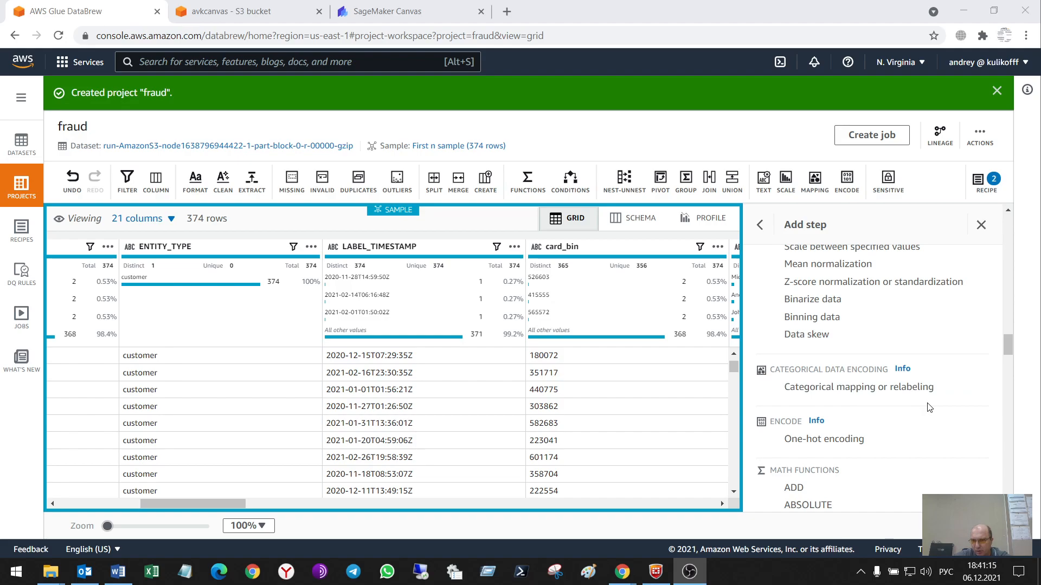
pyautogui.scroll(-2, 916, 403)
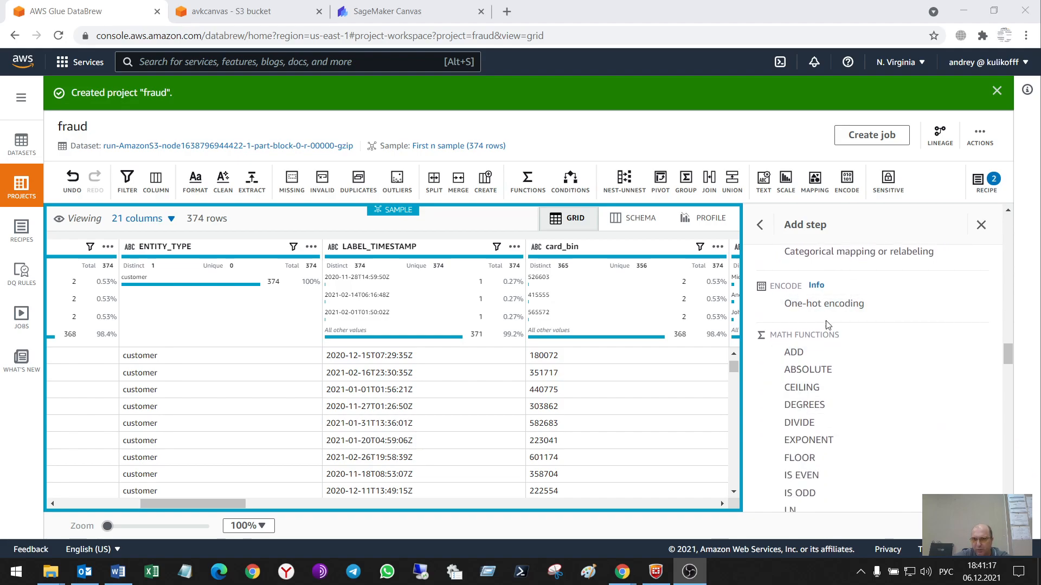
# Examine the math, aggregate, text, date, window, data masking, encryption and web functions, then return to the recipe without adding a step
pyautogui.scroll(-2, 849, 417)
pyautogui.scroll(-6, 849, 416)
pyautogui.scroll(2, 857, 380)
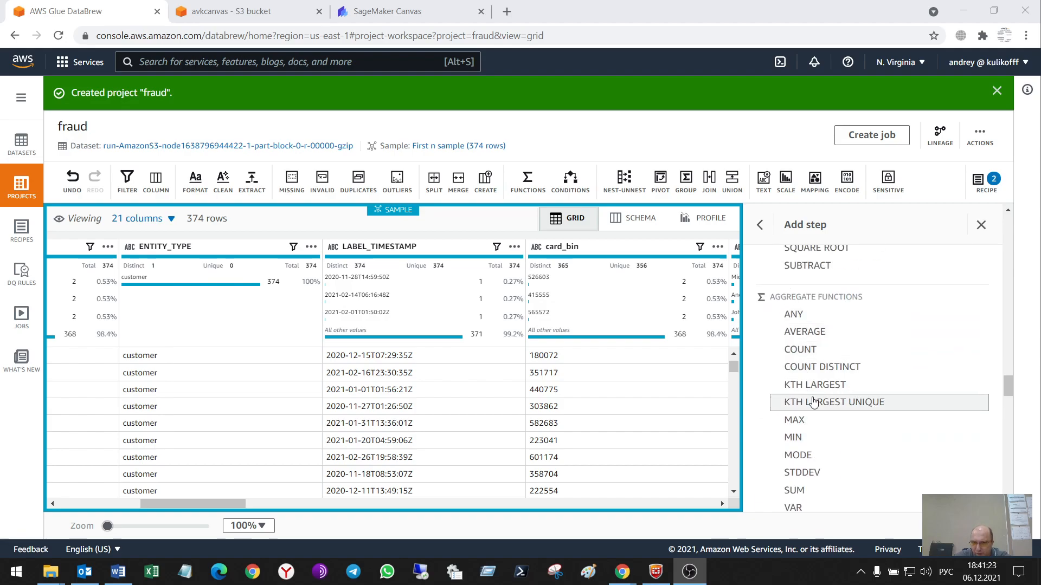
pyautogui.scroll(-1, 814, 402)
pyautogui.scroll(-2, 803, 412)
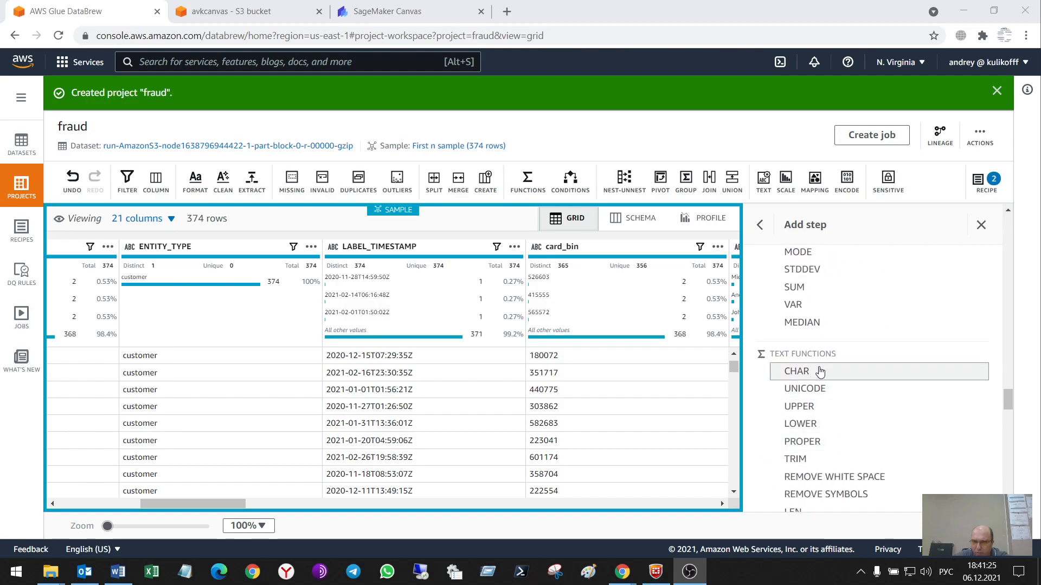
pyautogui.scroll(-5, 851, 412)
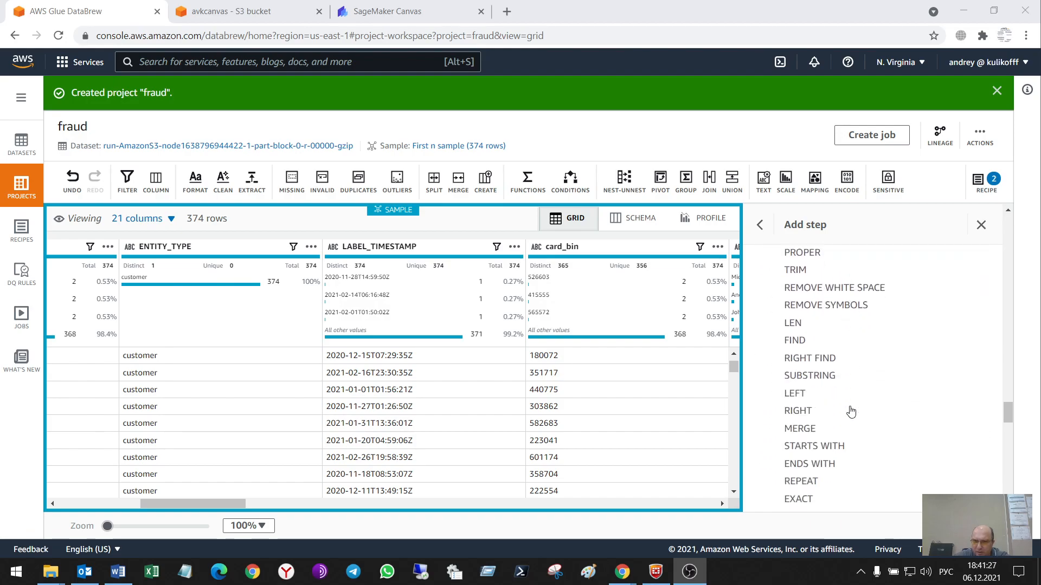
pyautogui.scroll(-2, 852, 412)
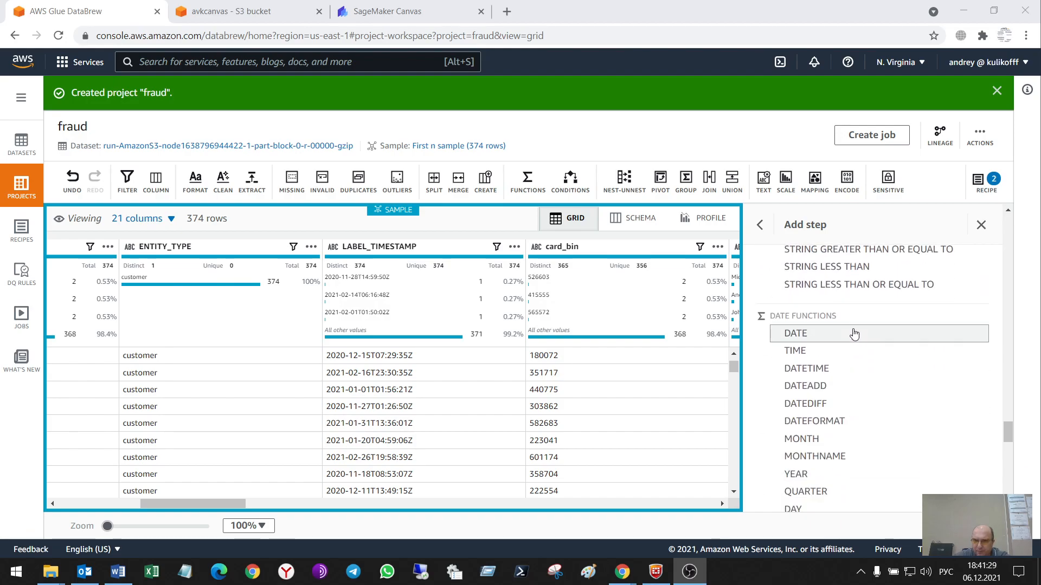
pyautogui.scroll(-1, 854, 332)
pyautogui.scroll(-6, 853, 334)
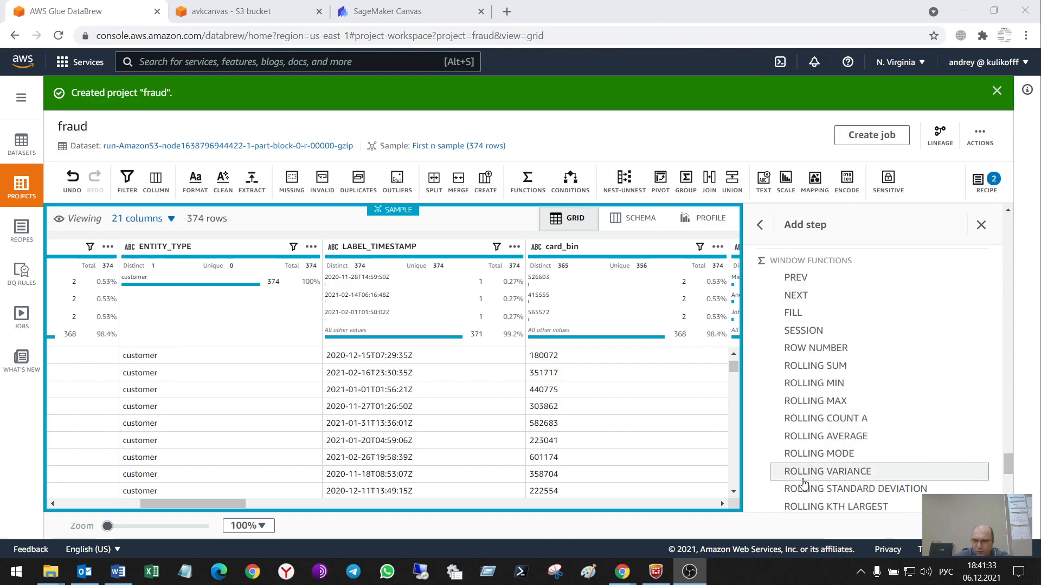
pyautogui.scroll(-2, 830, 433)
pyautogui.scroll(-2, 834, 424)
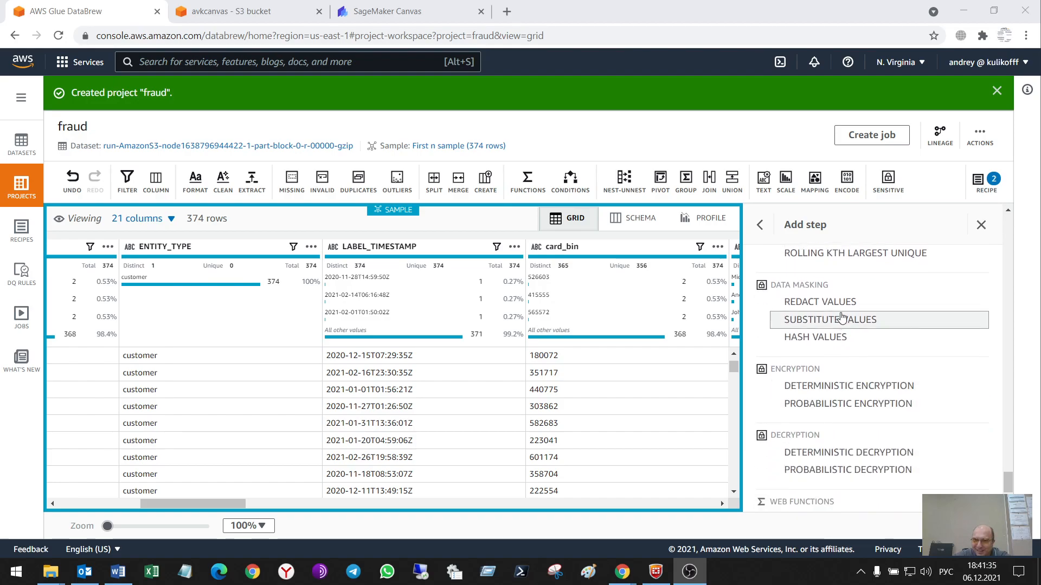
pyautogui.scroll(-2, 844, 411)
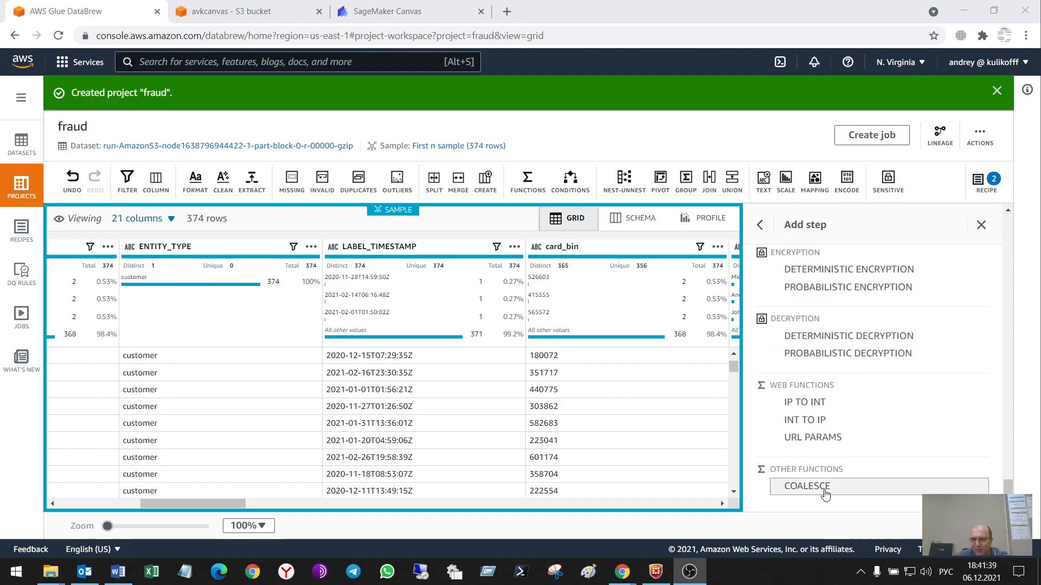
pyautogui.click(760, 224)
# Start creating a recipe job from the fraud project and name it fraud
pyautogui.click(872, 135)
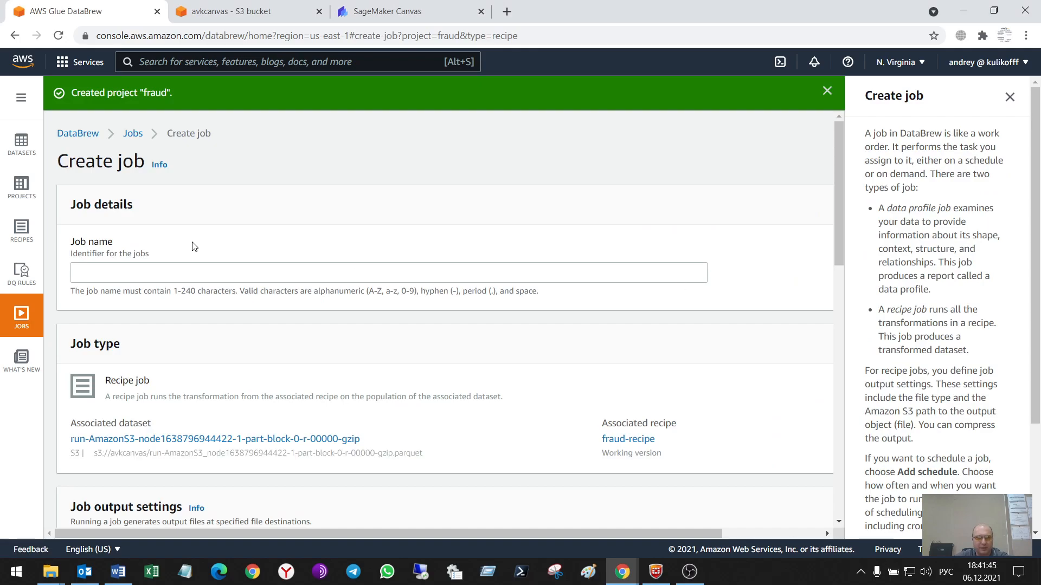
pyautogui.click(212, 272)
pyautogui.write('а')
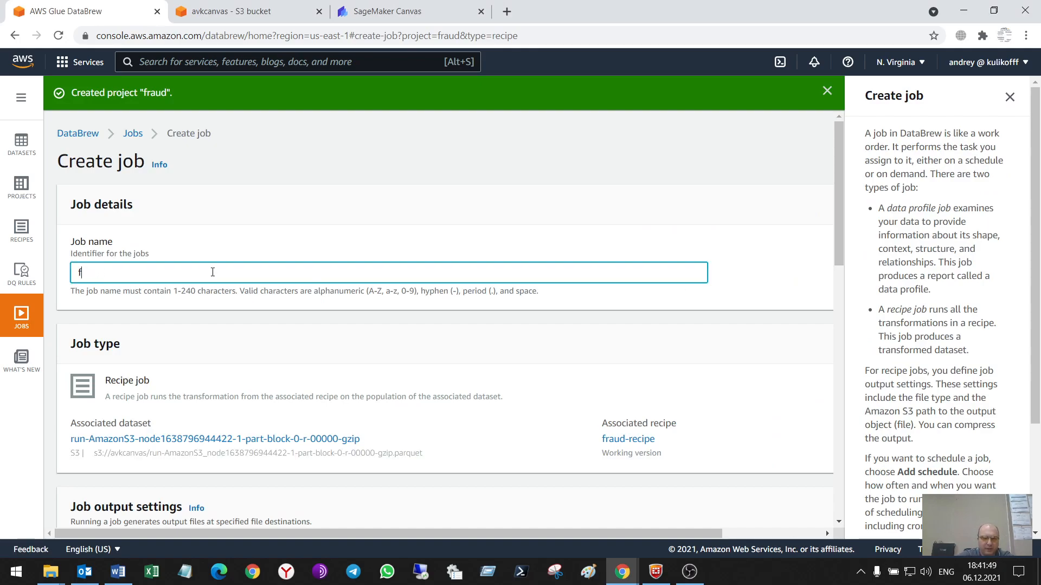
# Review the output file types, keep CSV, and set the job's S3 output location to the avkcanvas bucket
pyautogui.scroll(-6, 530, 346)
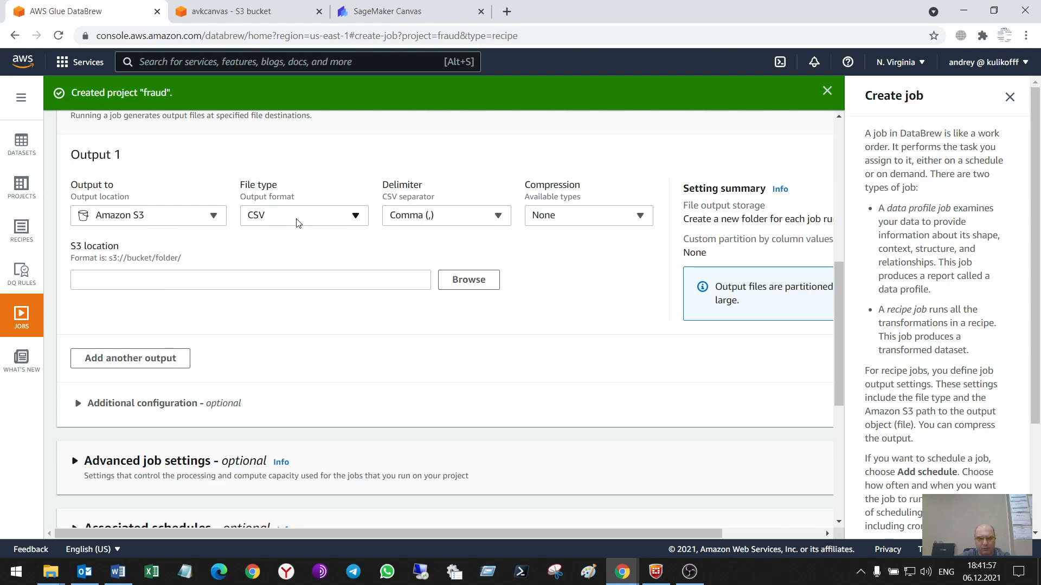
pyautogui.click(297, 223)
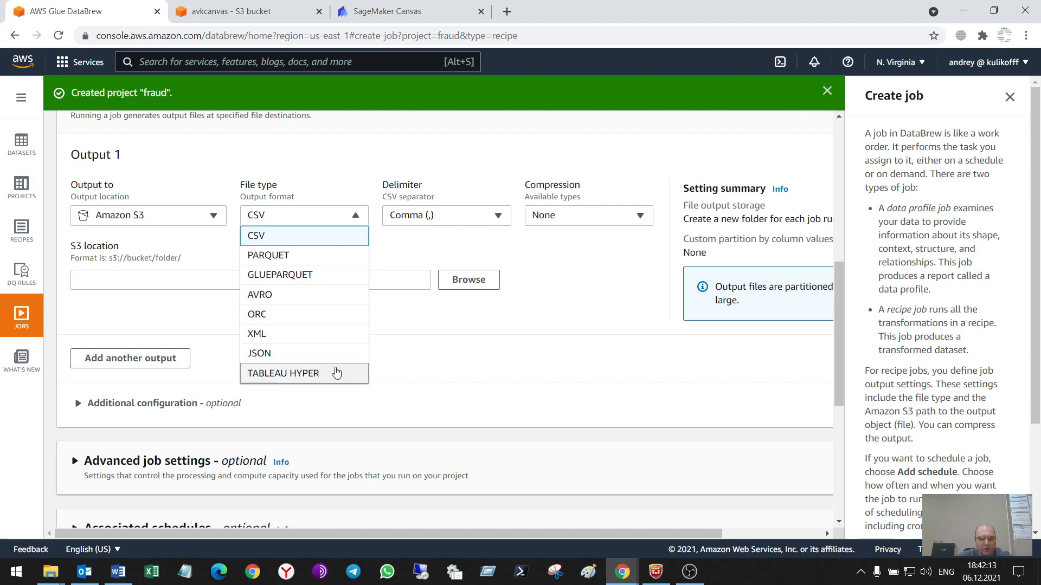
pyautogui.click(568, 298)
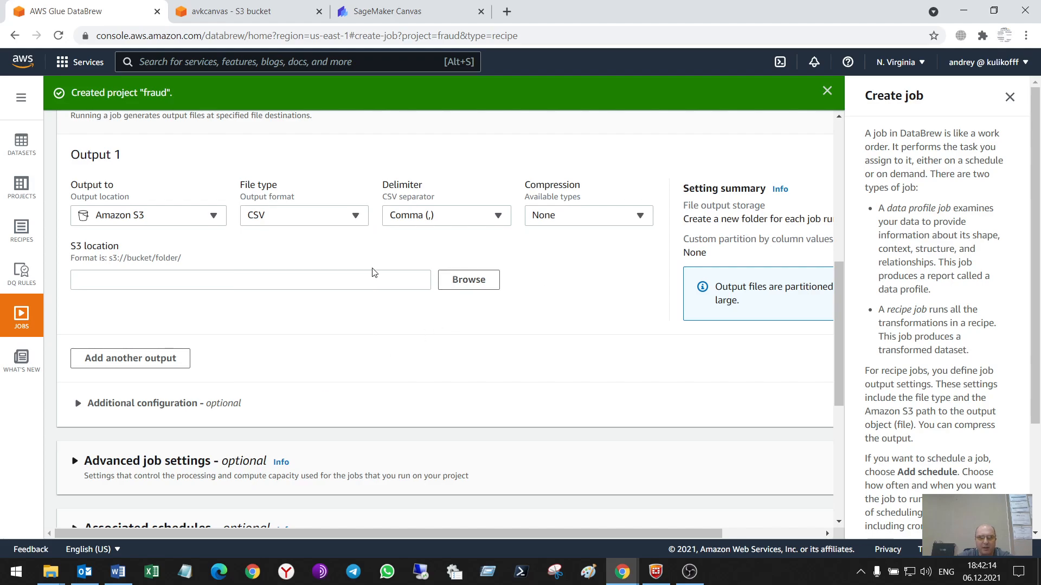
pyautogui.click(465, 281)
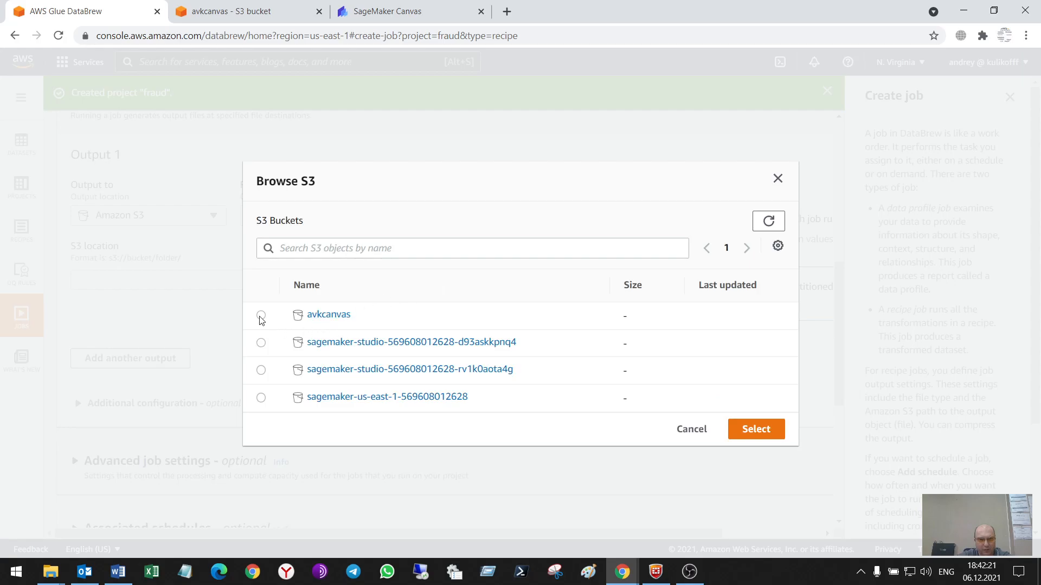
pyautogui.click(261, 315)
pyautogui.click(756, 433)
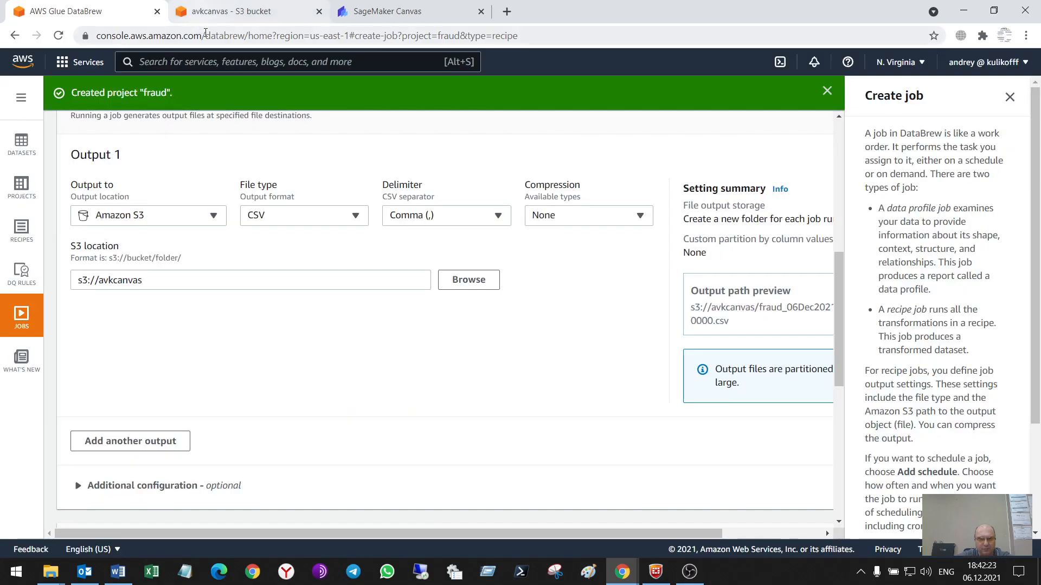
# Assign the existing AWSGlueDataBrewServiceRole-newrole role to the fraud job, then create and run it
pyautogui.click(228, 12)
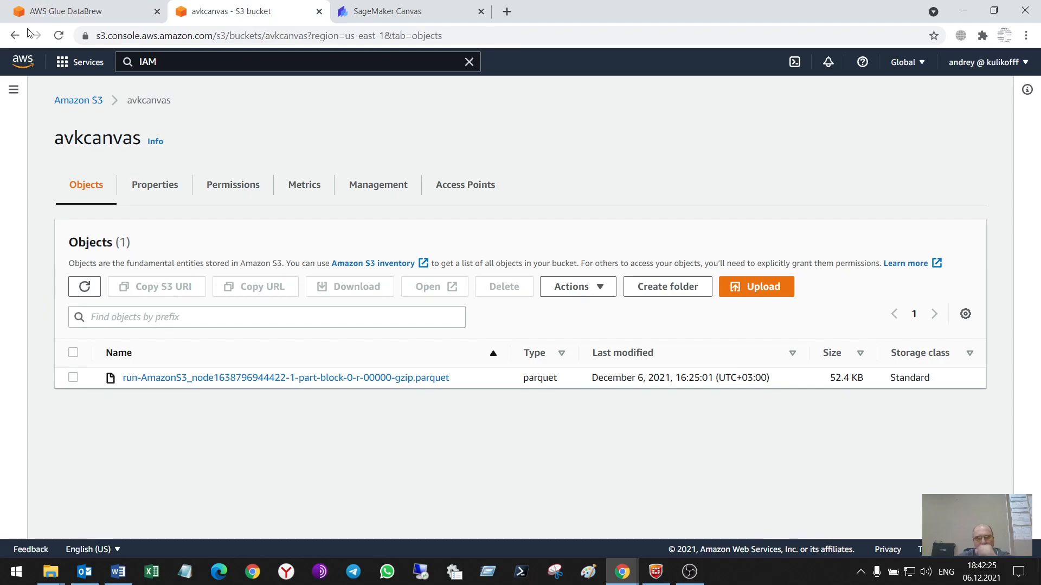
pyautogui.click(105, 11)
pyautogui.scroll(-3, 438, 380)
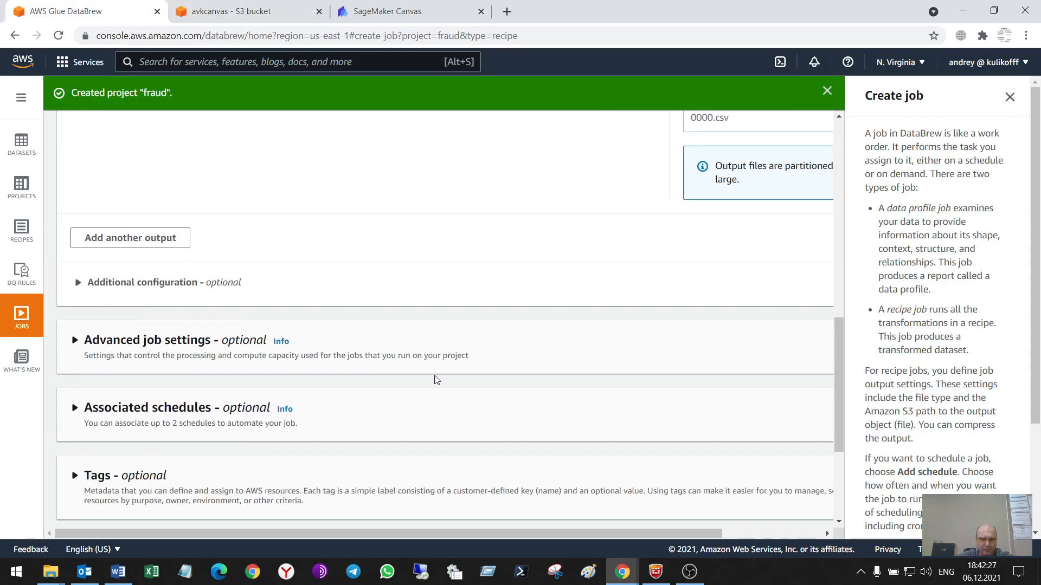
pyautogui.scroll(-3, 329, 324)
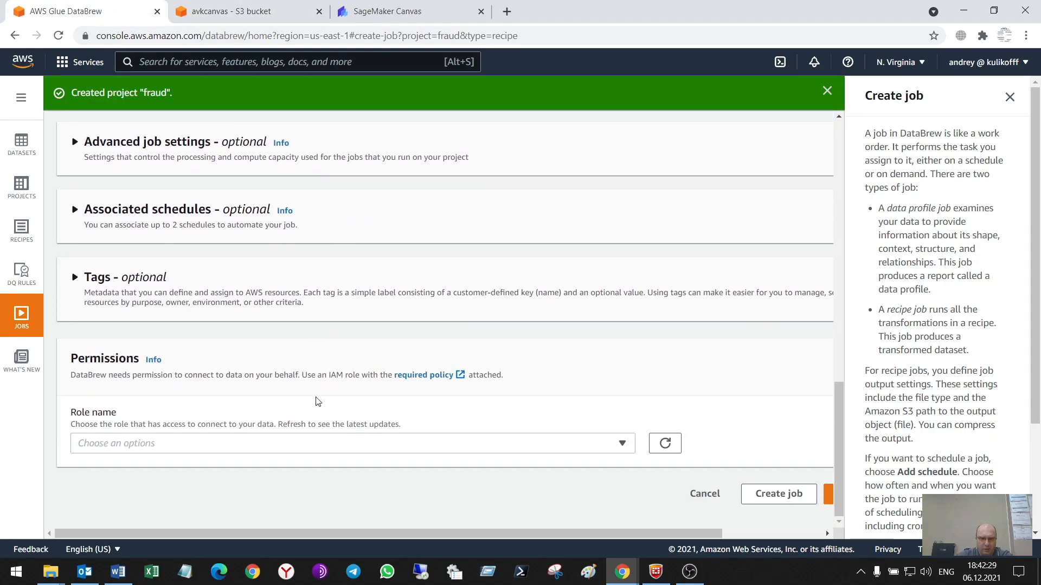
pyautogui.click(514, 443)
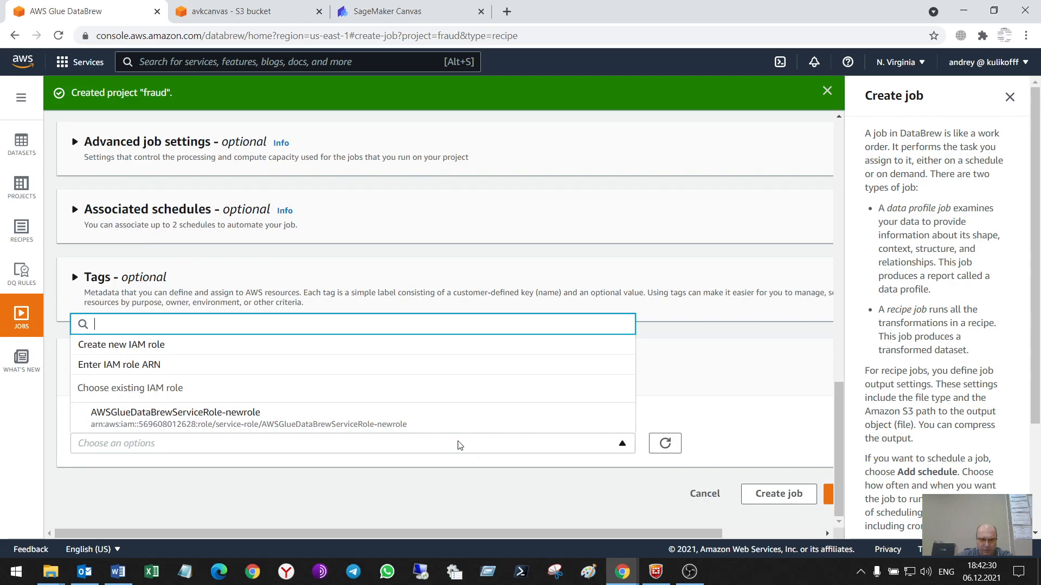
pyautogui.click(258, 413)
pyautogui.scroll(-1, 730, 370)
pyautogui.moveTo(684, 531); pyautogui.dragTo(796, 535)
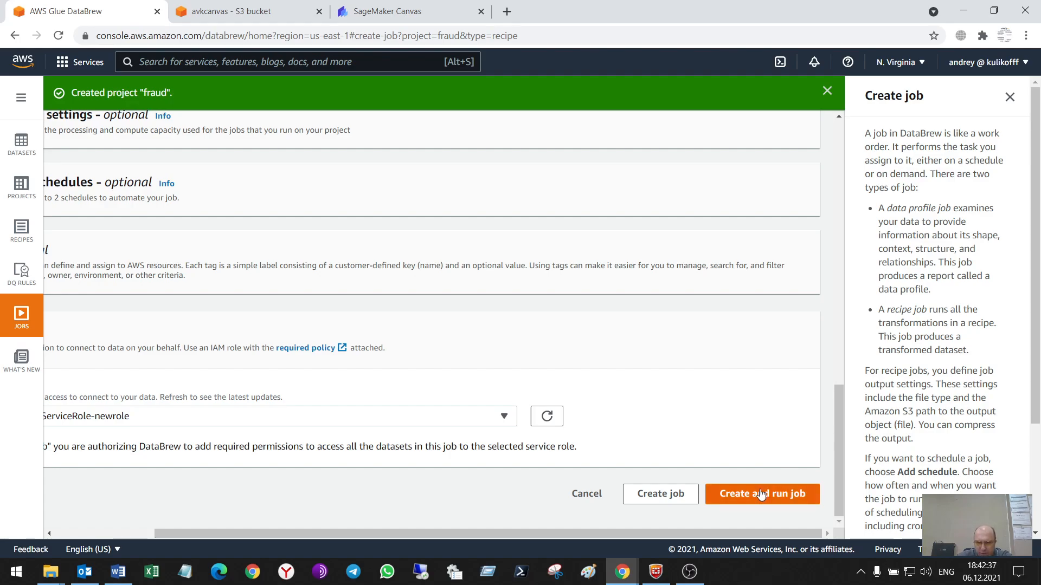
pyautogui.click(757, 499)
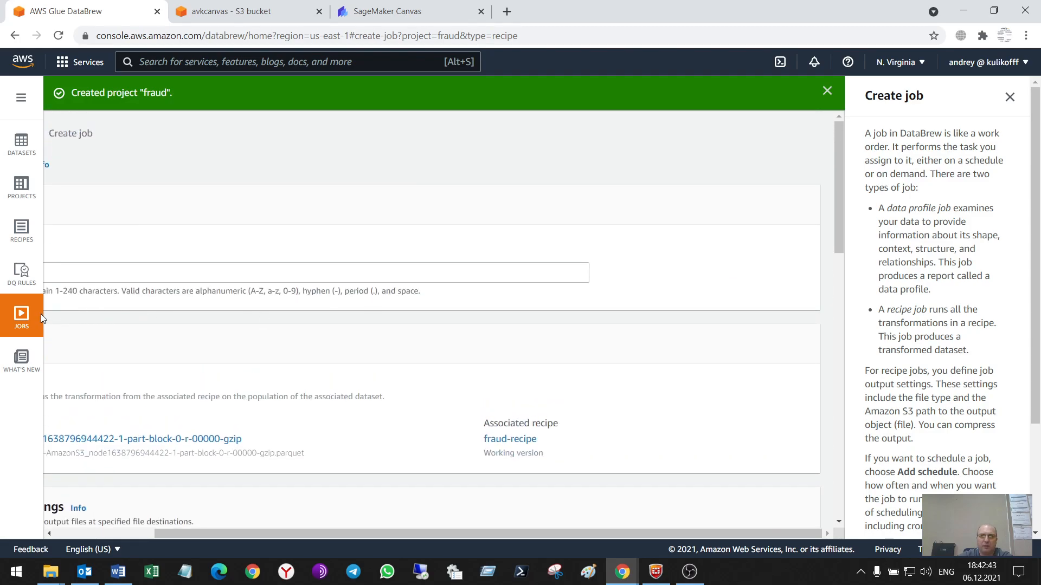
# Check the fraud job in the recipe jobs list, open its linked project, and return to the list
pyautogui.click(42, 315)
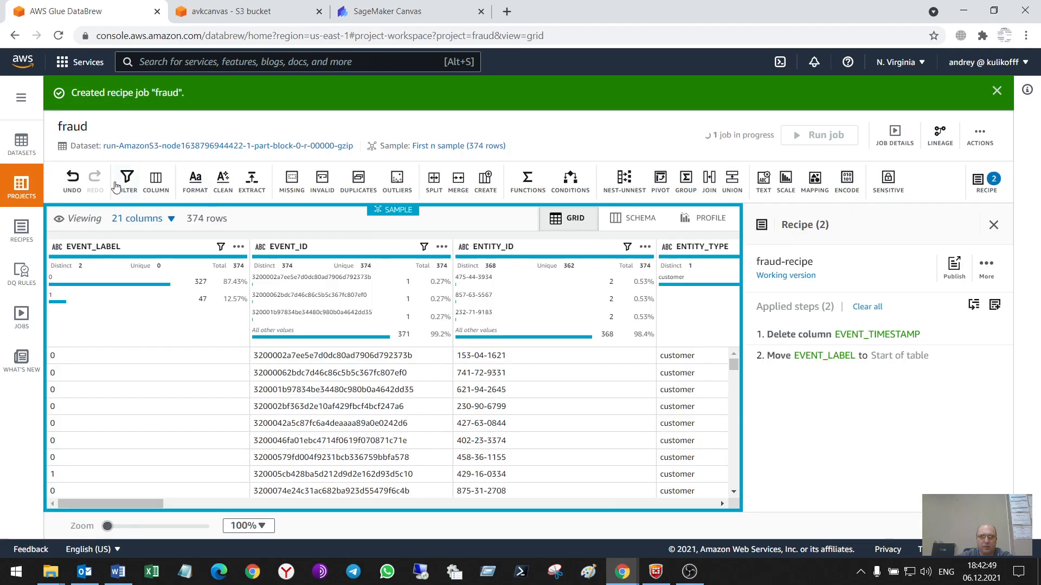
pyautogui.click(29, 327)
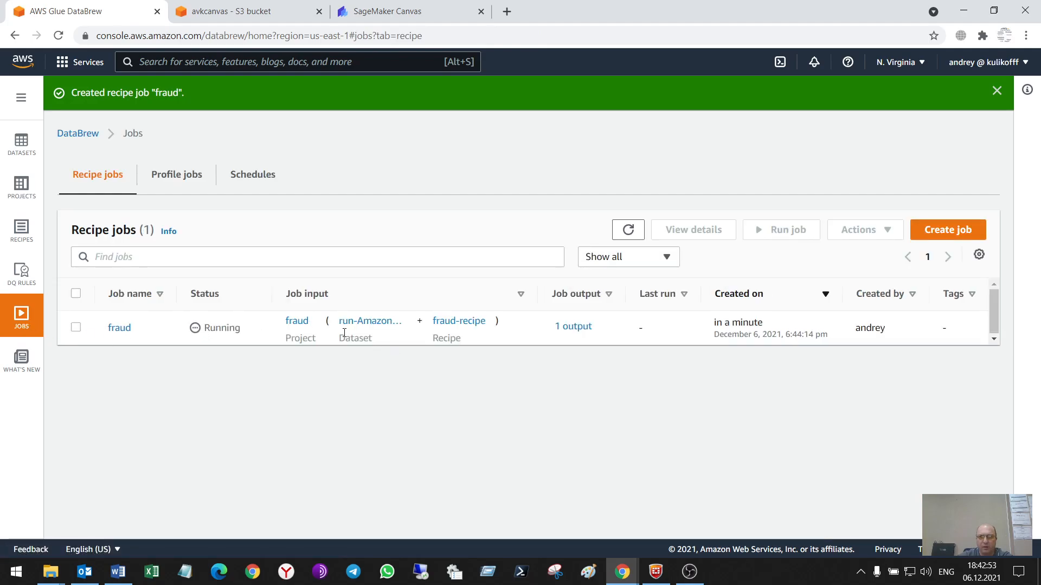
pyautogui.click(292, 322)
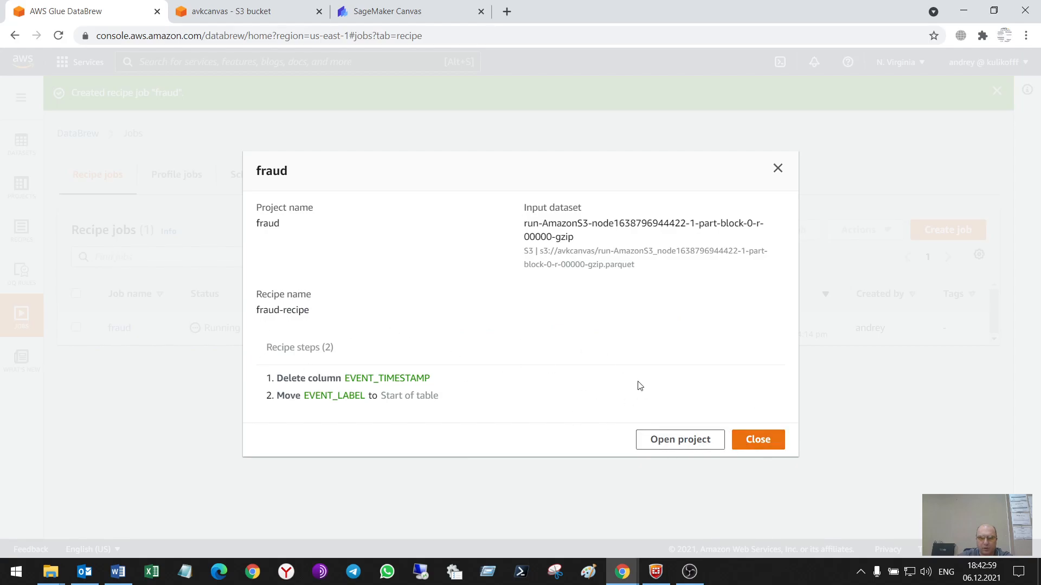
pyautogui.click(680, 440)
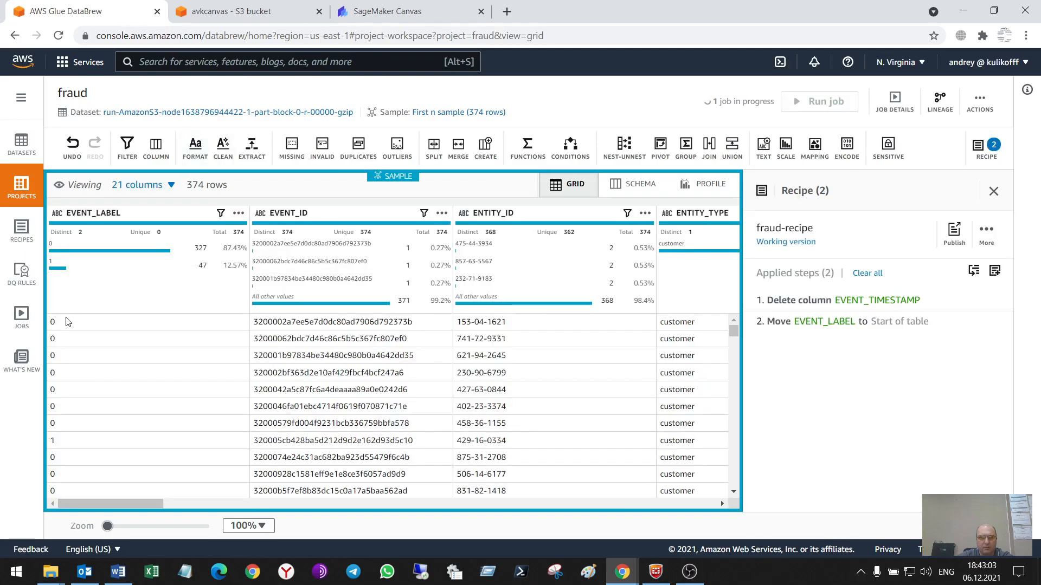
pyautogui.click(30, 332)
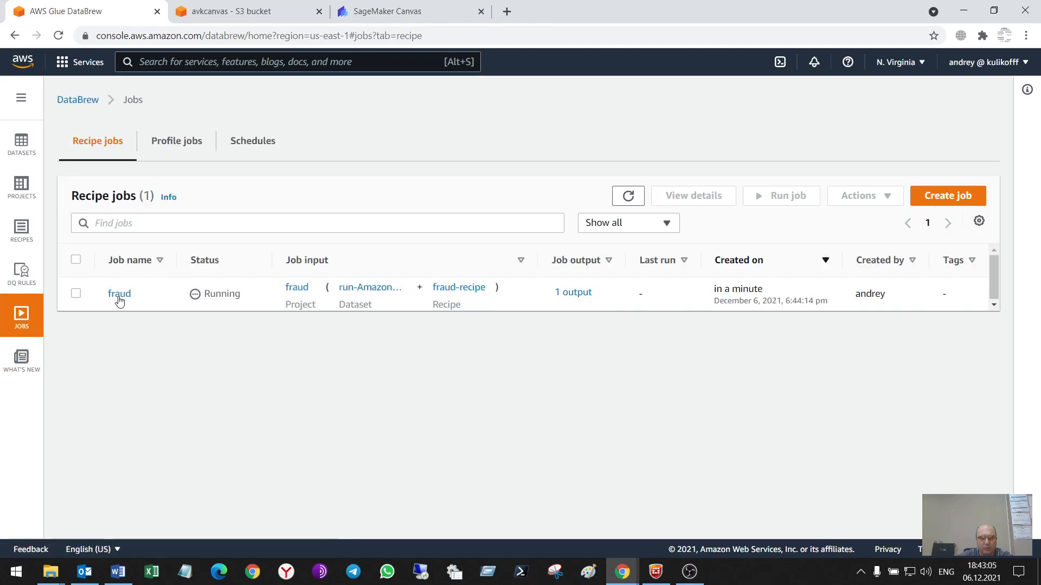
# Examine the fraud job's input dataset, recipe, project summary and output locations from the jobs list
pyautogui.click(371, 290)
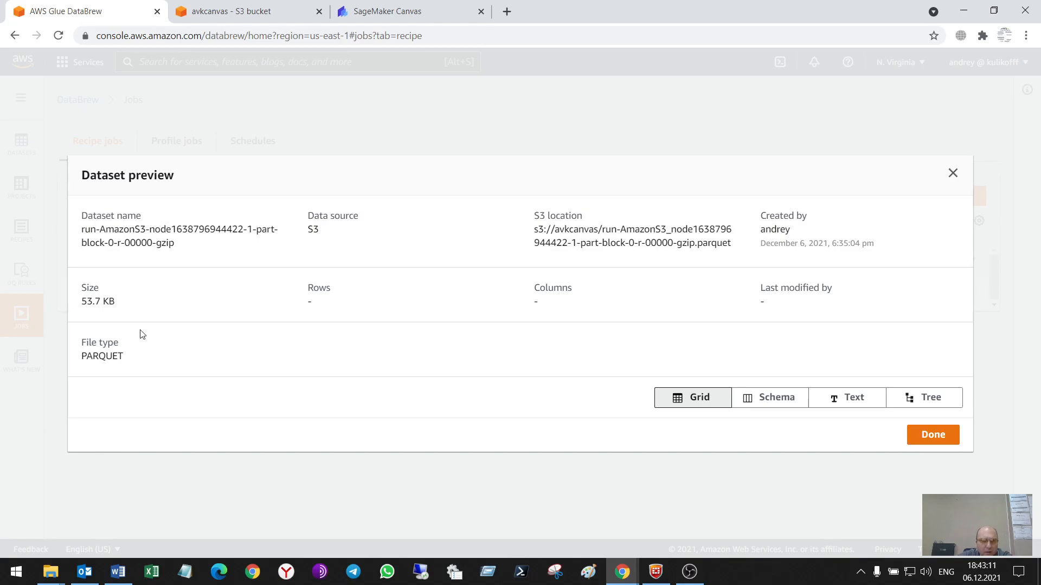
pyautogui.click(933, 435)
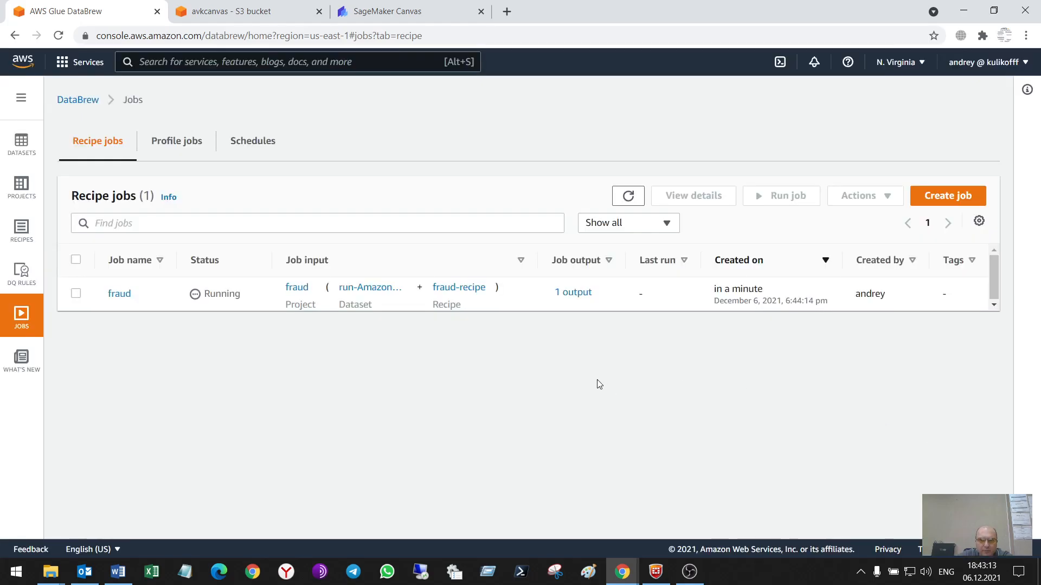
pyautogui.click(463, 290)
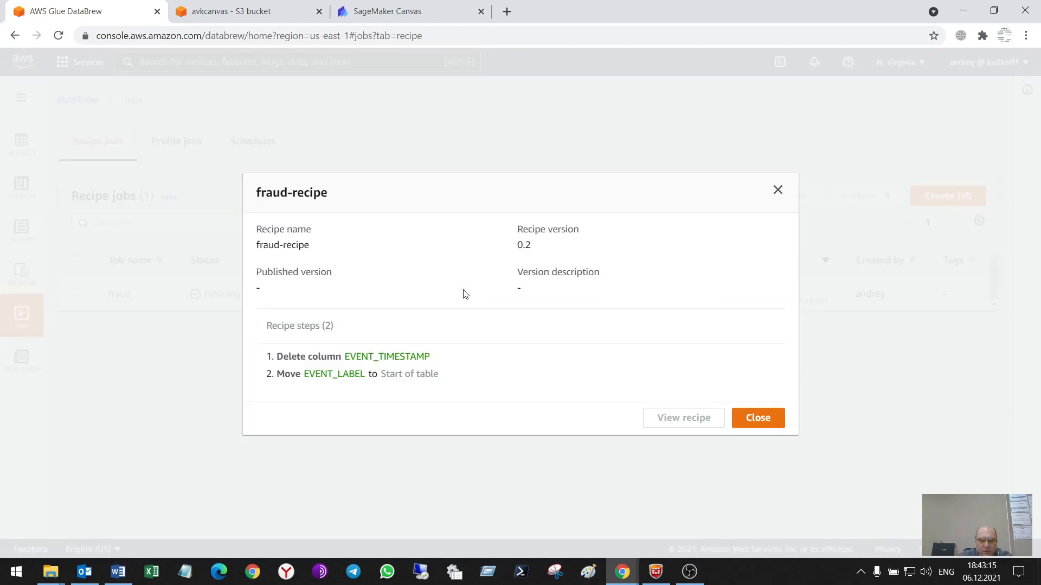
pyautogui.click(757, 418)
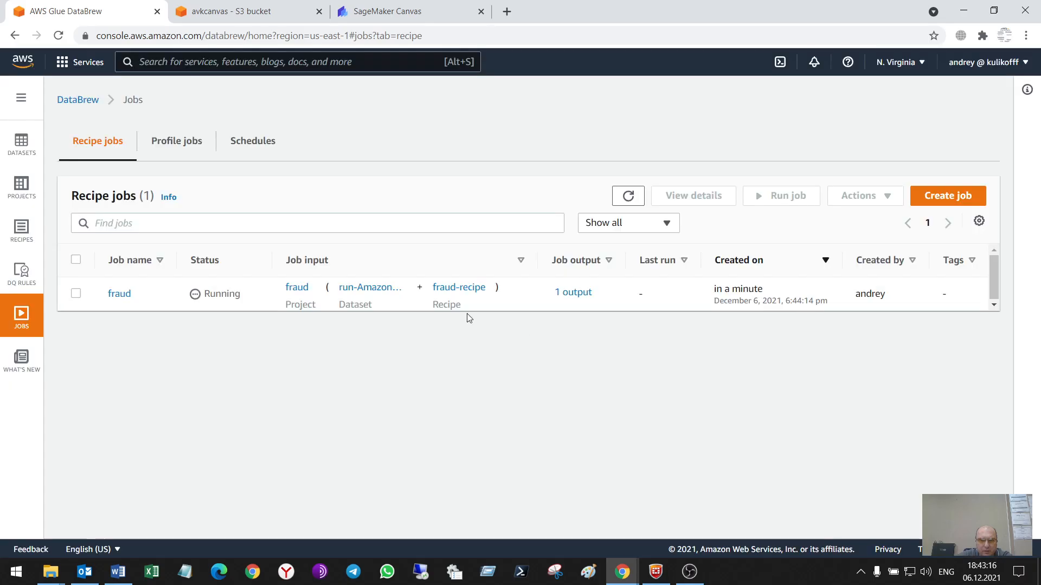
pyautogui.click(302, 291)
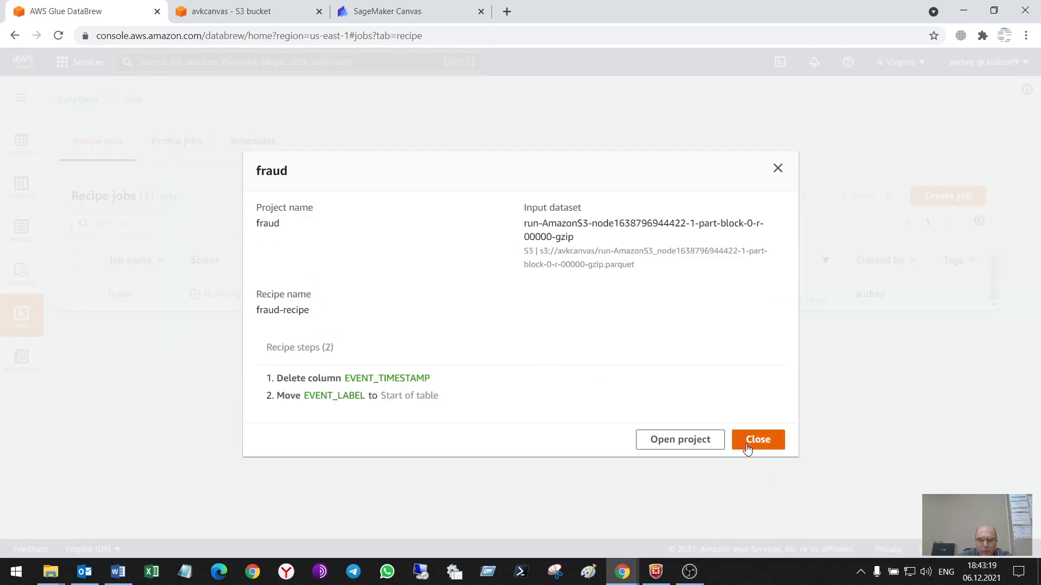
pyautogui.click(749, 448)
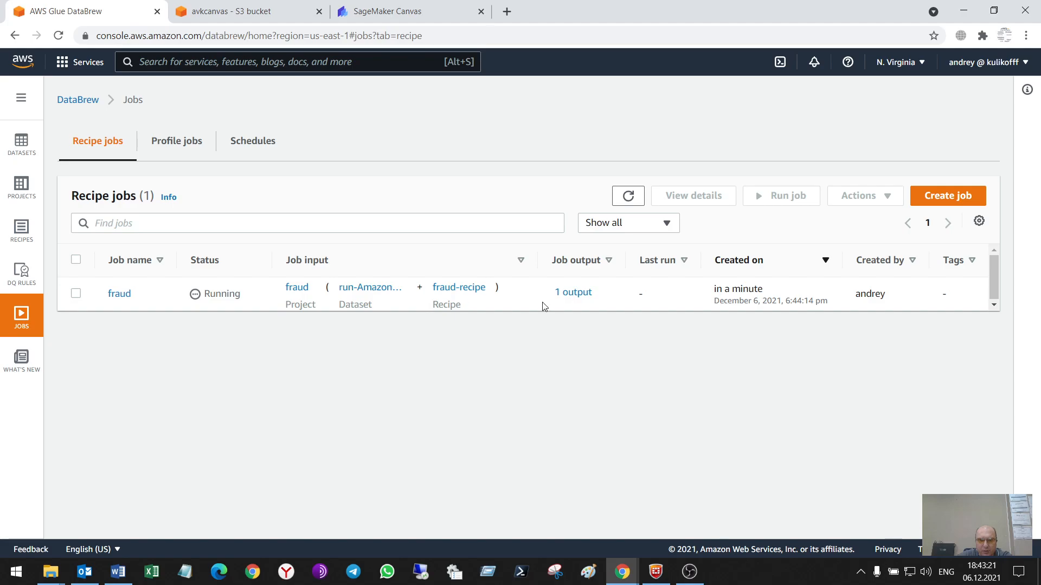
pyautogui.click(568, 294)
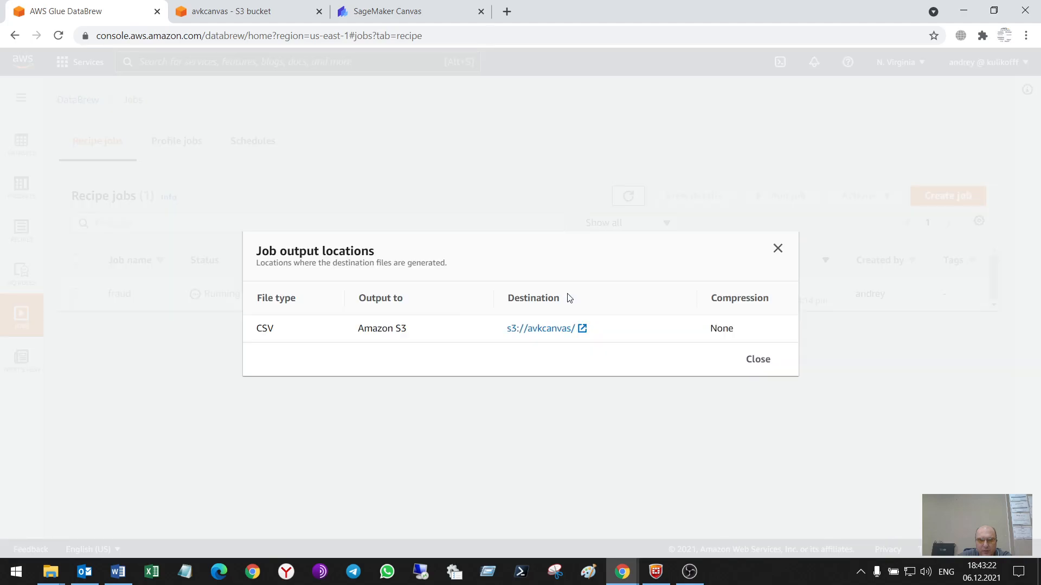
pyautogui.click(757, 360)
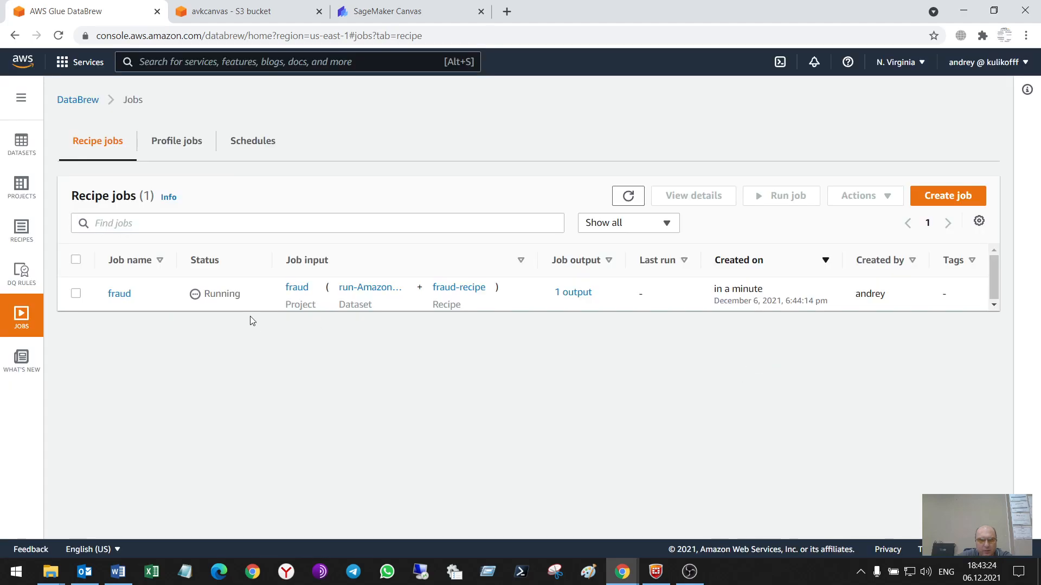
# Open the fraud job and review its job details and data lineage
pyautogui.click(124, 295)
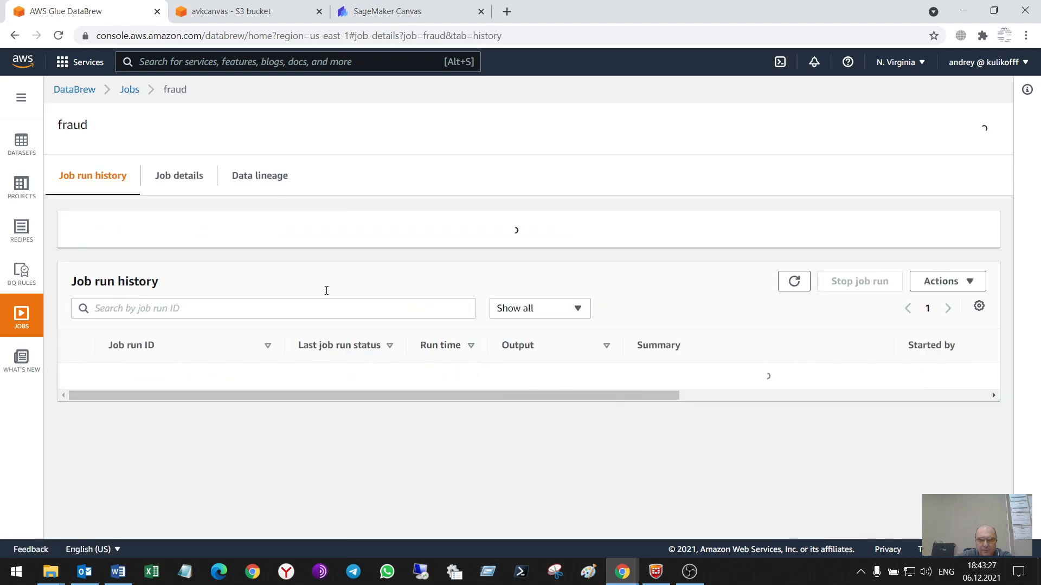
pyautogui.click(182, 178)
pyautogui.scroll(-5, 515, 360)
pyautogui.scroll(5, 297, 204)
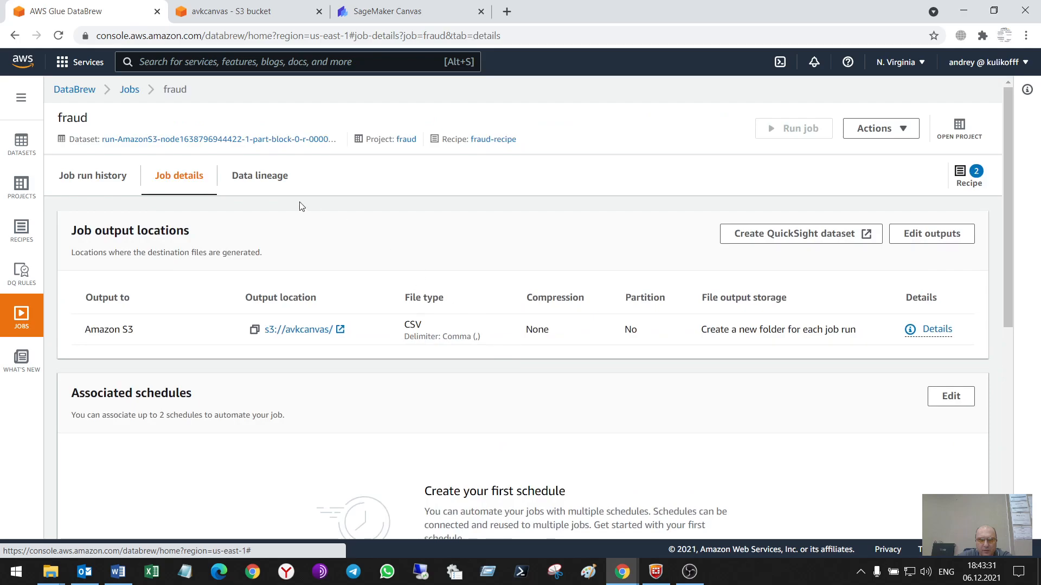
pyautogui.click(269, 180)
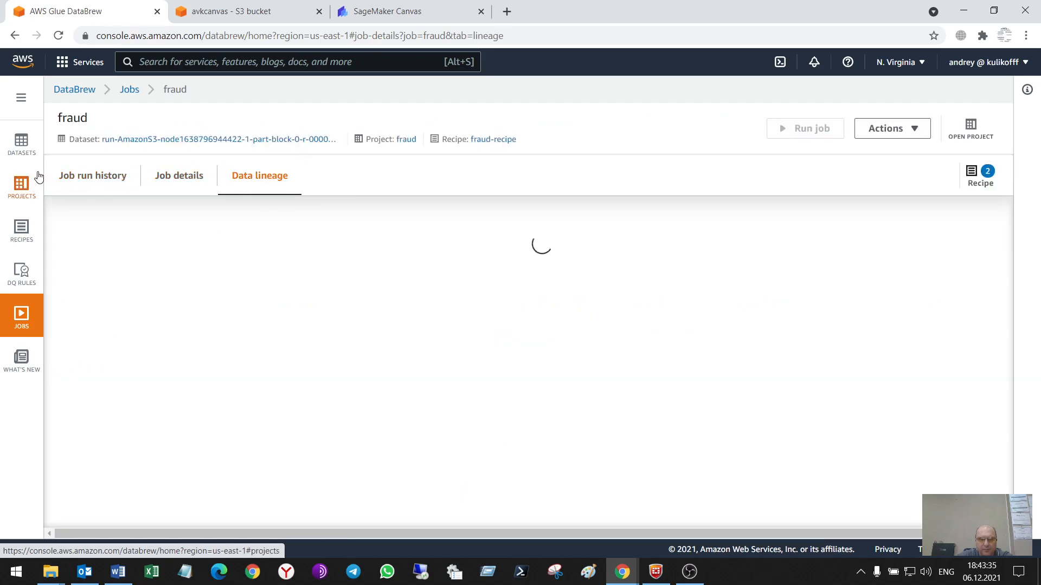
# Select the fraud project in the projects list and review the actions available for it
pyautogui.click(30, 187)
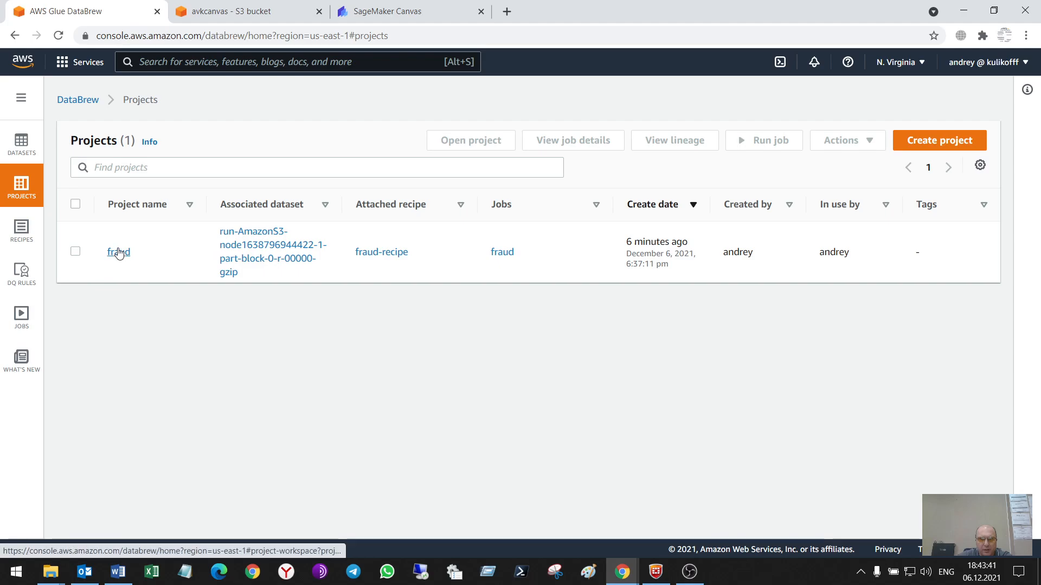
pyautogui.click(75, 251)
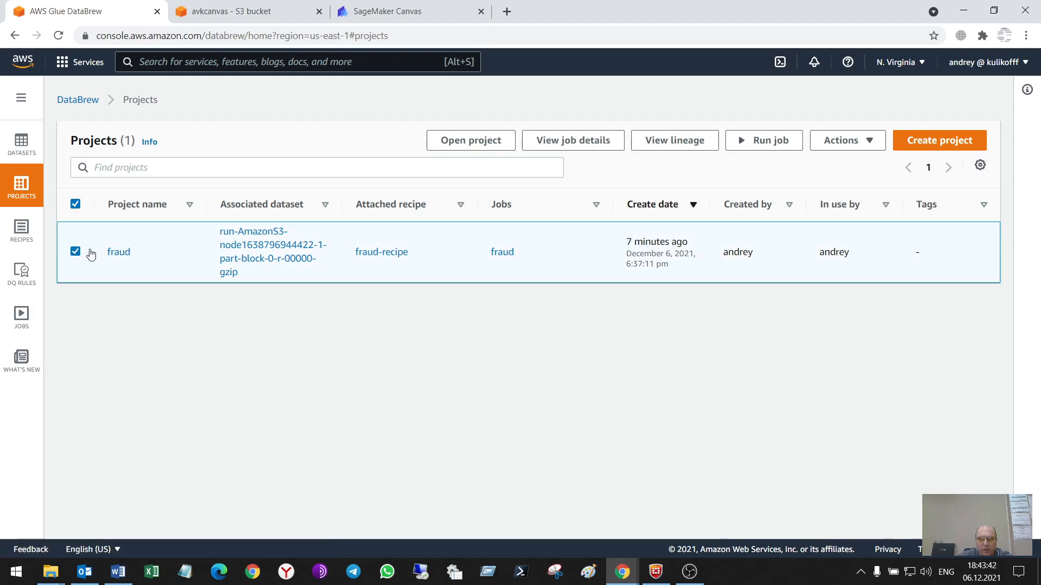
pyautogui.click(834, 143)
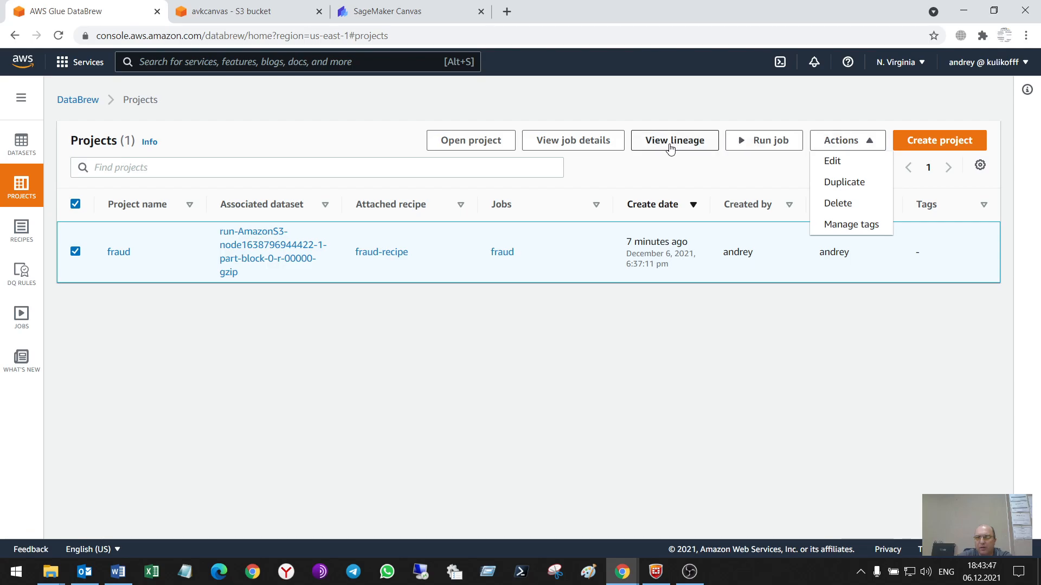
pyautogui.click(612, 115)
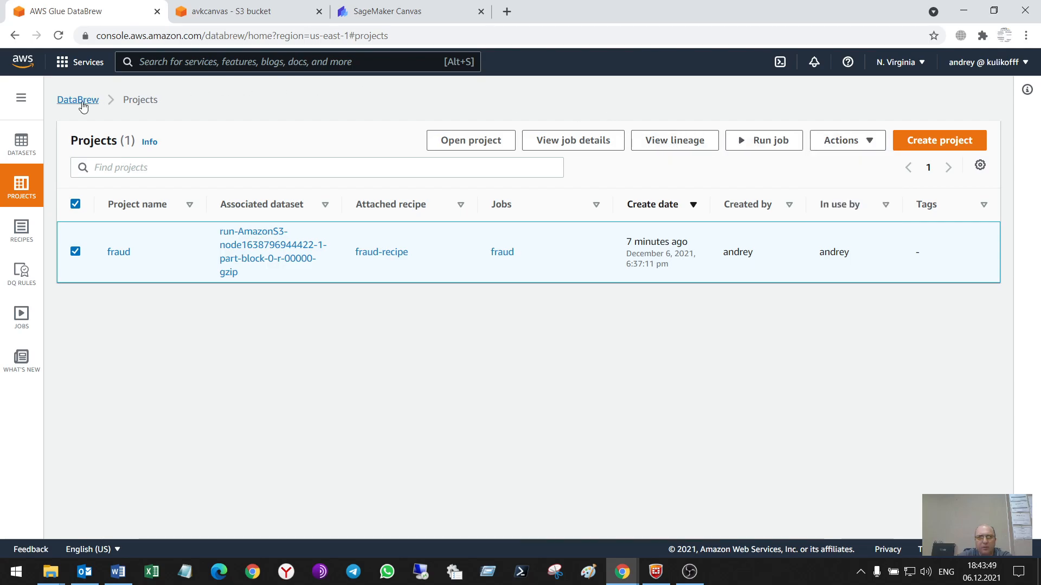
# Review the options for a new job schedule and leave without adding one
pyautogui.click(33, 322)
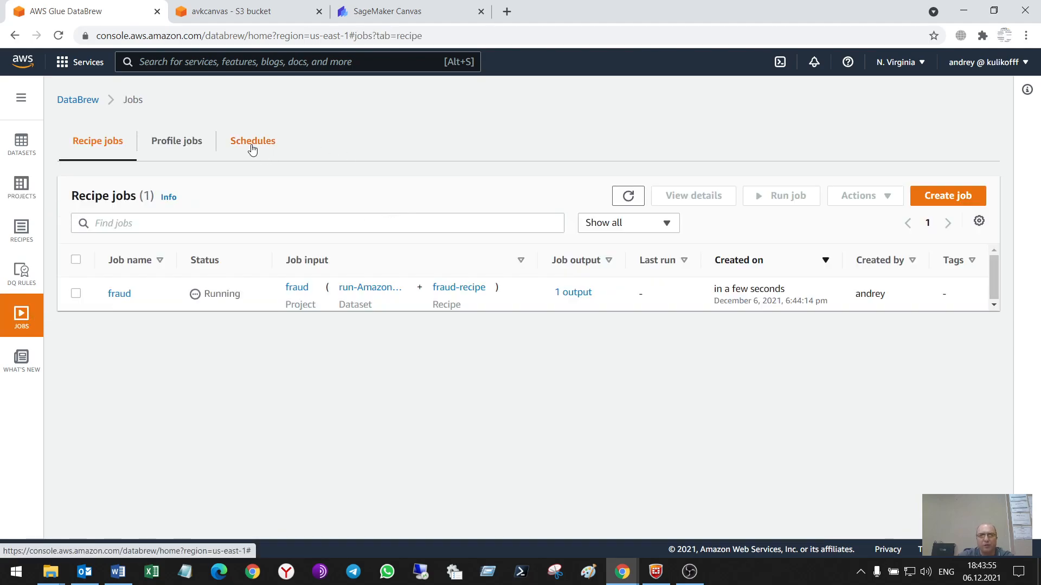
pyautogui.click(252, 142)
pyautogui.click(488, 351)
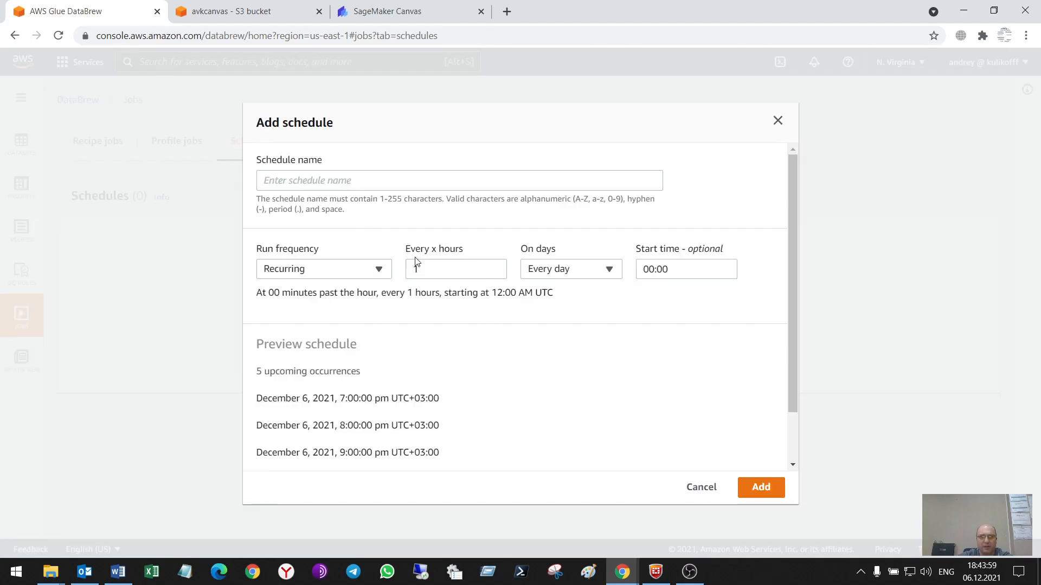
pyautogui.click(701, 488)
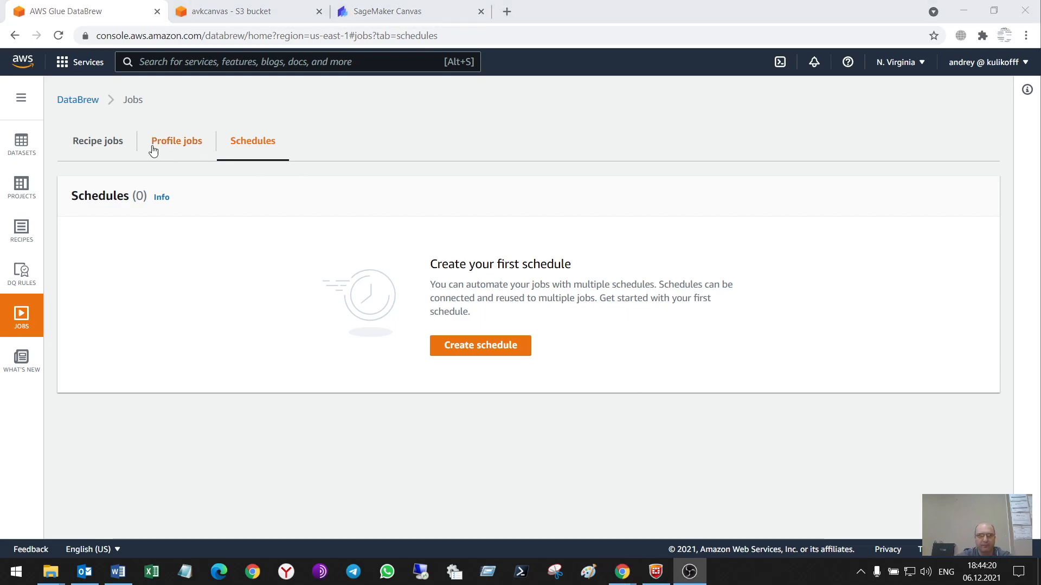
# Check the fraud job's status, then refresh the avkcanvas S3 bucket and open the job's output folder
pyautogui.click(88, 143)
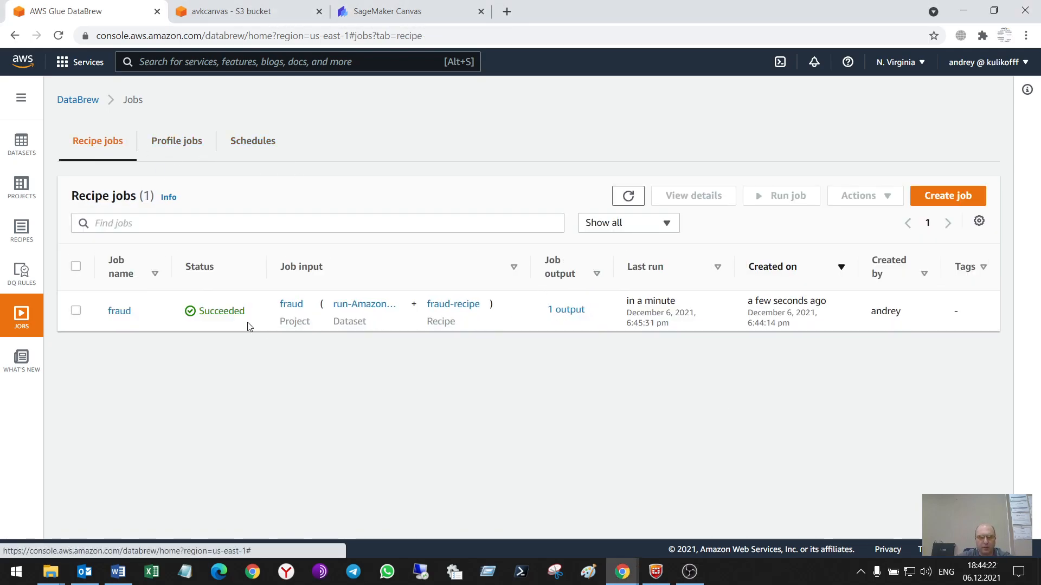
pyautogui.click(265, 11)
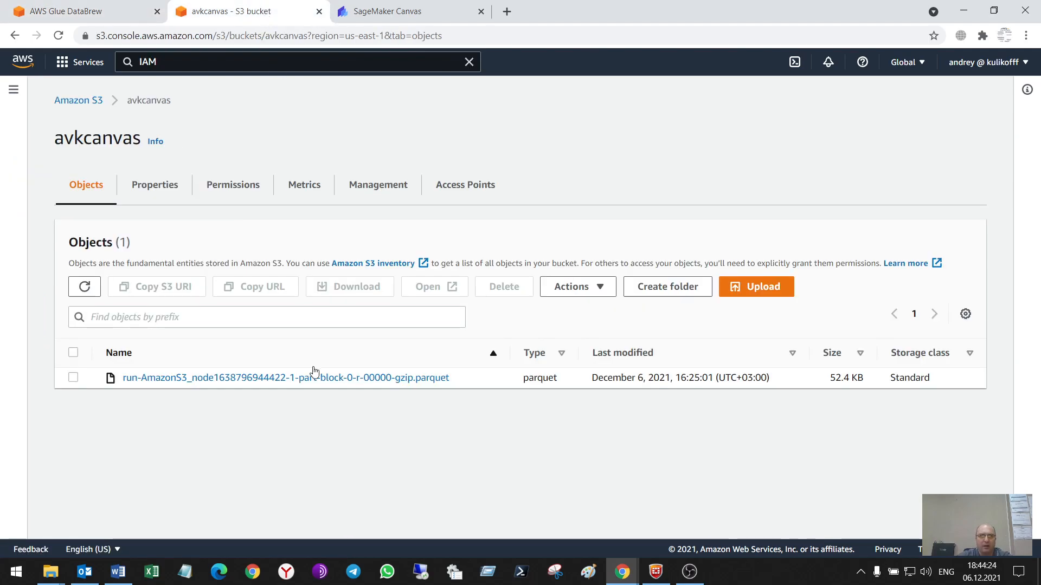
pyautogui.click(85, 287)
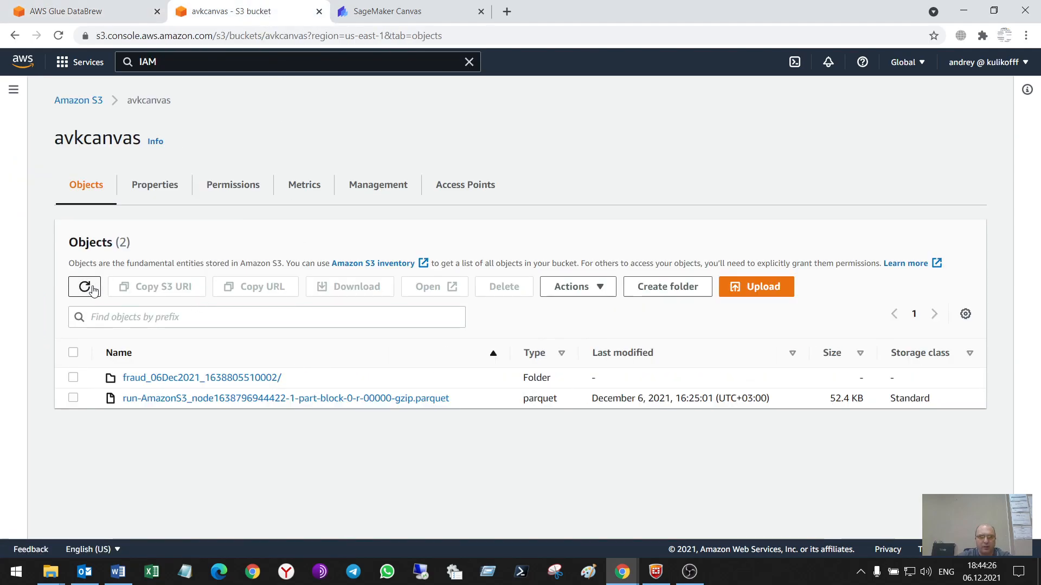
pyautogui.click(193, 380)
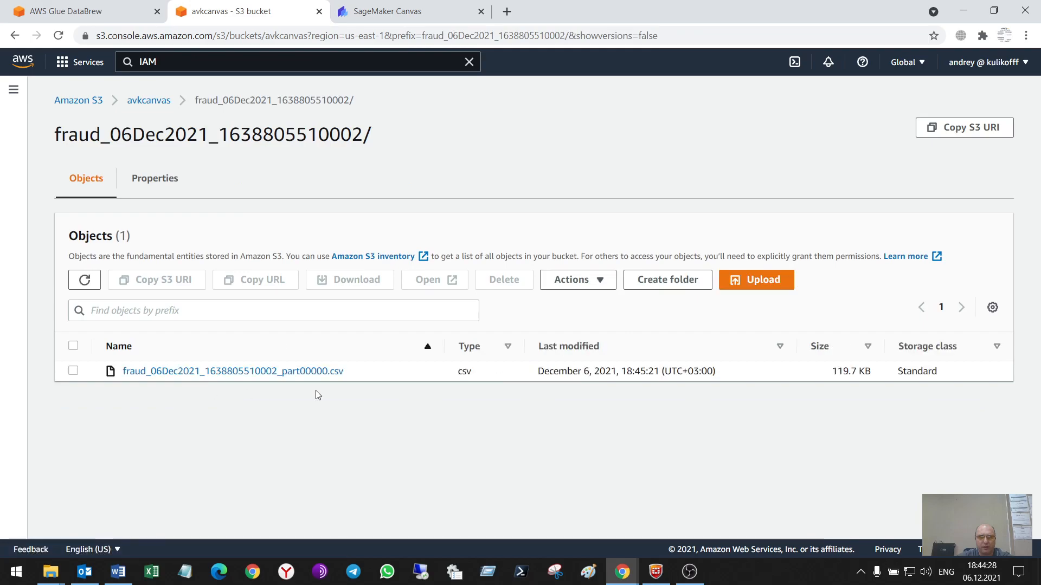
pyautogui.click(414, 13)
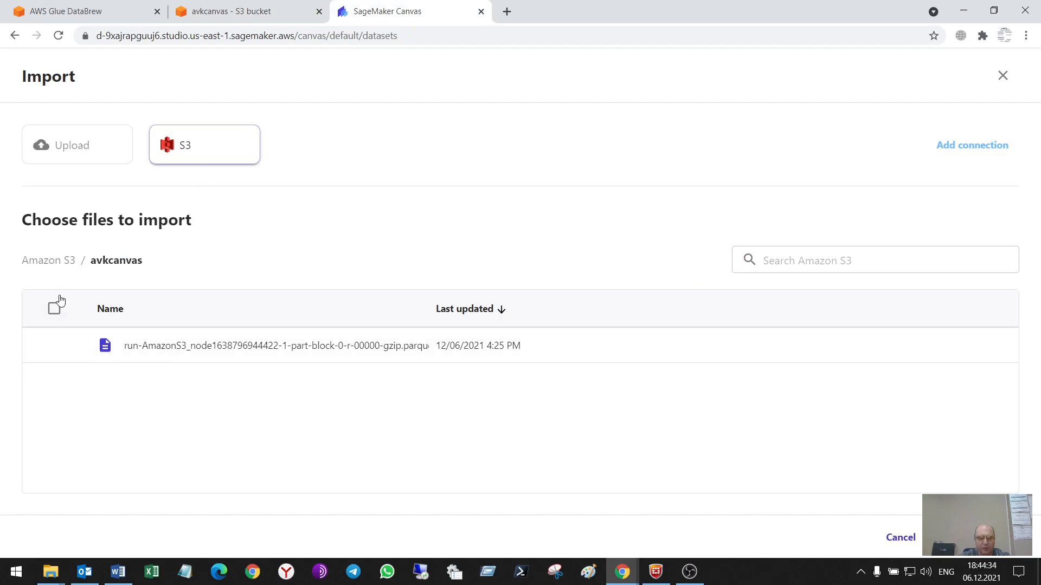
pyautogui.click(66, 262)
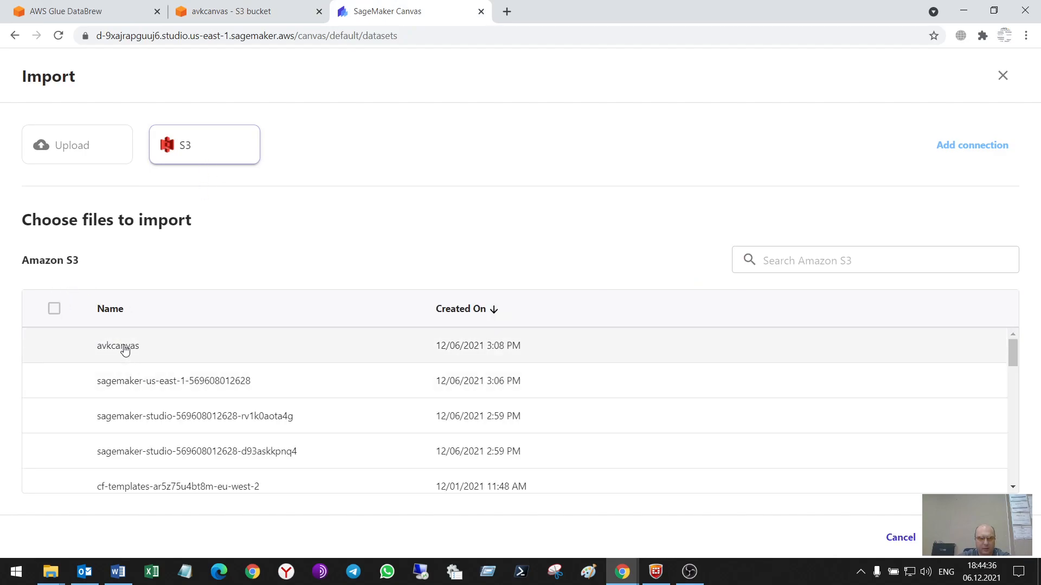
pyautogui.click(124, 348)
pyautogui.click(150, 358)
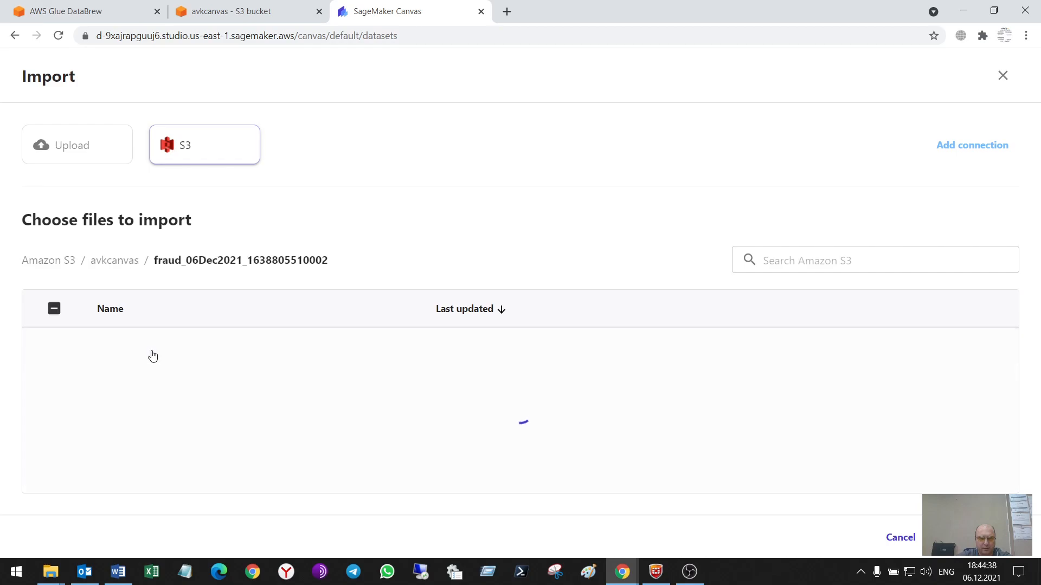
pyautogui.click(56, 346)
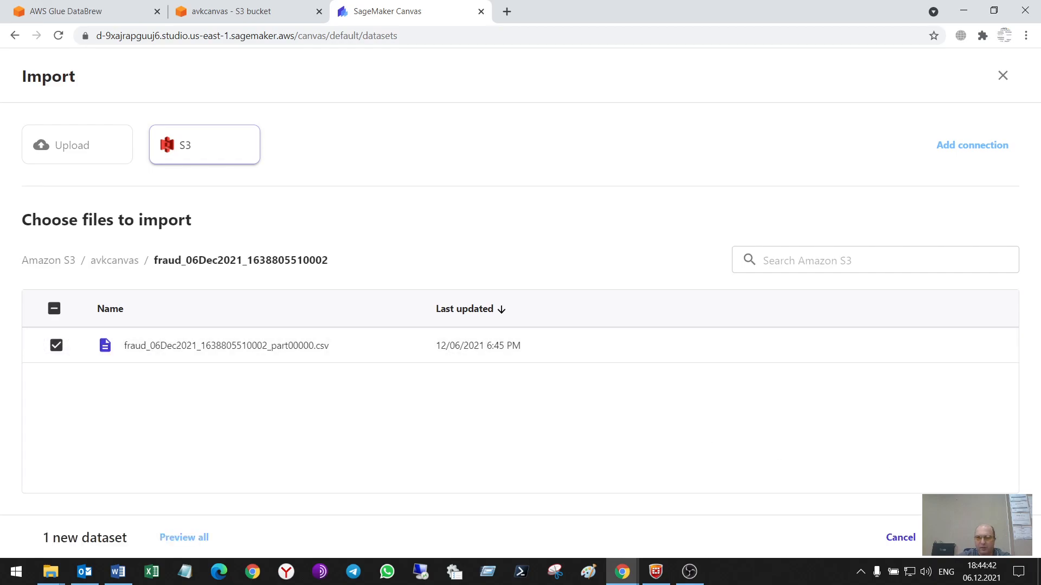
pyautogui.click(976, 537)
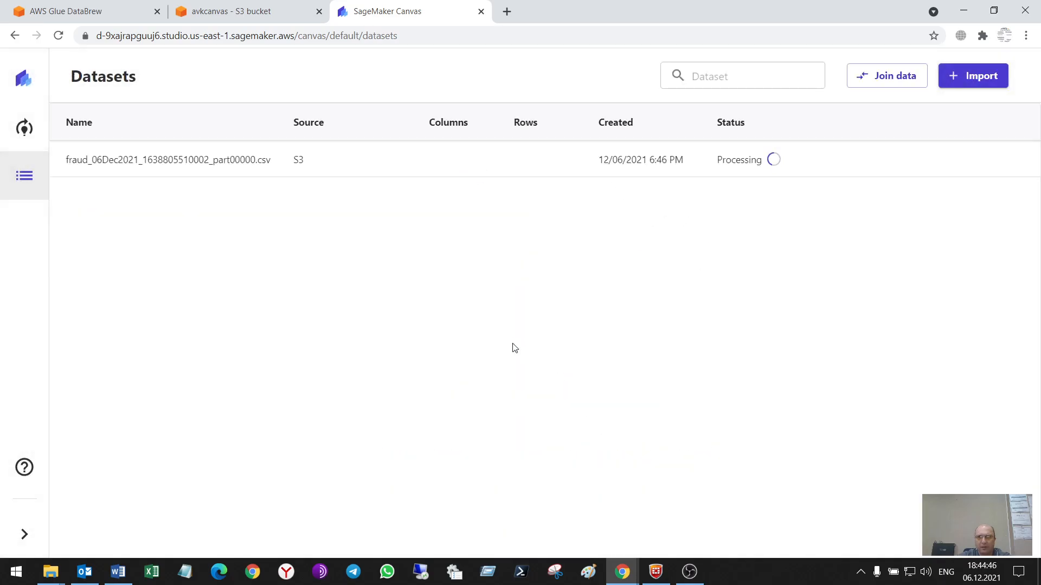
# Preview the imported fraud dataset, examine its columns across the full width, and close the preview
pyautogui.click(733, 161)
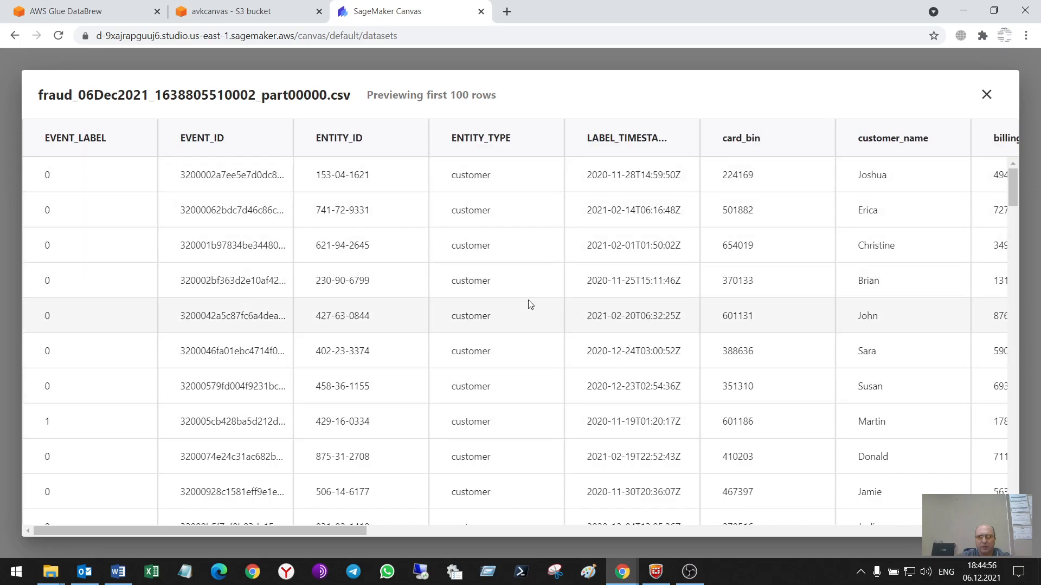
pyautogui.moveTo(337, 533); pyautogui.dragTo(407, 538)
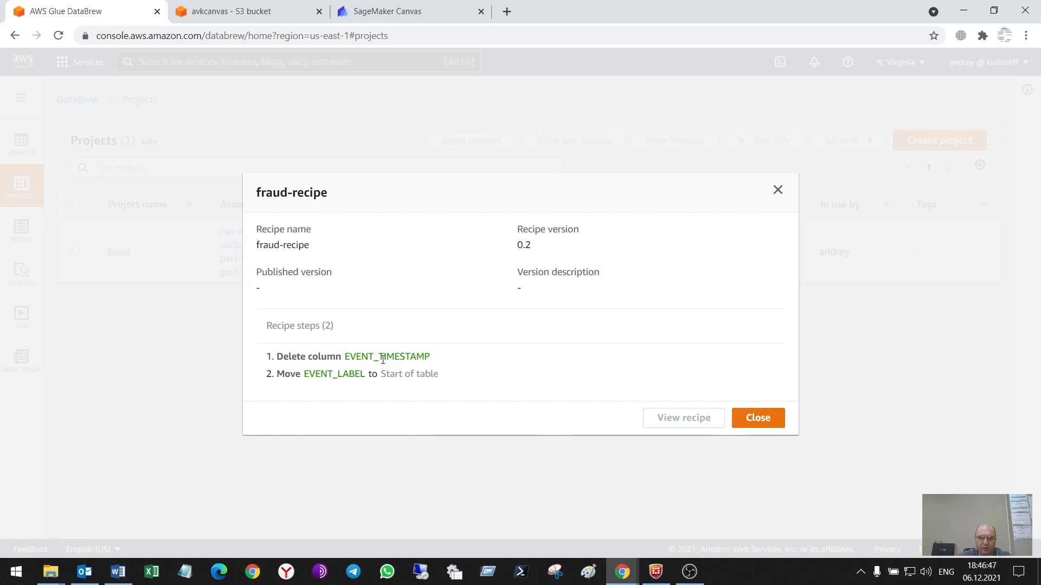
pyautogui.click(389, 11)
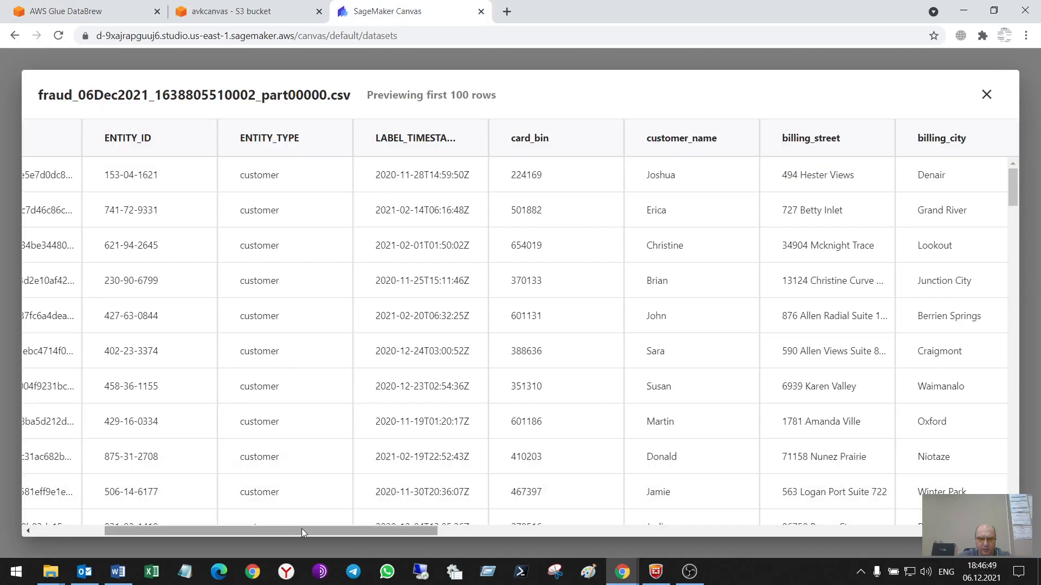
pyautogui.moveTo(284, 531); pyautogui.dragTo(859, 579)
pyautogui.moveTo(869, 531); pyautogui.dragTo(243, 544)
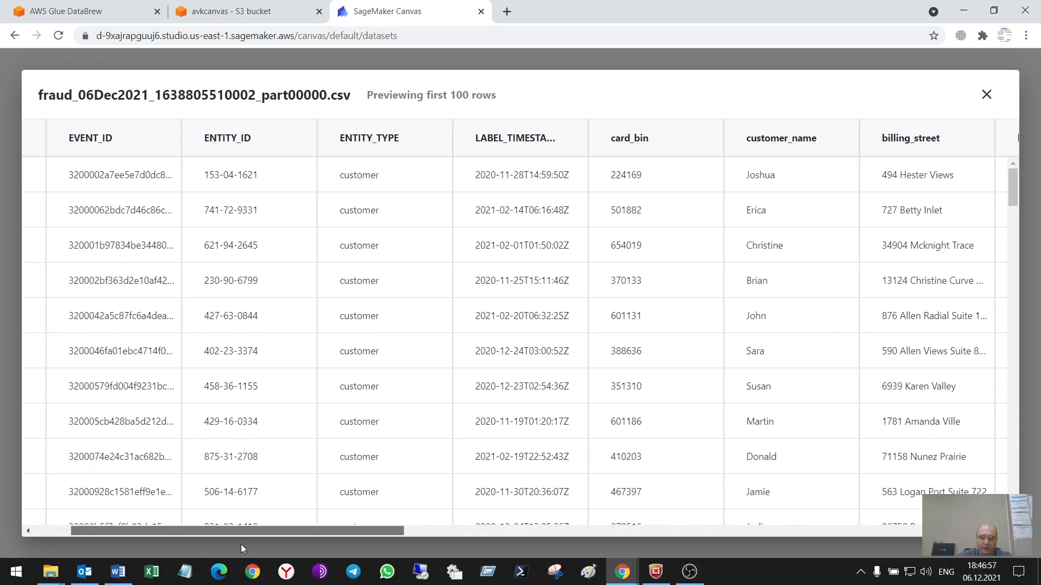
pyautogui.click(985, 96)
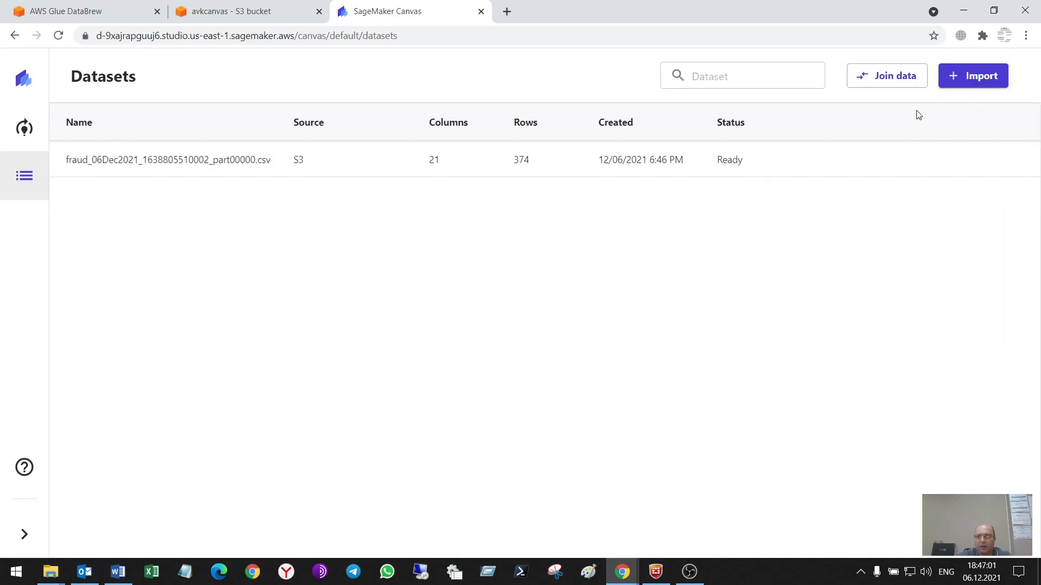
# Place the fraud dataset in the Join Datasets workspace, review its column preview, and leave without joining anything
pyautogui.click(903, 79)
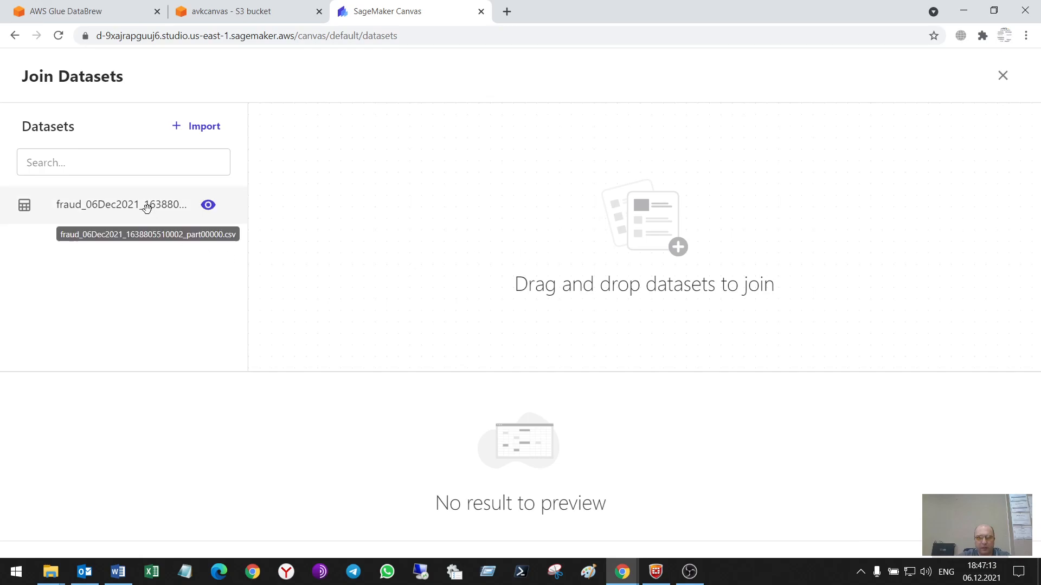
pyautogui.moveTo(146, 209); pyautogui.dragTo(605, 283)
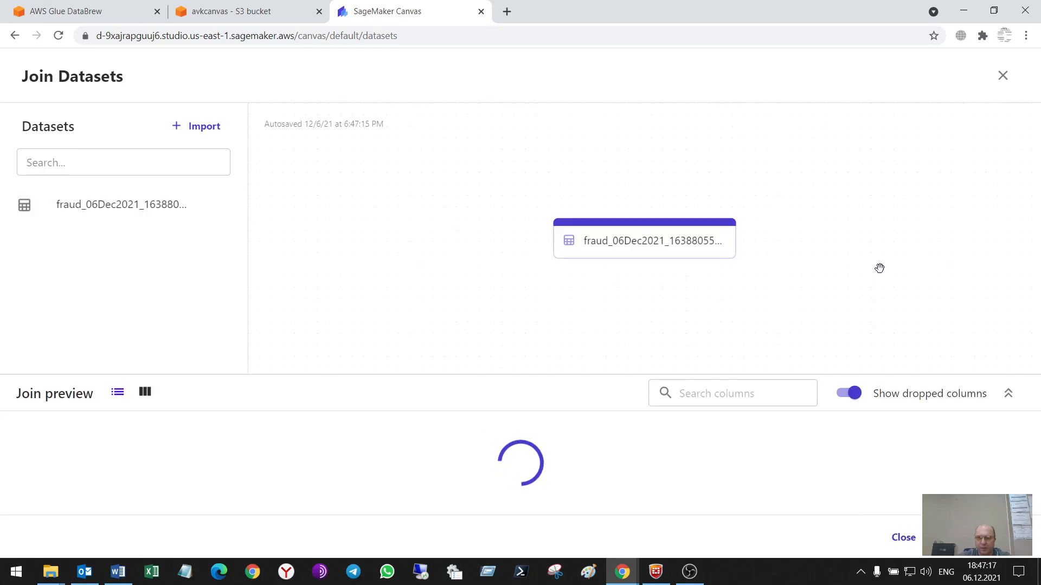
pyautogui.scroll(-2, 419, 467)
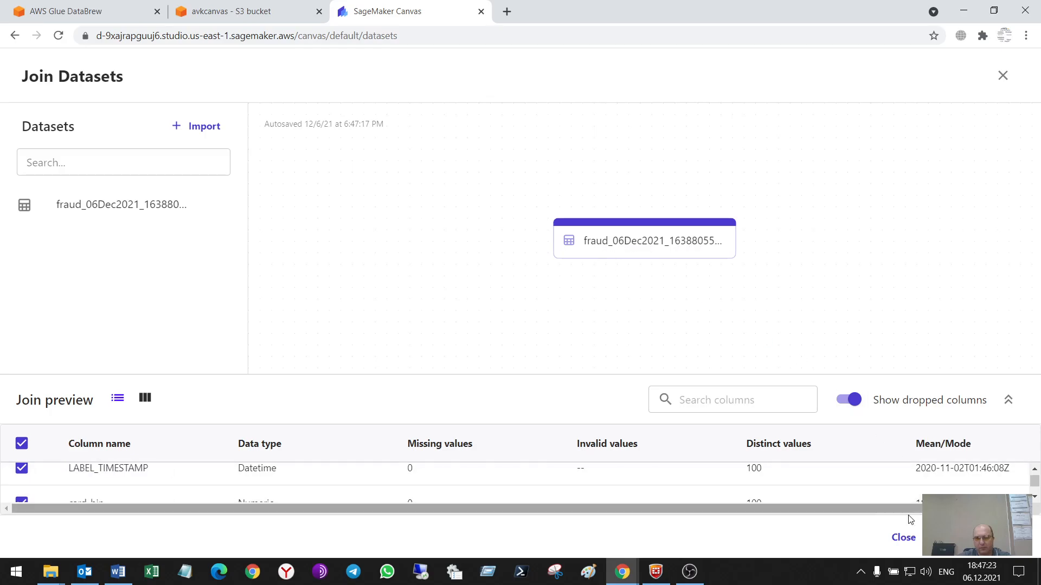
pyautogui.click(903, 537)
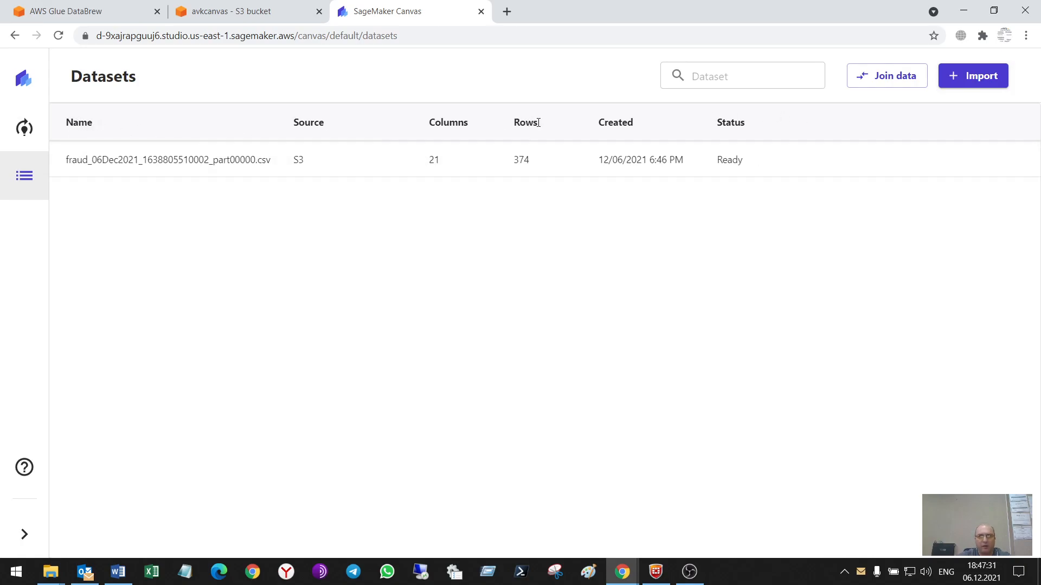
pyautogui.click(28, 133)
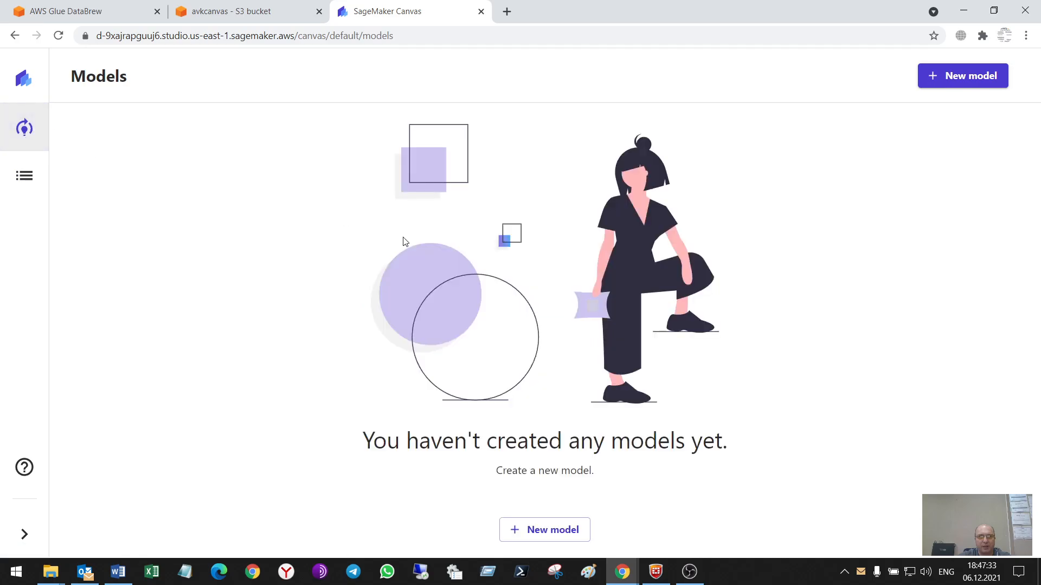
pyautogui.click(957, 77)
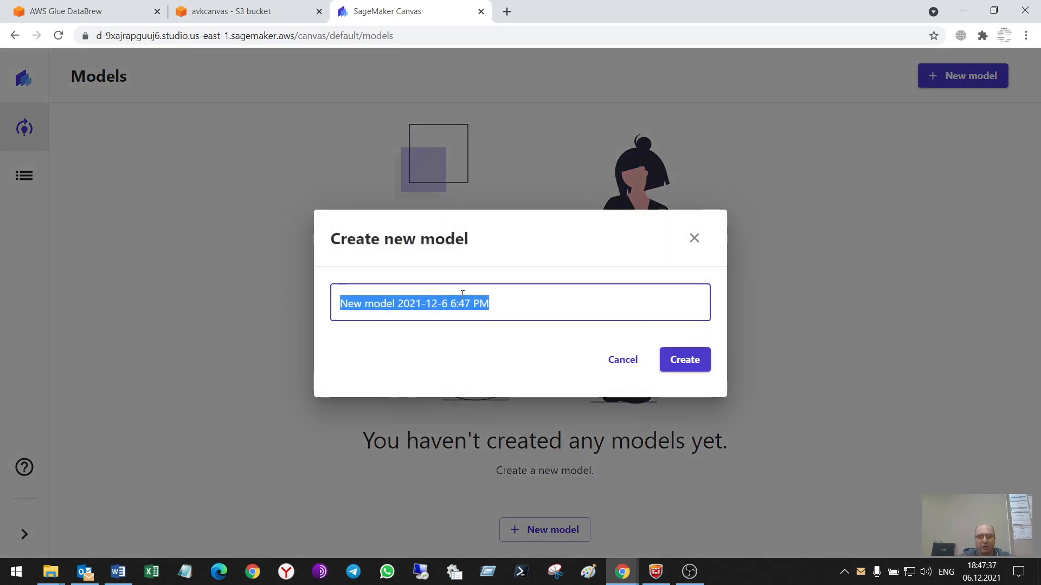
pyautogui.write('Fraud')
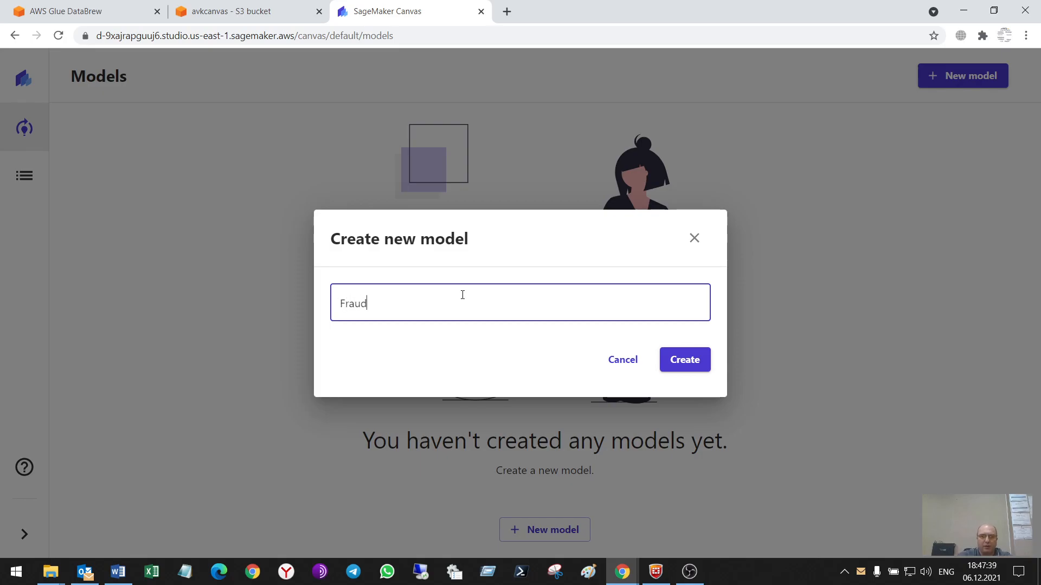
pyautogui.click(692, 363)
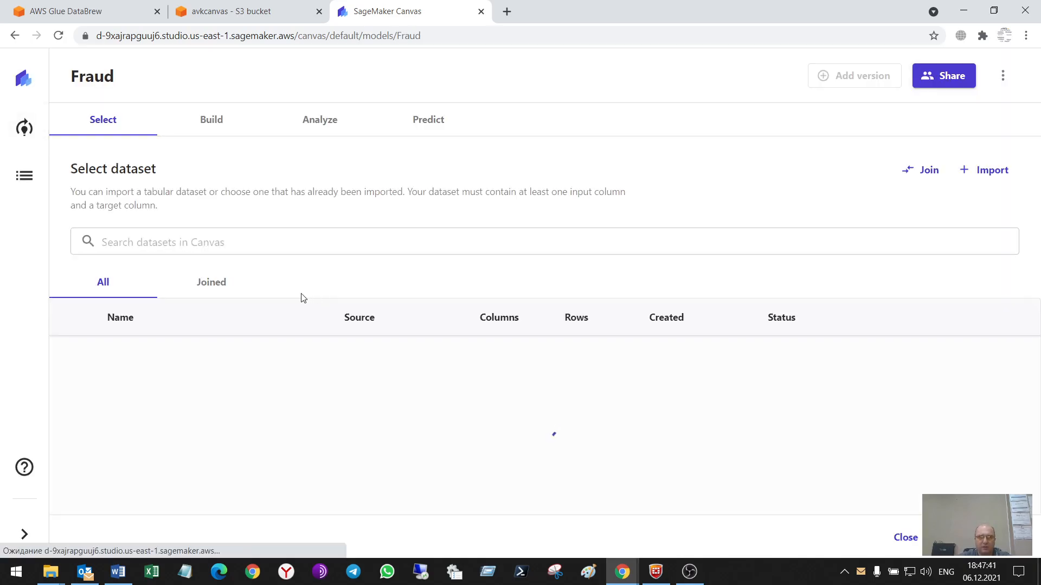
pyautogui.click(79, 356)
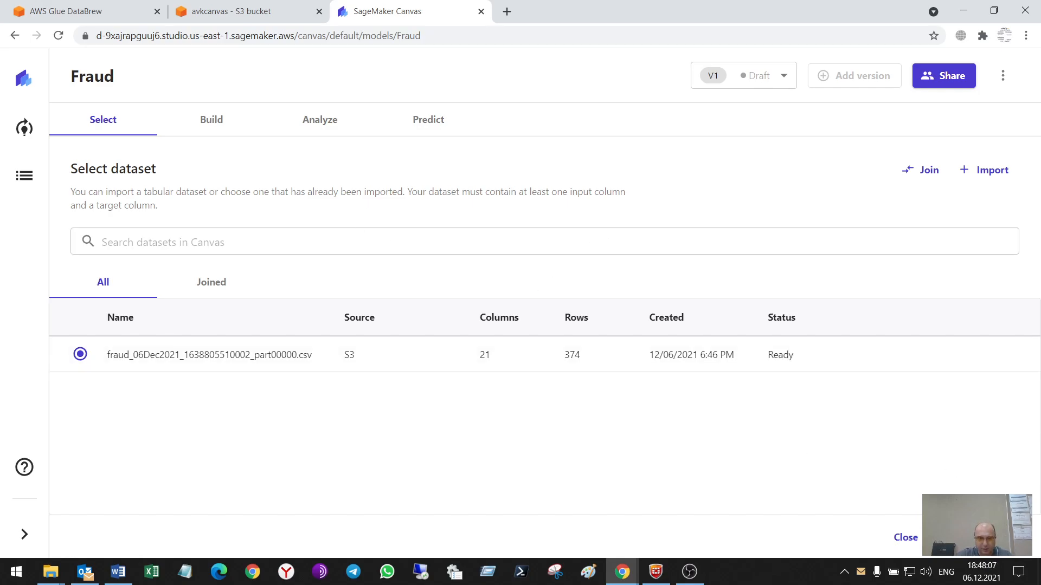
pyautogui.click(971, 537)
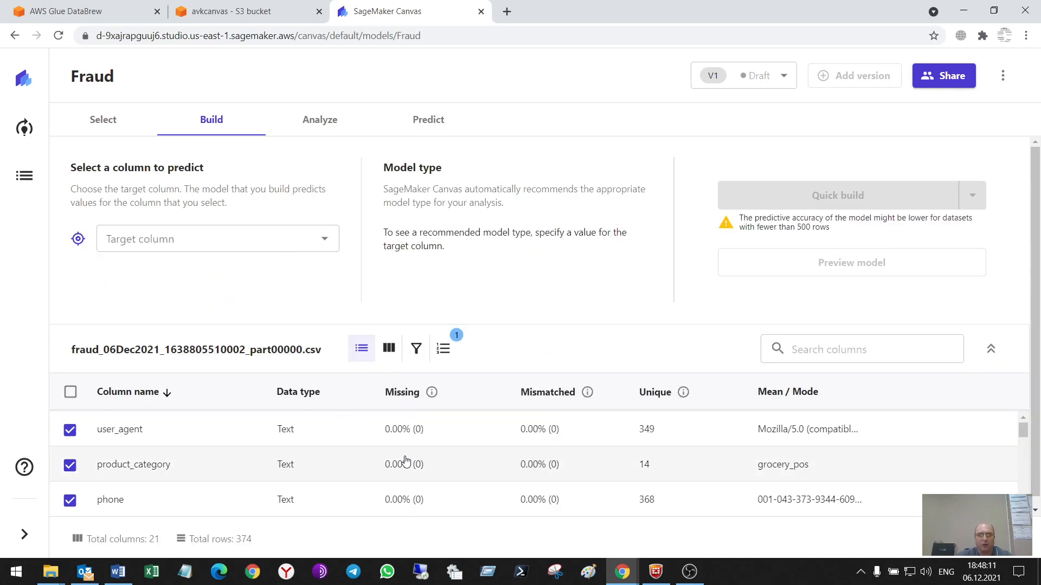
# Examine the data type, missing, mismatched, unique and mean/mode values of the dataset's columns for the Fraud model
pyautogui.scroll(-2, 551, 481)
pyautogui.scroll(2, 549, 481)
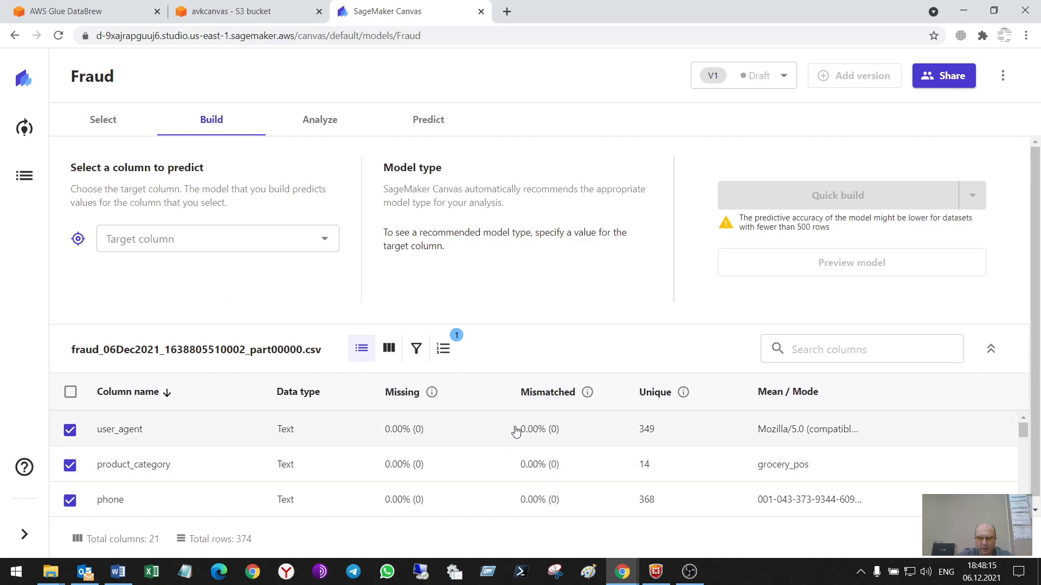
pyautogui.scroll(-3, 516, 431)
pyautogui.scroll(-6, 517, 431)
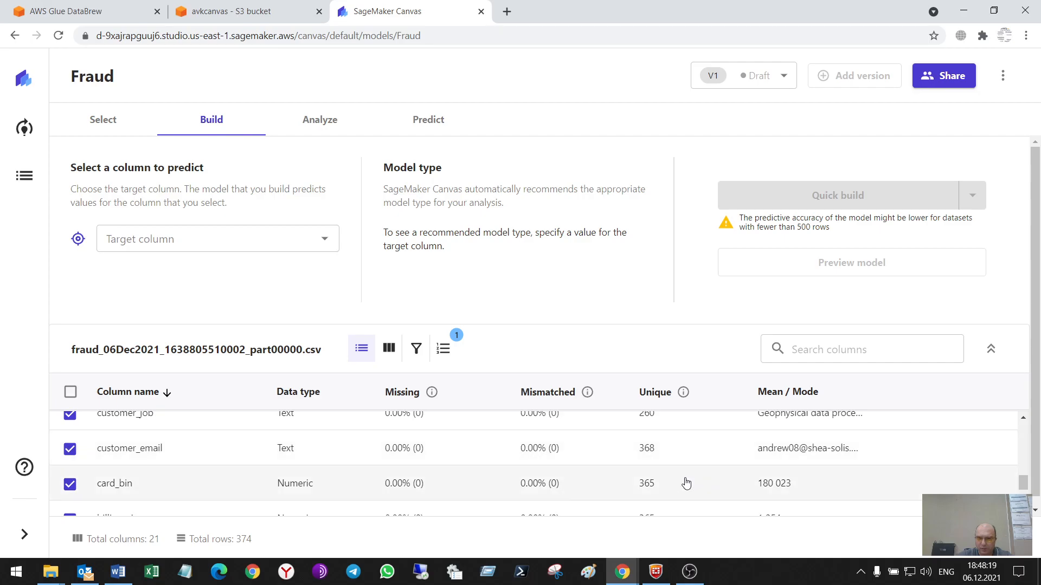
pyautogui.scroll(8, 651, 459)
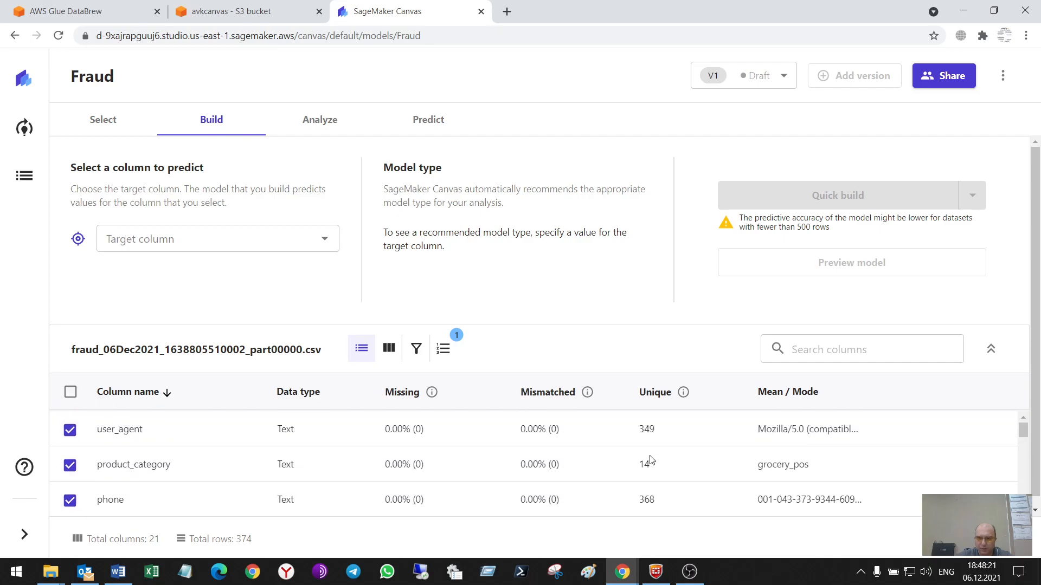
pyautogui.scroll(-3, 650, 459)
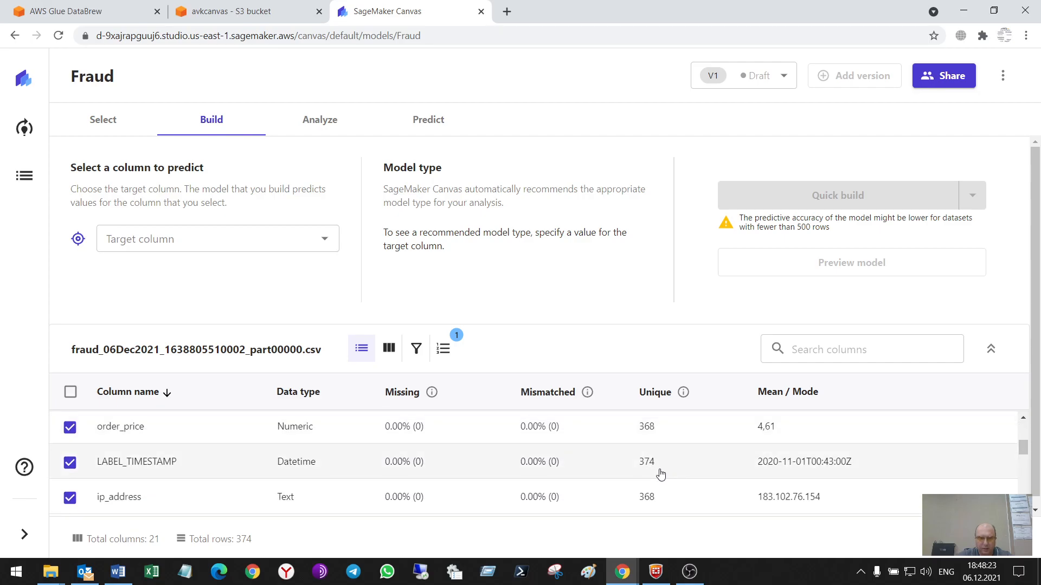
pyautogui.scroll(-4, 660, 475)
pyautogui.scroll(2, 658, 472)
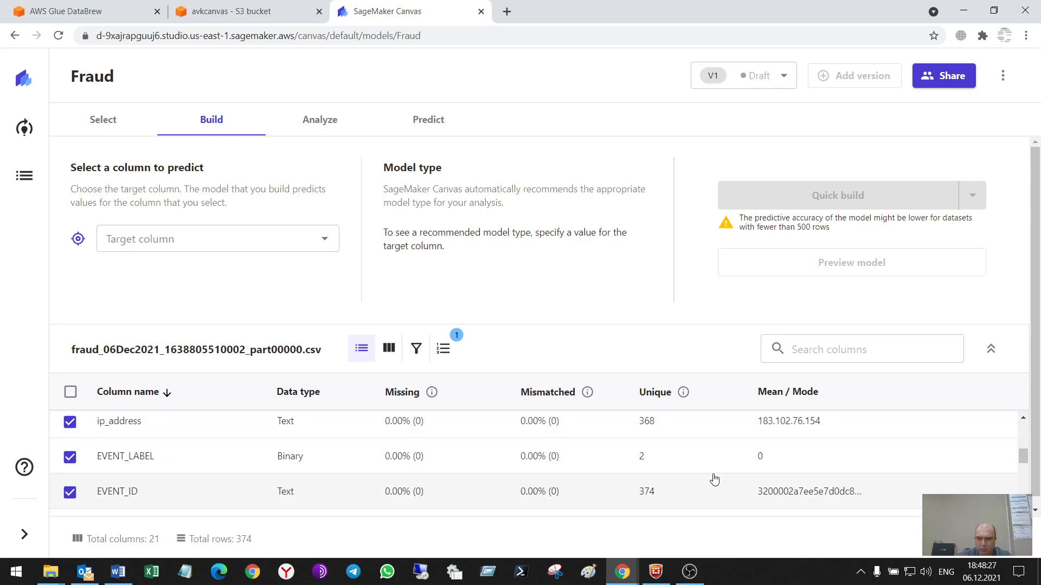
pyautogui.scroll(4, 657, 474)
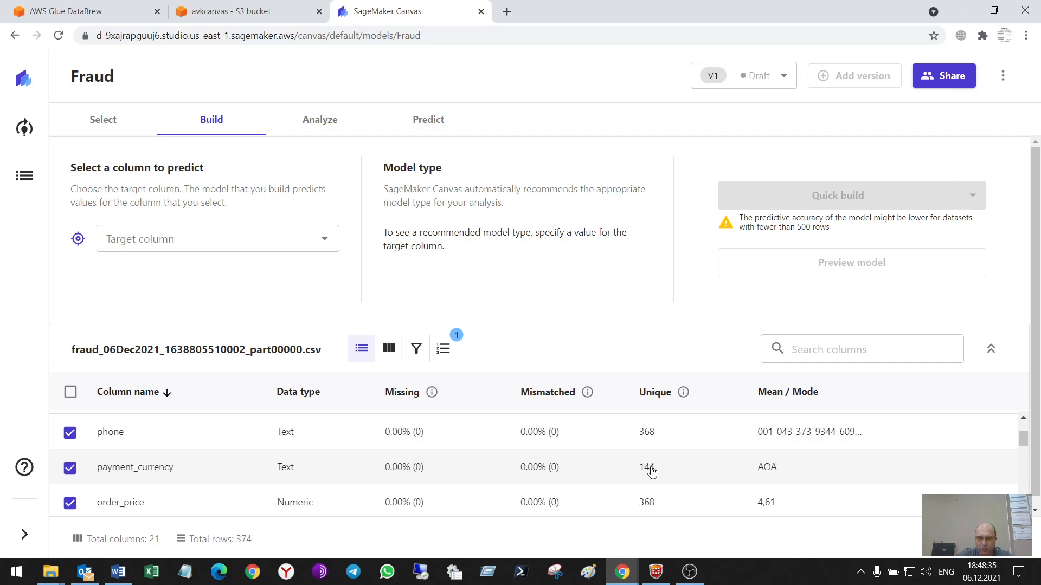
pyautogui.scroll(1, 650, 471)
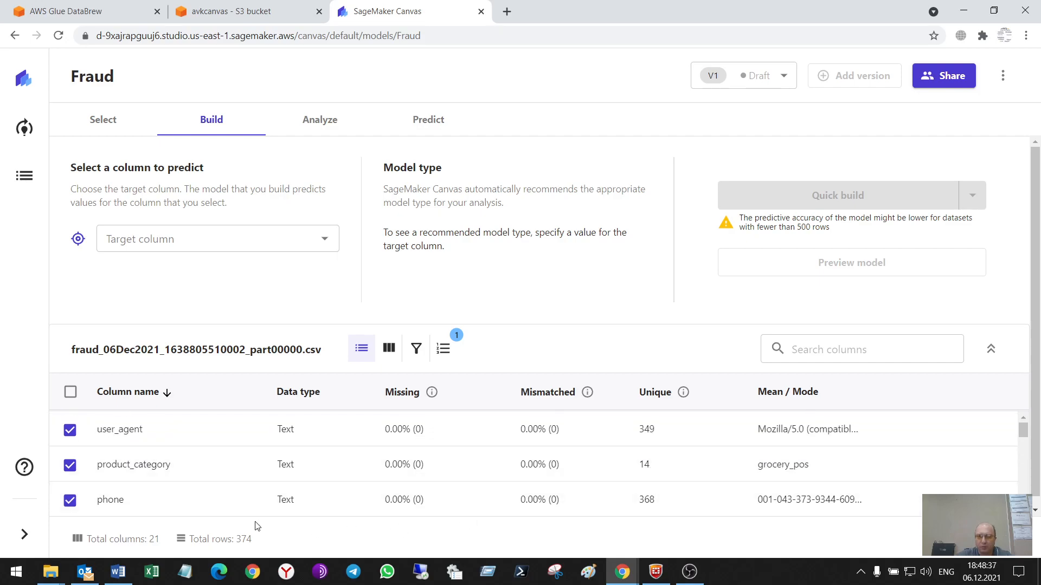
pyautogui.scroll(-5, 748, 472)
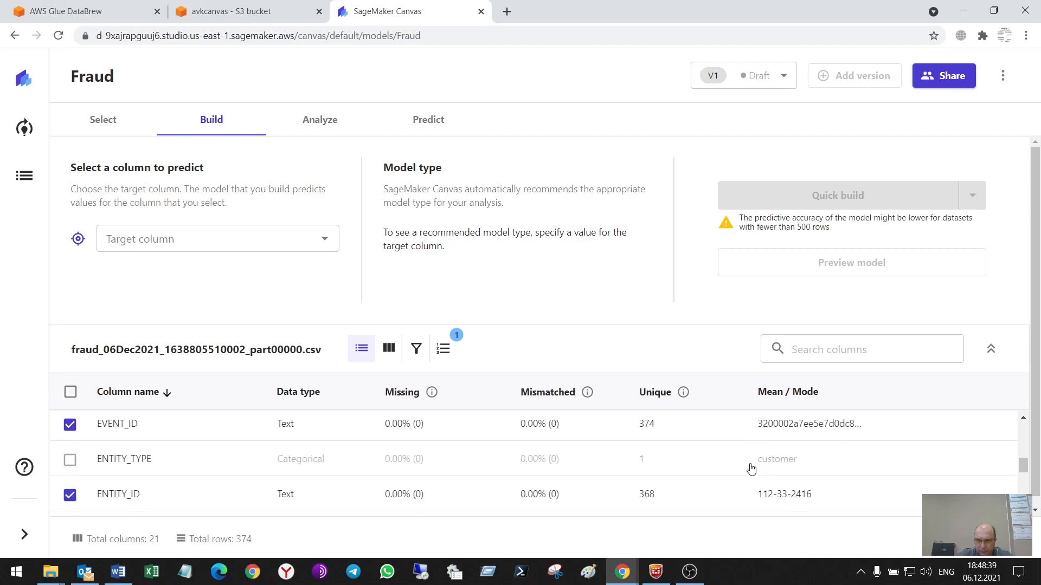
pyautogui.scroll(-3, 782, 450)
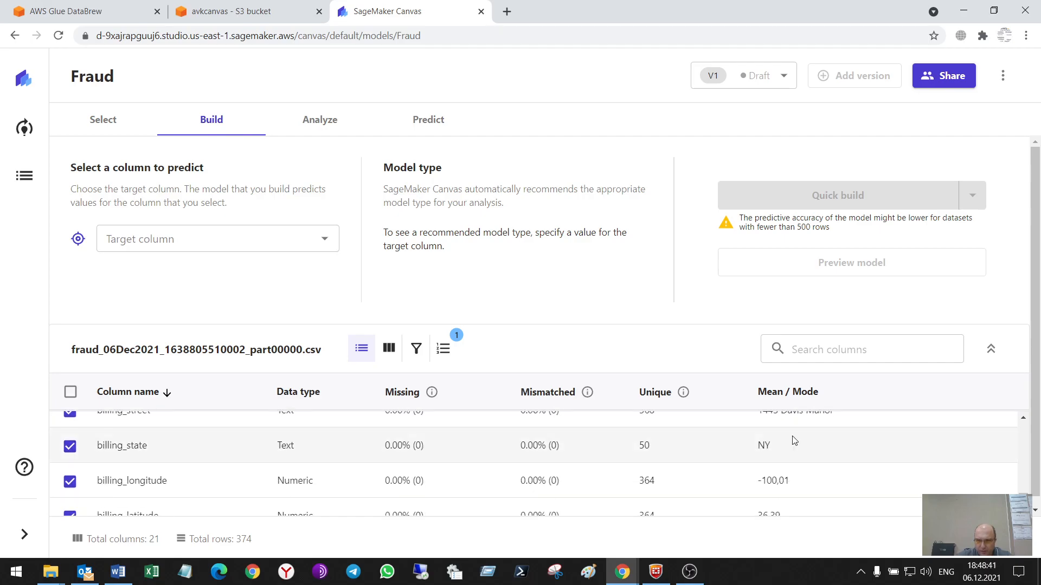
pyautogui.scroll(6, 791, 433)
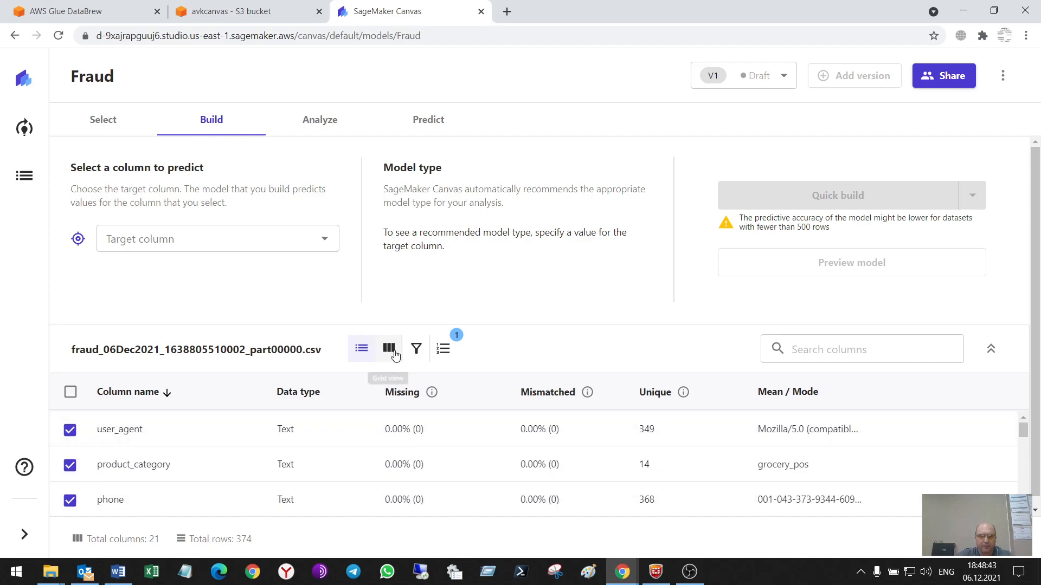
# Examine the column distributions in grid view and the filter options, and return to the column list view
pyautogui.click(393, 352)
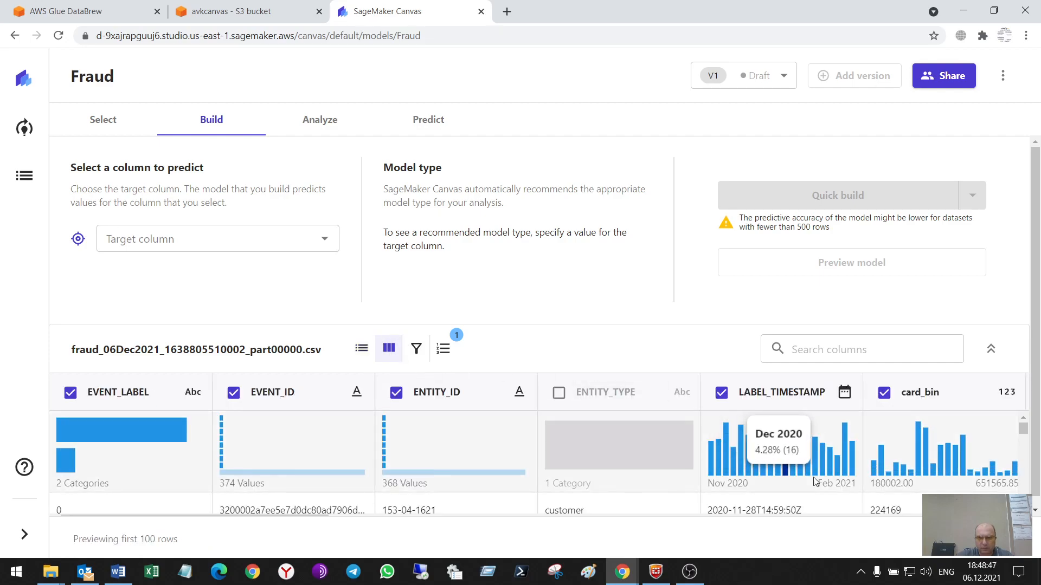
pyautogui.moveTo(806, 474)
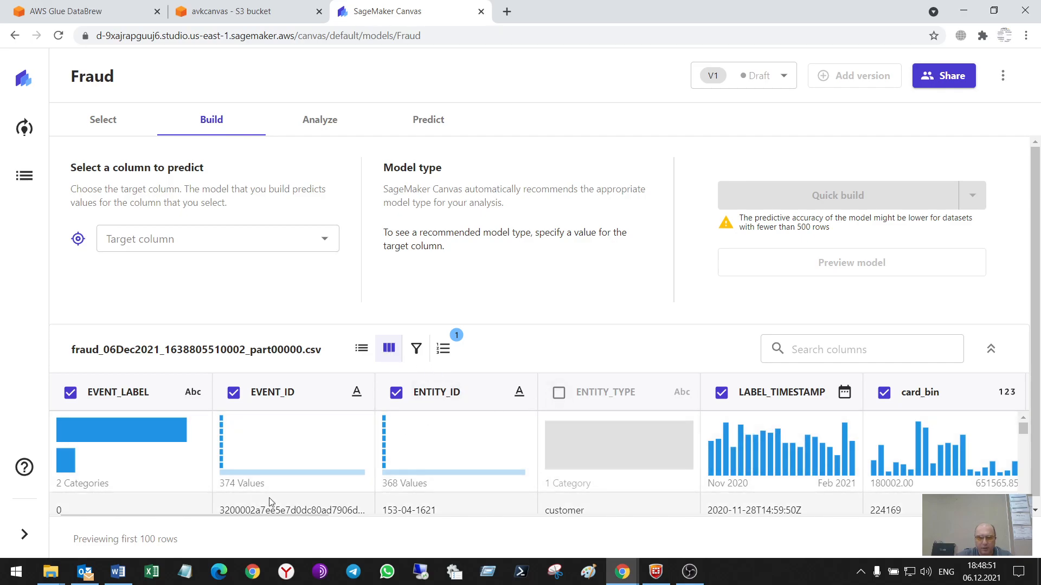
pyautogui.moveTo(274, 519); pyautogui.dragTo(293, 535)
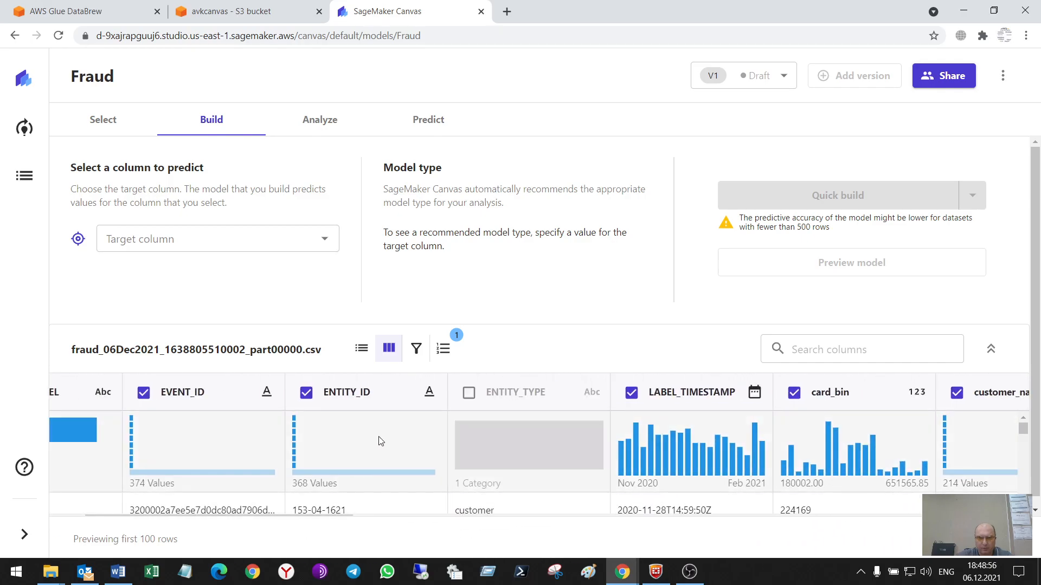
pyautogui.click(417, 348)
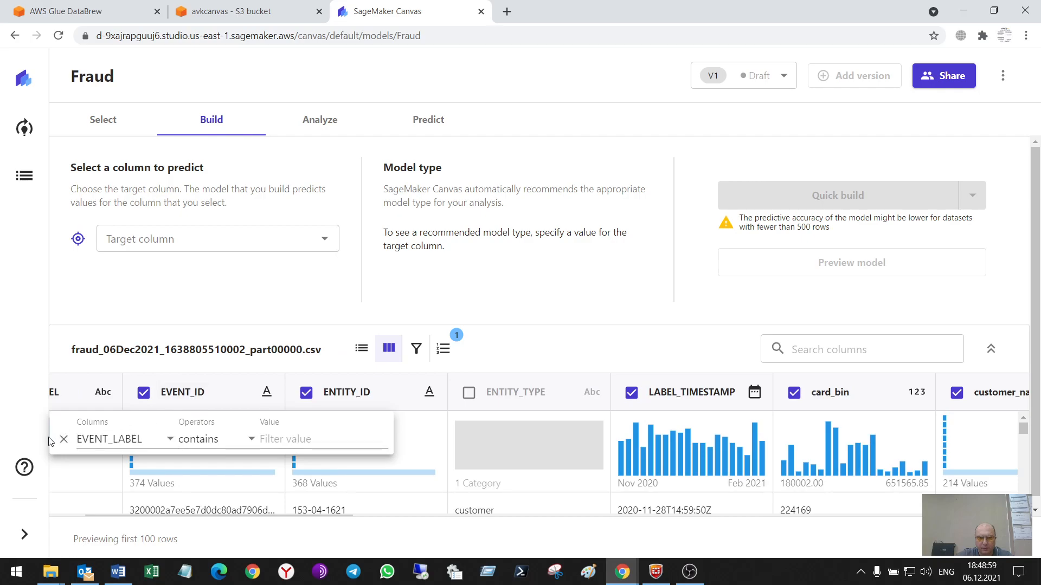
pyautogui.click(363, 362)
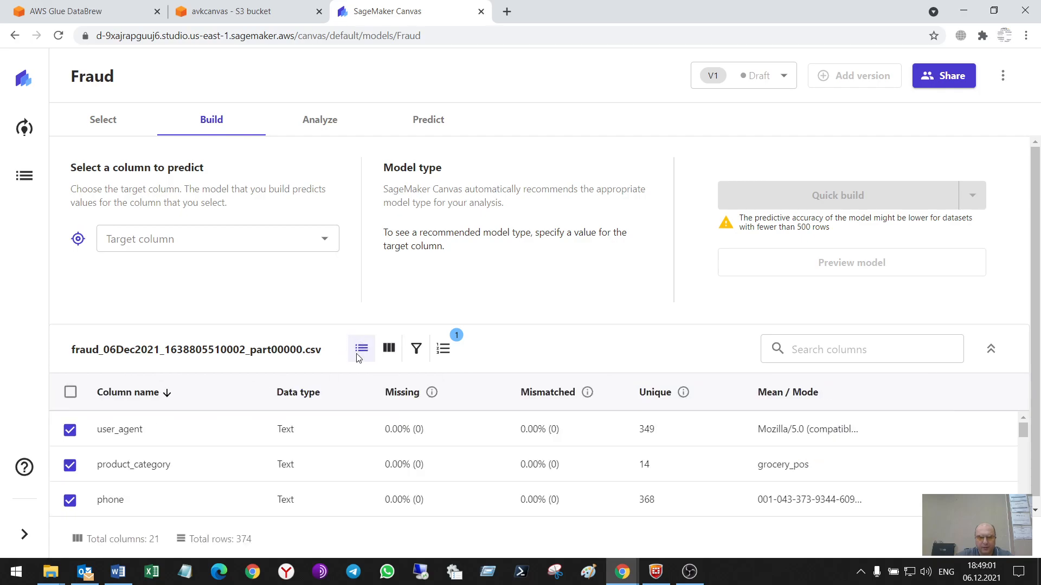
# Set EVENT_LABEL as the target column for the Fraud model and check the distribution of its values
pyautogui.click(171, 241)
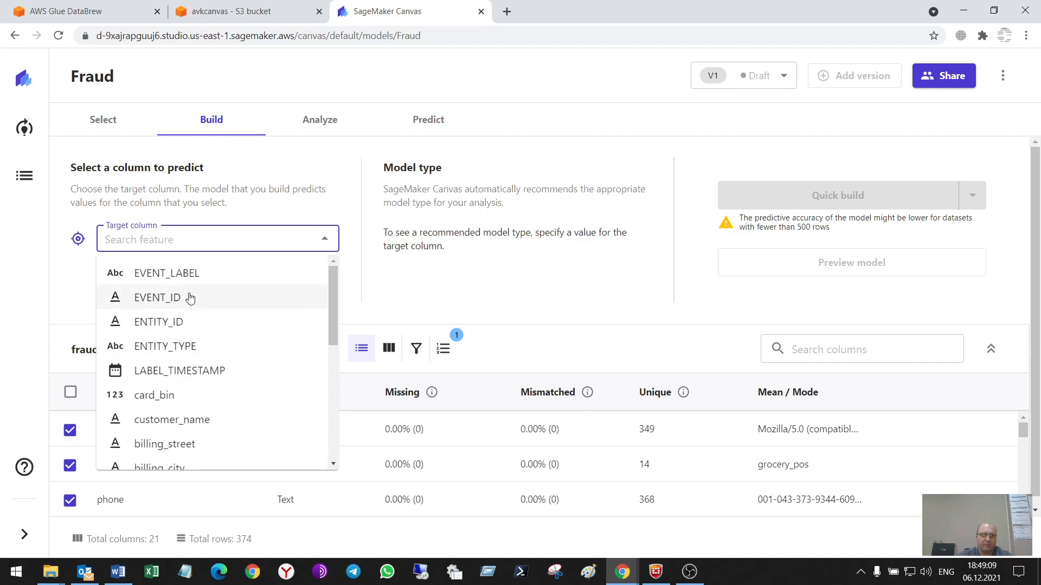
pyautogui.click(187, 272)
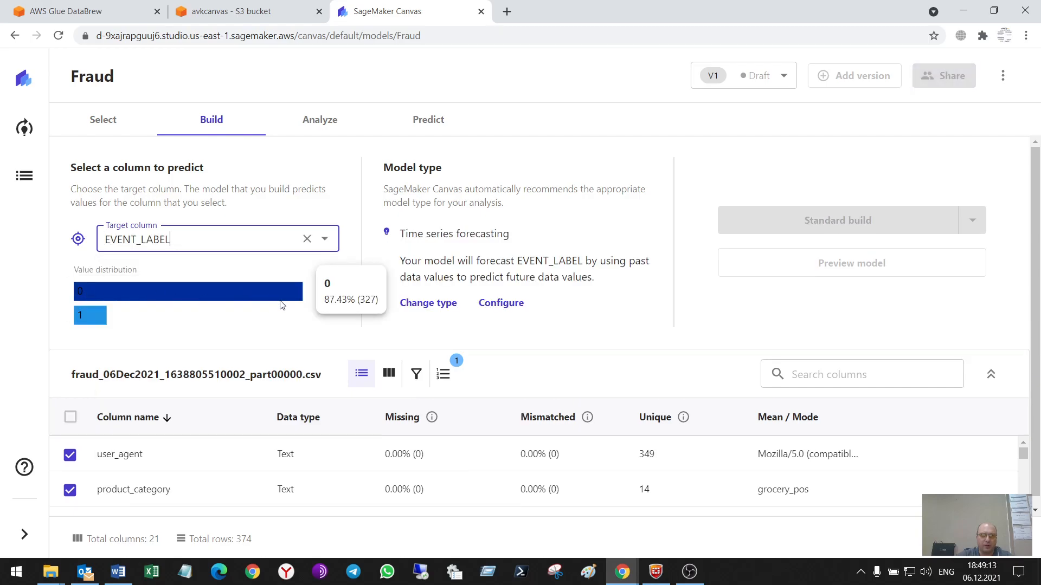
pyautogui.moveTo(288, 296)
pyautogui.moveTo(96, 320)
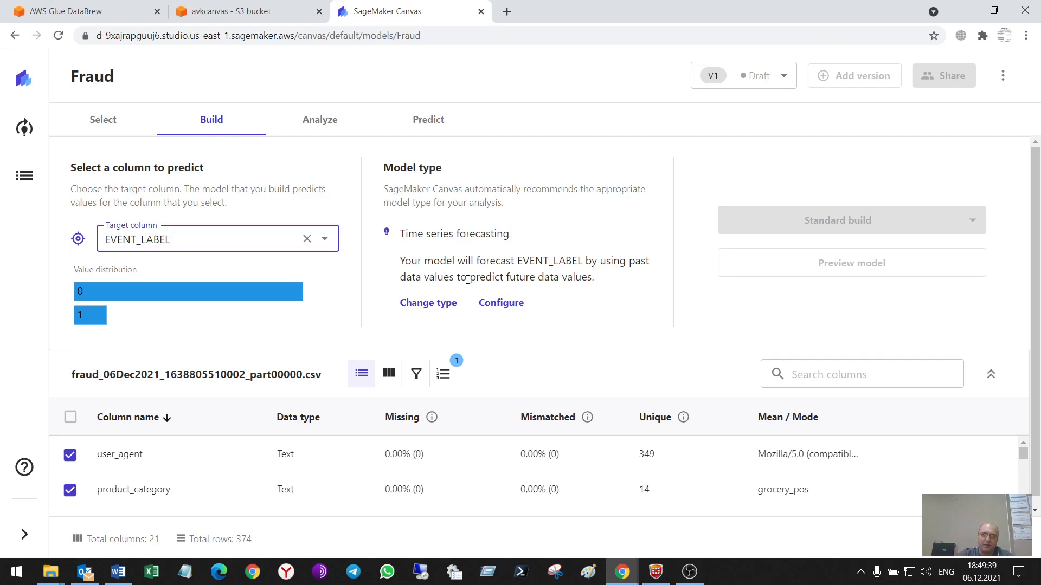
# Compare the available model types and change the Fraud model's type to 2 category model
pyautogui.click(442, 306)
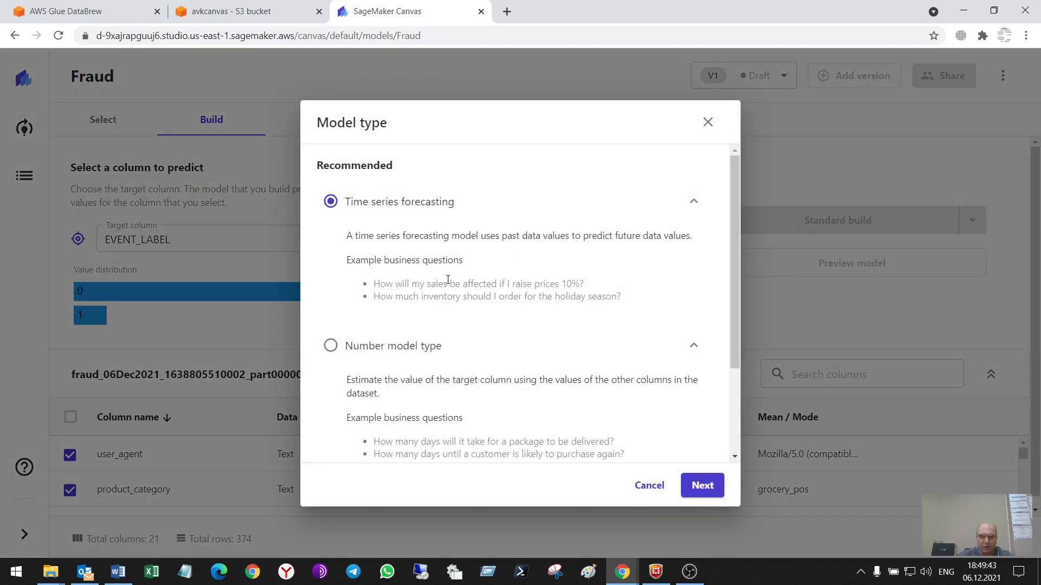
pyautogui.click(358, 345)
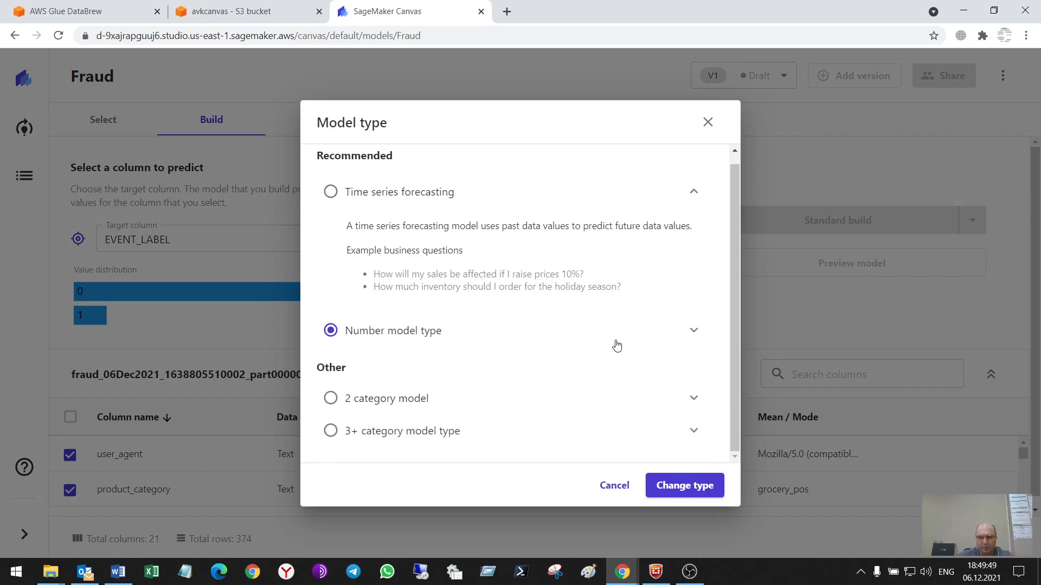
pyautogui.click(331, 399)
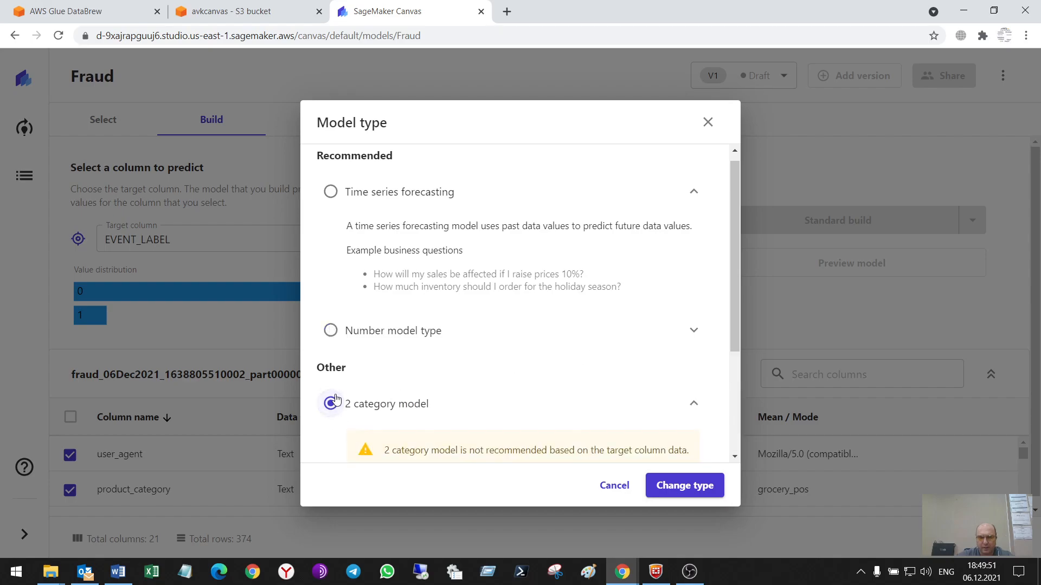
pyautogui.scroll(-3, 522, 369)
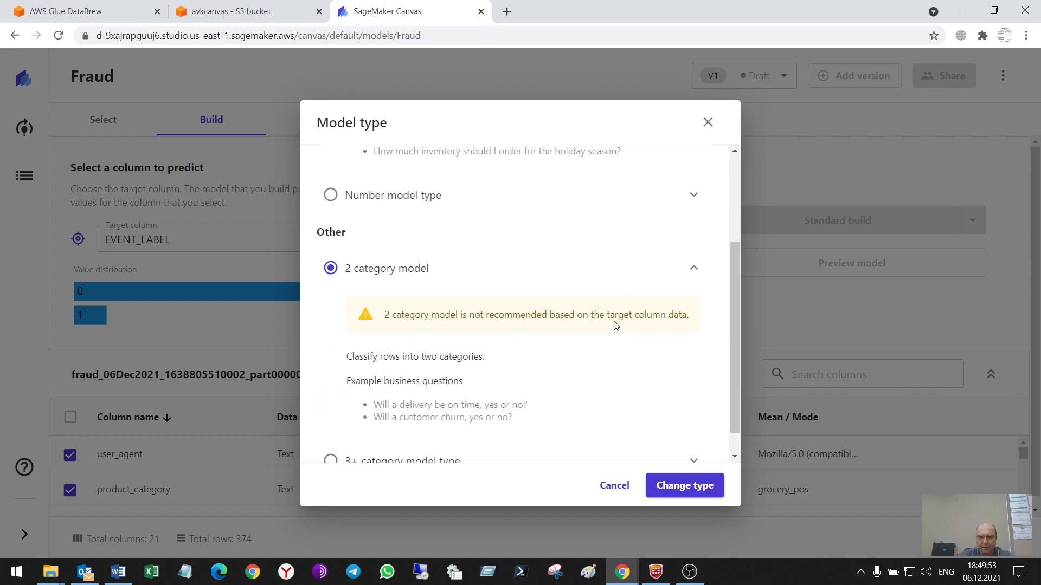
pyautogui.scroll(2, 454, 338)
pyautogui.click(332, 269)
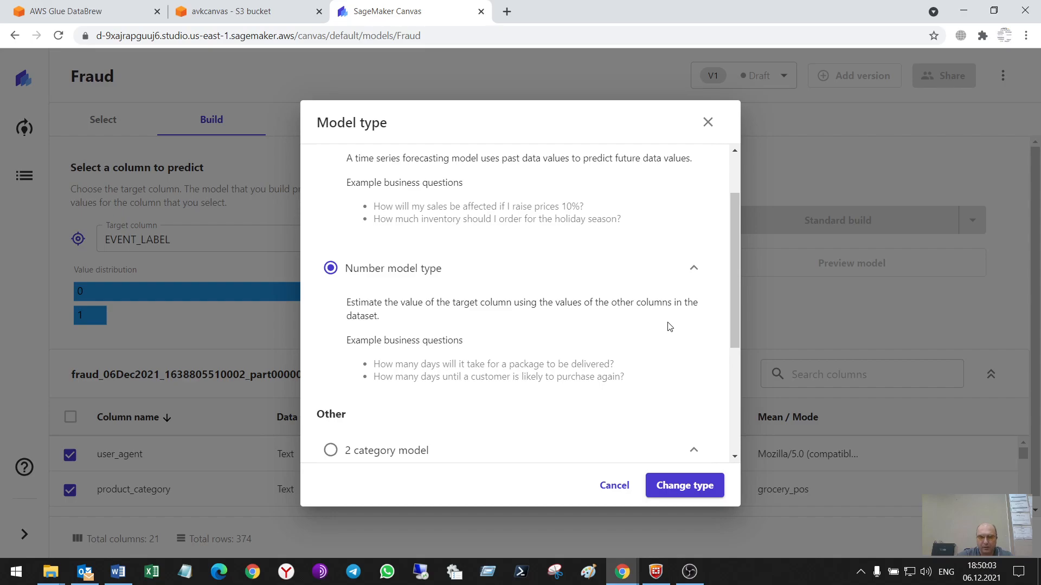
pyautogui.scroll(2, 670, 327)
pyautogui.scroll(-4, 670, 327)
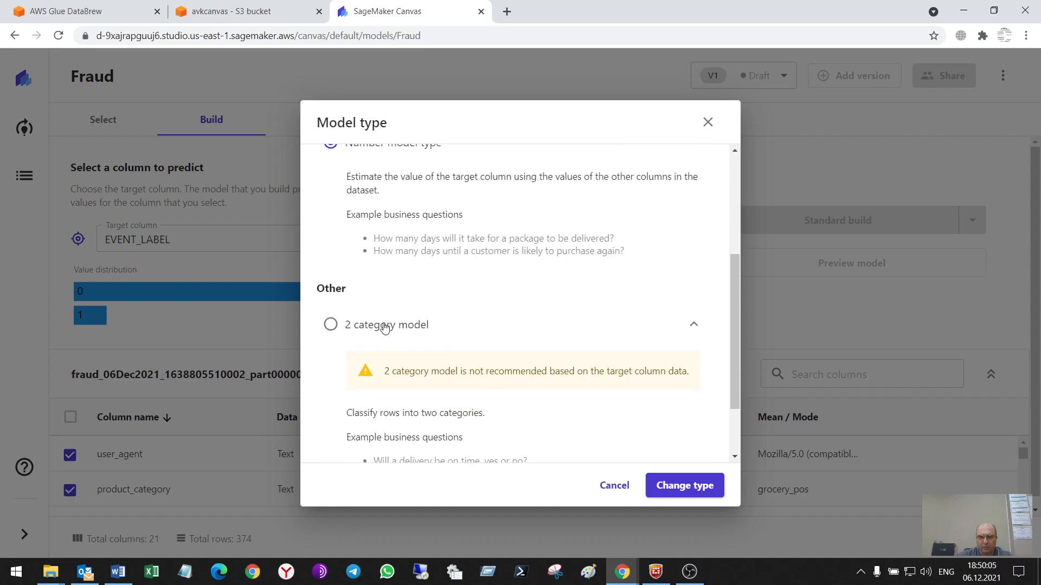
pyautogui.click(331, 325)
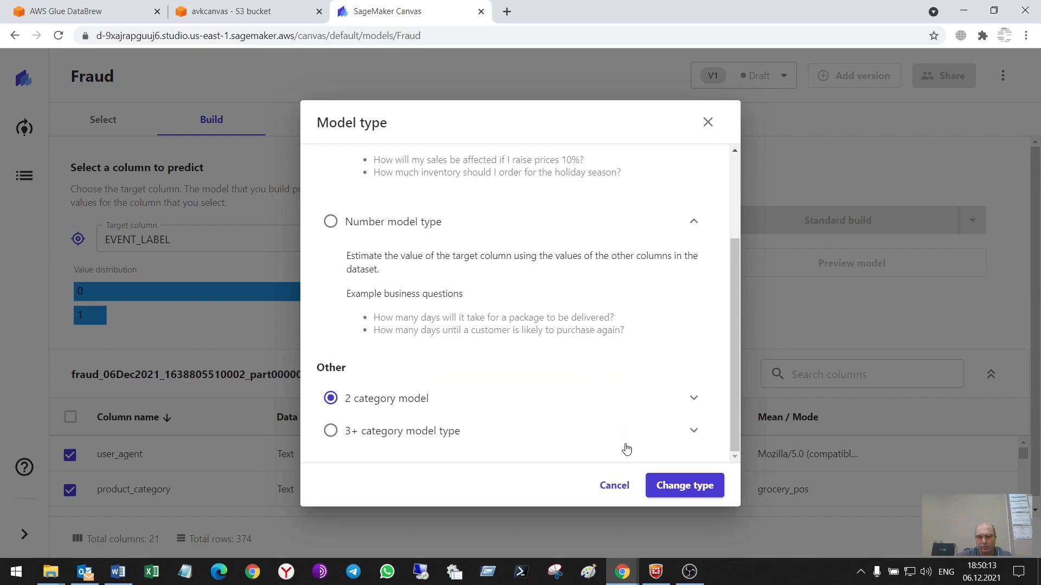
pyautogui.click(682, 491)
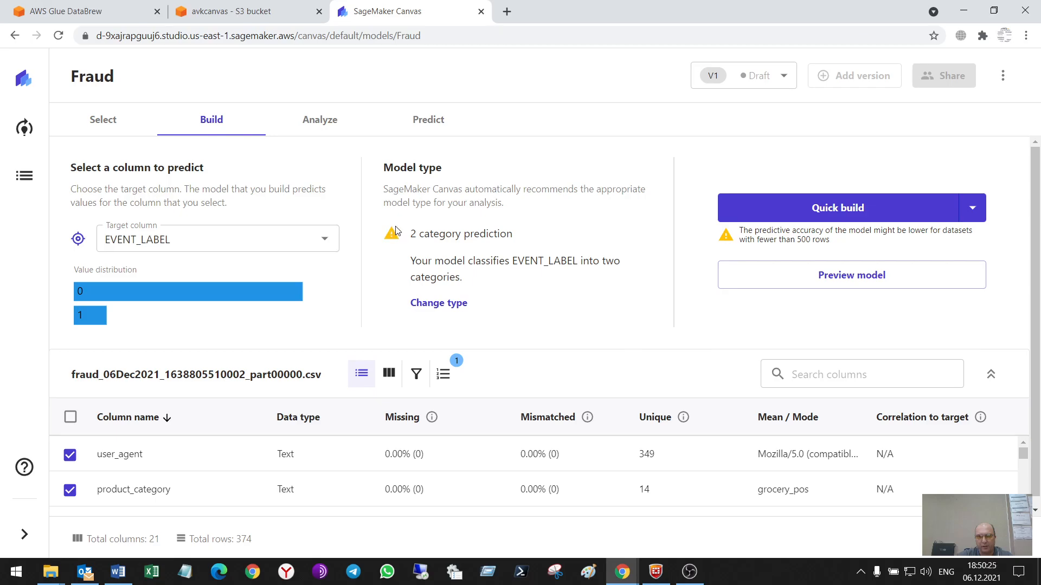
# Generate a preview analysis of the model, review its estimated accuracy, and cancel the feature importance generation
pyautogui.click(878, 278)
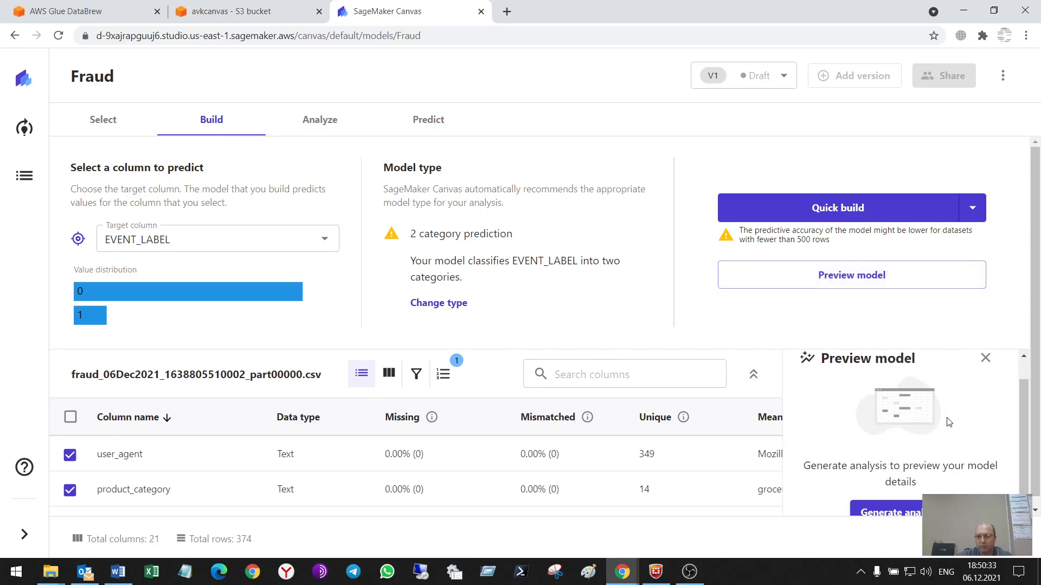
pyautogui.scroll(-1, 949, 423)
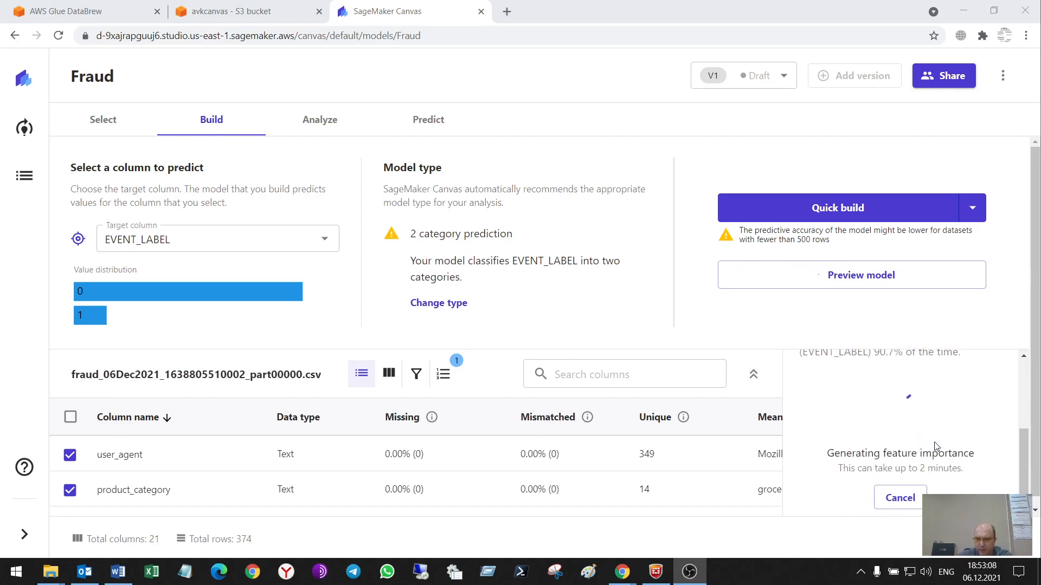
pyautogui.scroll(-3, 933, 448)
pyautogui.scroll(1, 948, 467)
pyautogui.scroll(1, 840, 464)
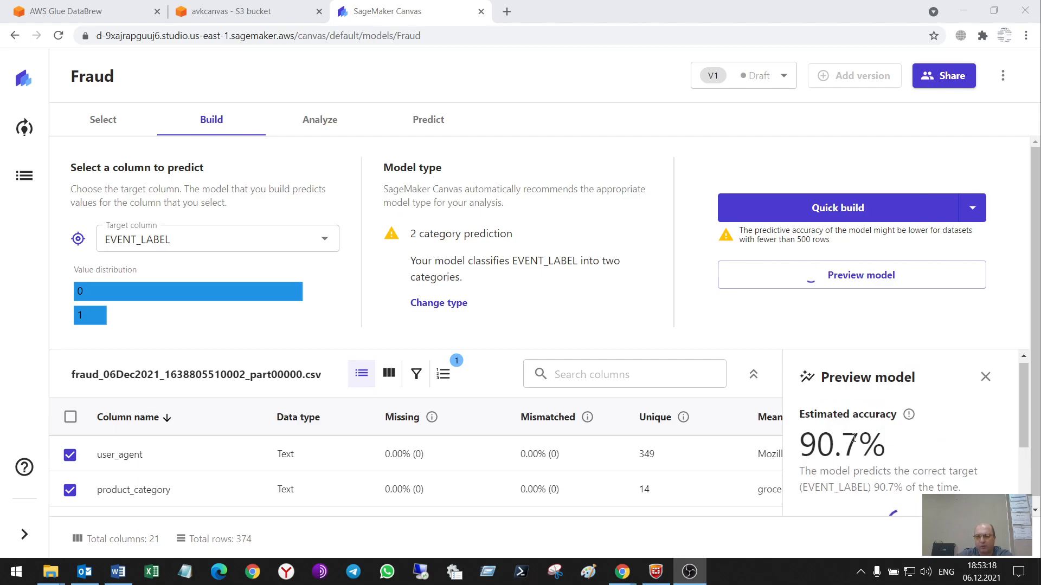
pyautogui.moveTo(94, 291)
pyautogui.scroll(-3, 871, 437)
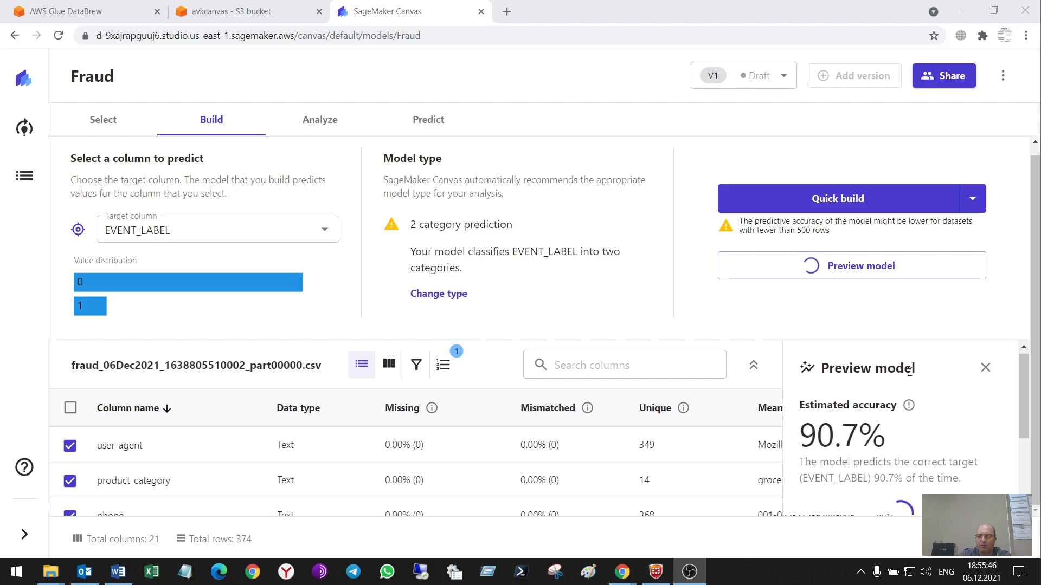
pyautogui.scroll(-3, 918, 414)
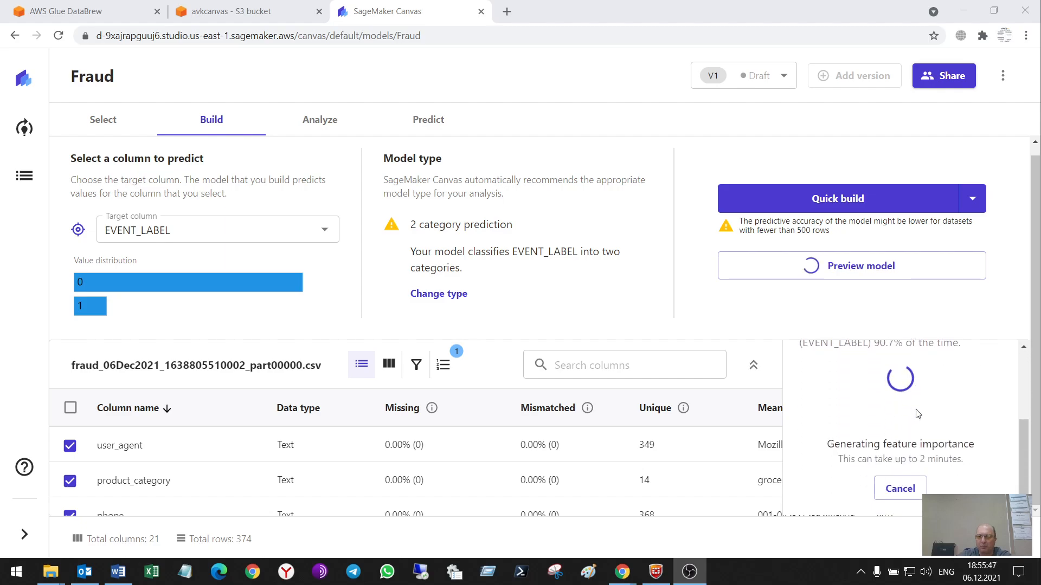
pyautogui.click(904, 488)
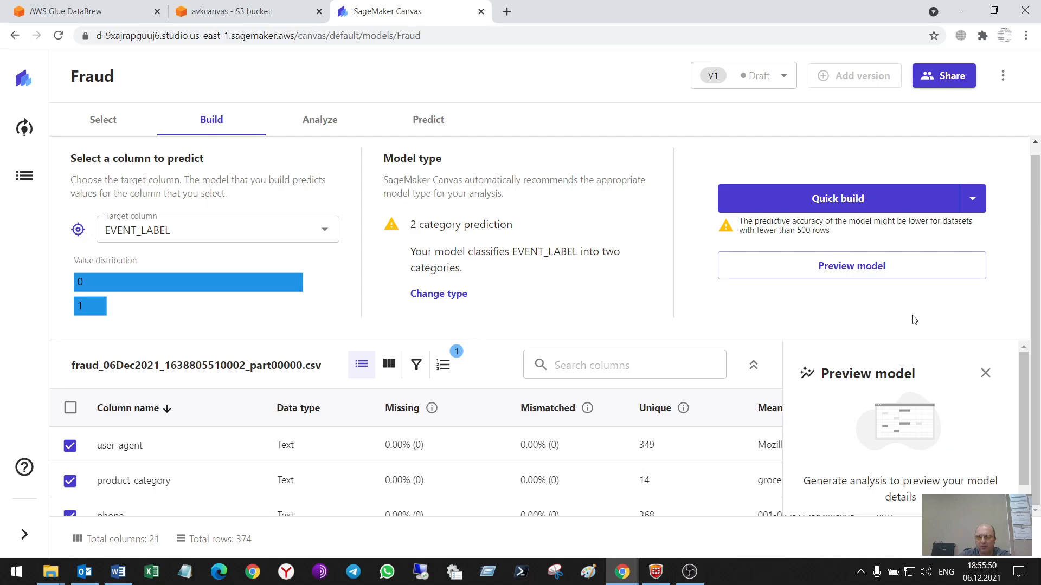
# Start a quick build of the Fraud model and check its build status and expected build time
pyautogui.click(864, 197)
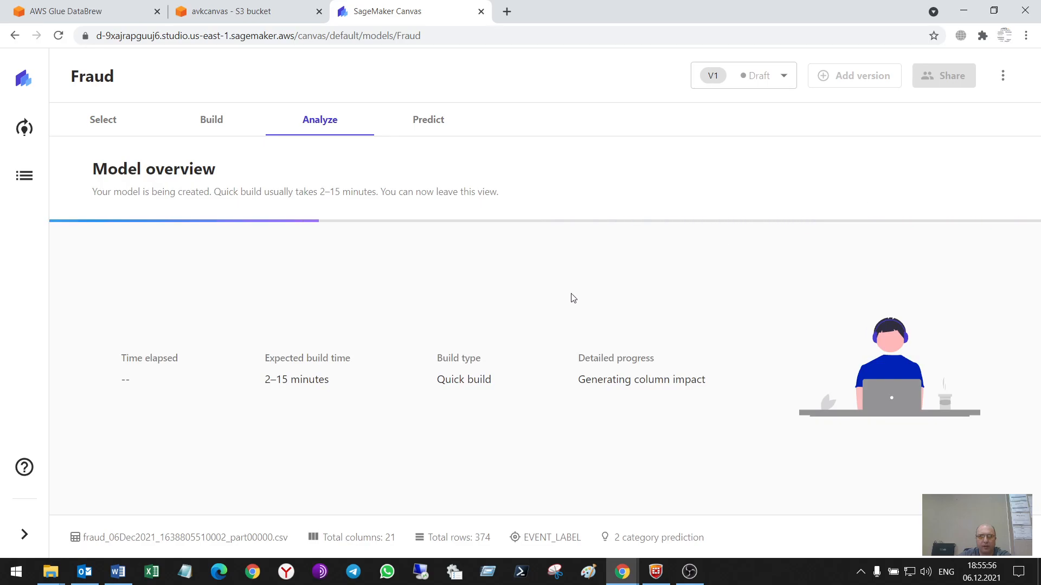
pyautogui.click(207, 118)
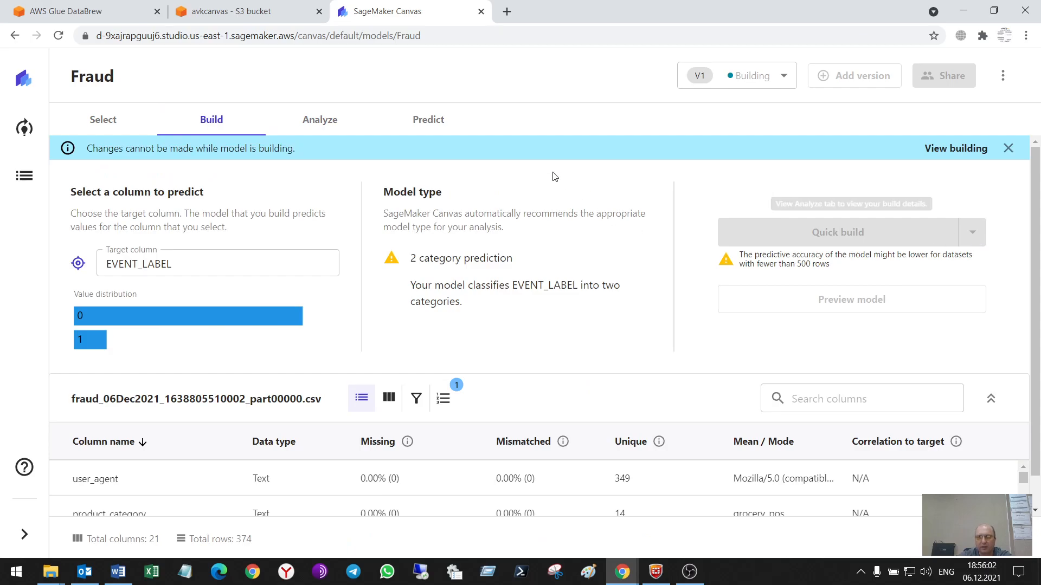
pyautogui.click(318, 122)
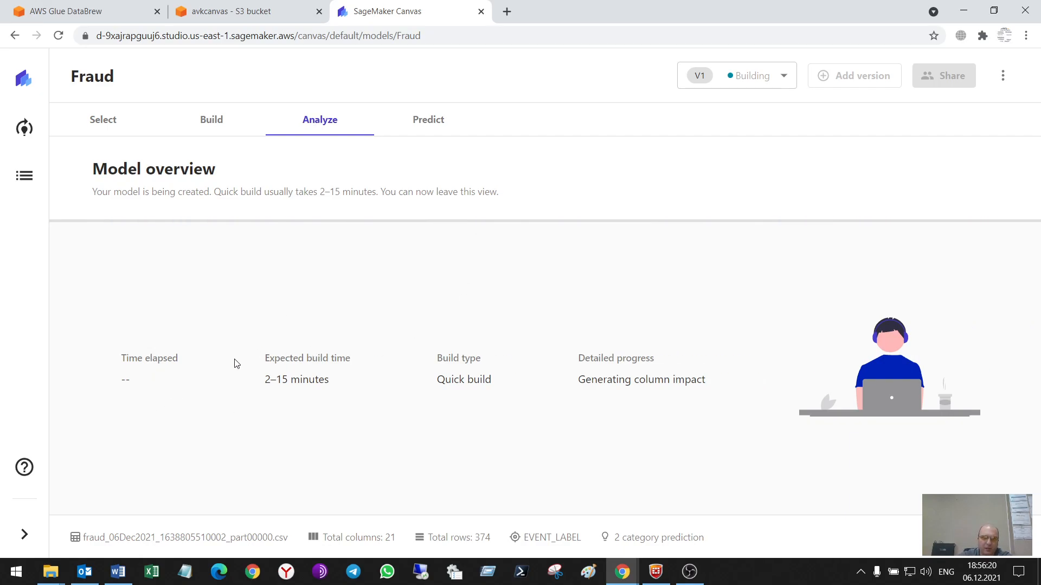
pyautogui.moveTo(298, 380)
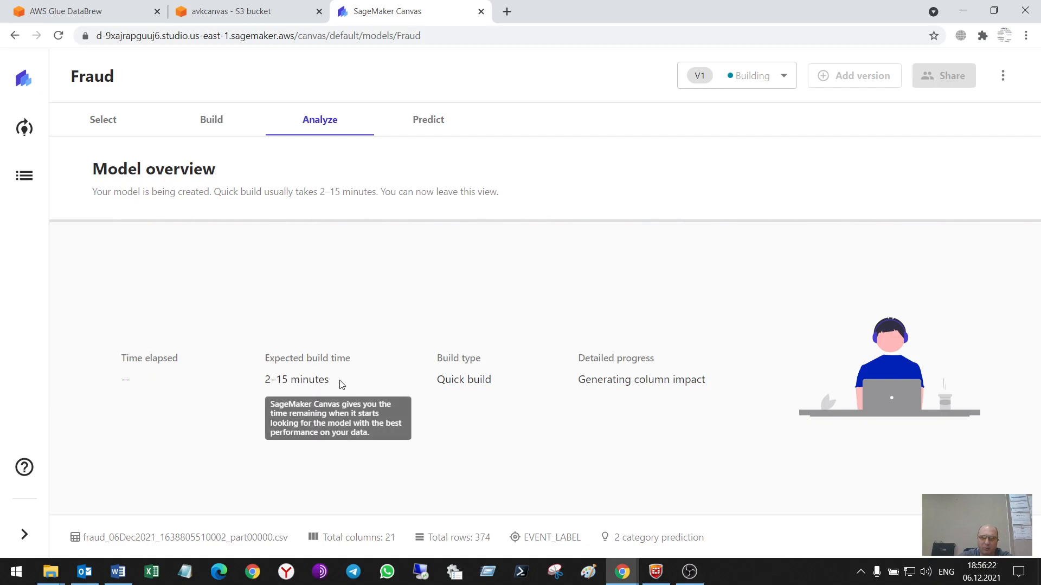
# Review the target column, model type and dataset columns of the model being built, and return to the build progress
pyautogui.click(212, 125)
pyautogui.click(322, 126)
pyautogui.click(209, 132)
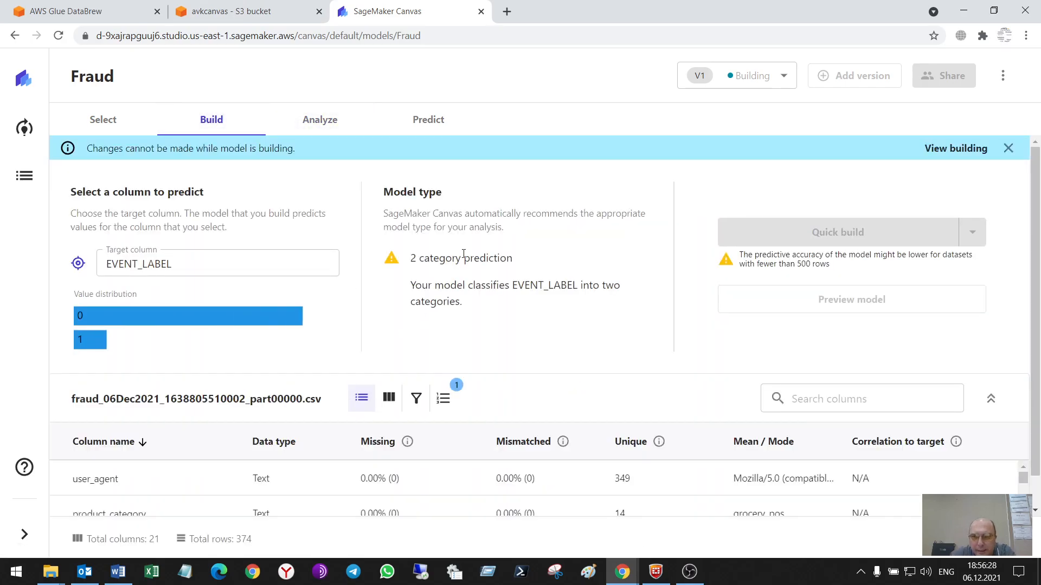
pyautogui.scroll(-1, 463, 255)
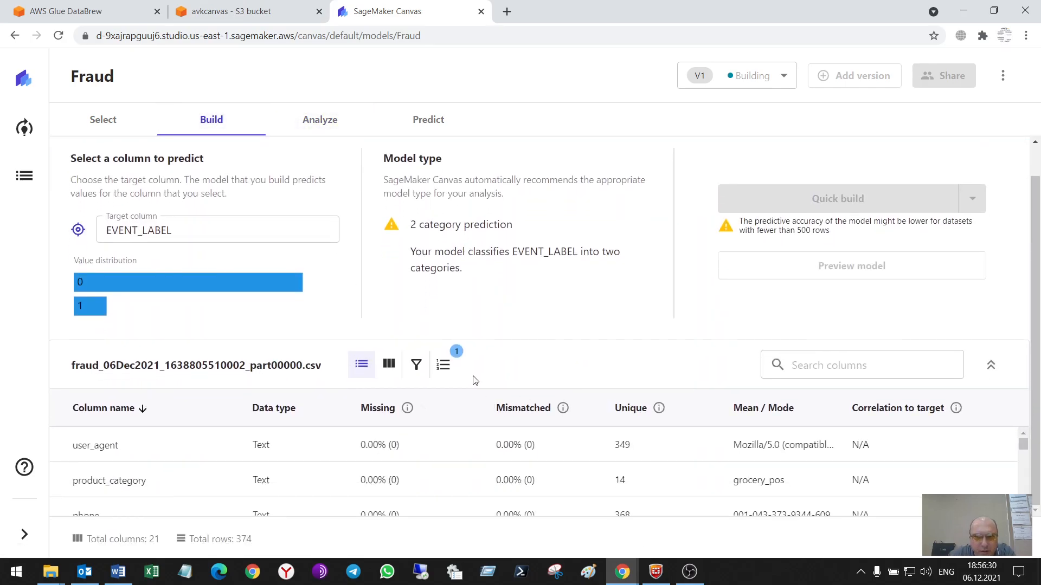
pyautogui.scroll(1, 524, 280)
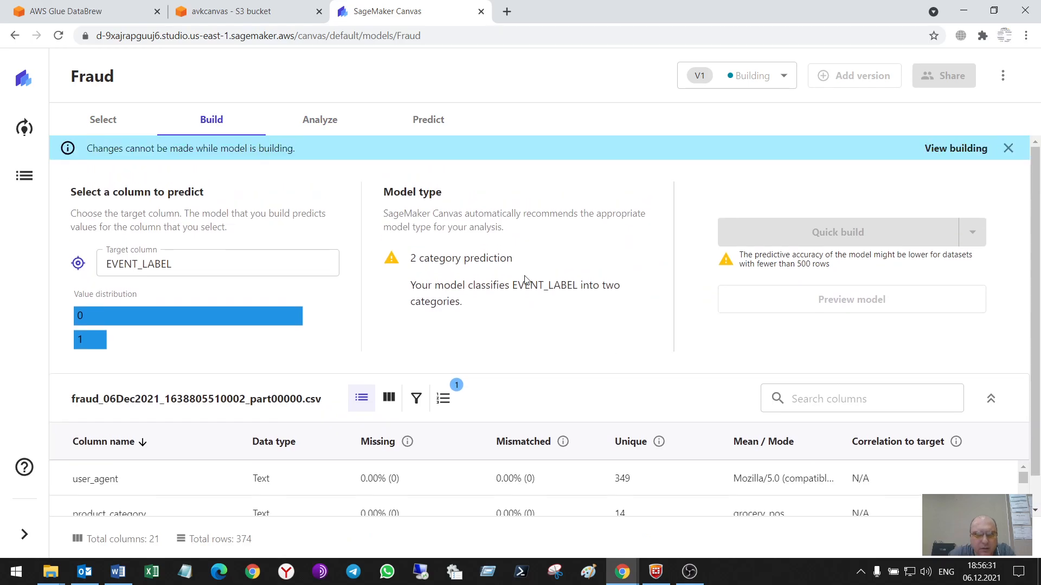
pyautogui.click(334, 131)
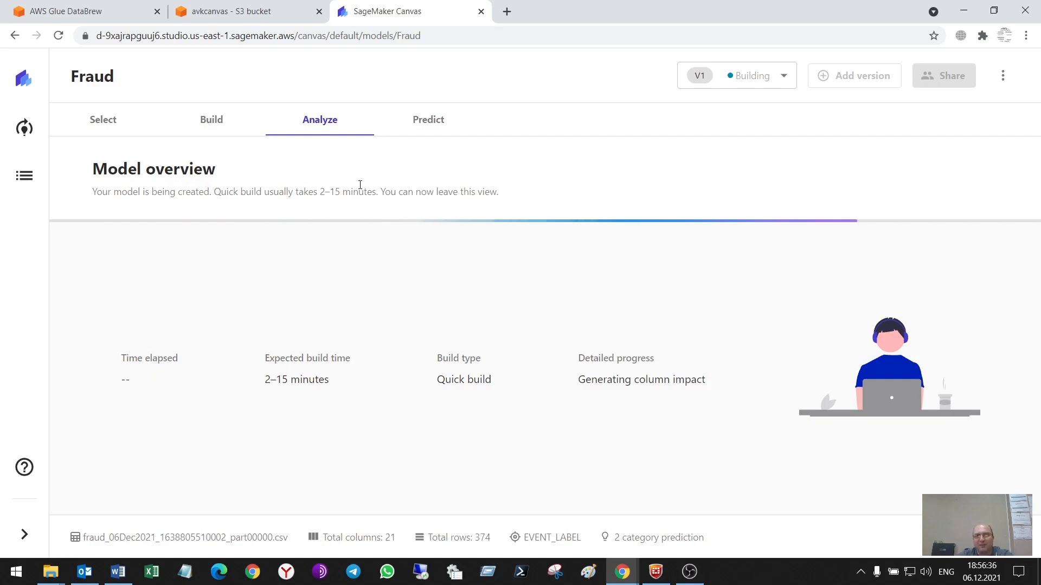
# Switch to AWS Glue DataBrew and close the fraud-recipe details
pyautogui.click(81, 12)
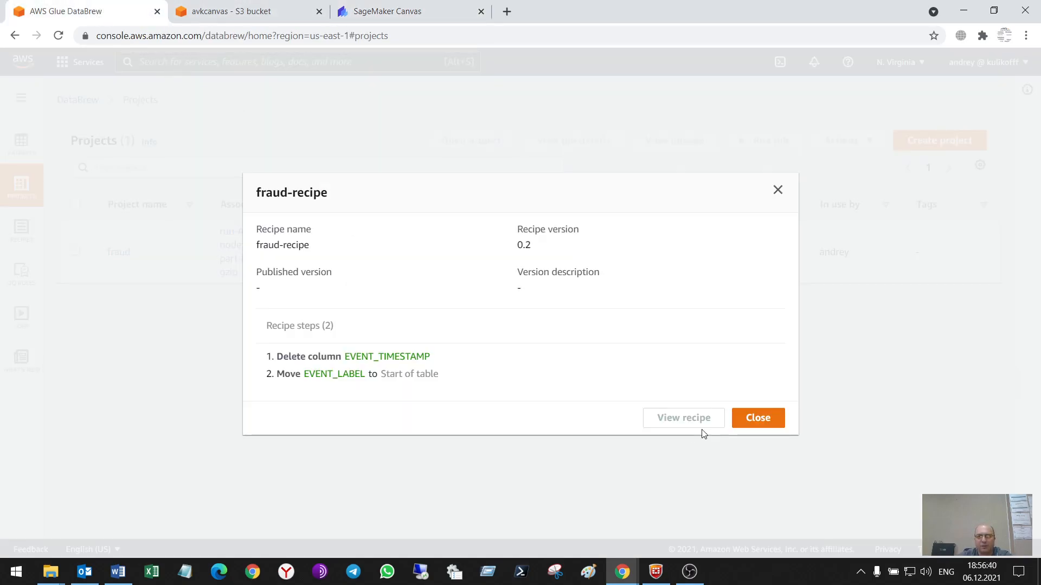
pyautogui.click(745, 422)
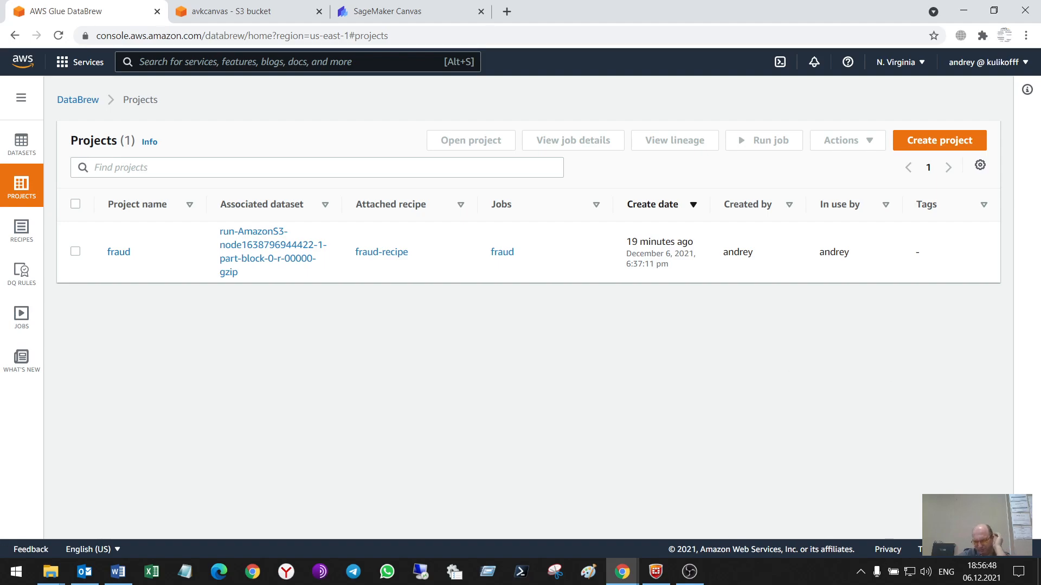
pyautogui.hotkey('alt', 'Tab')
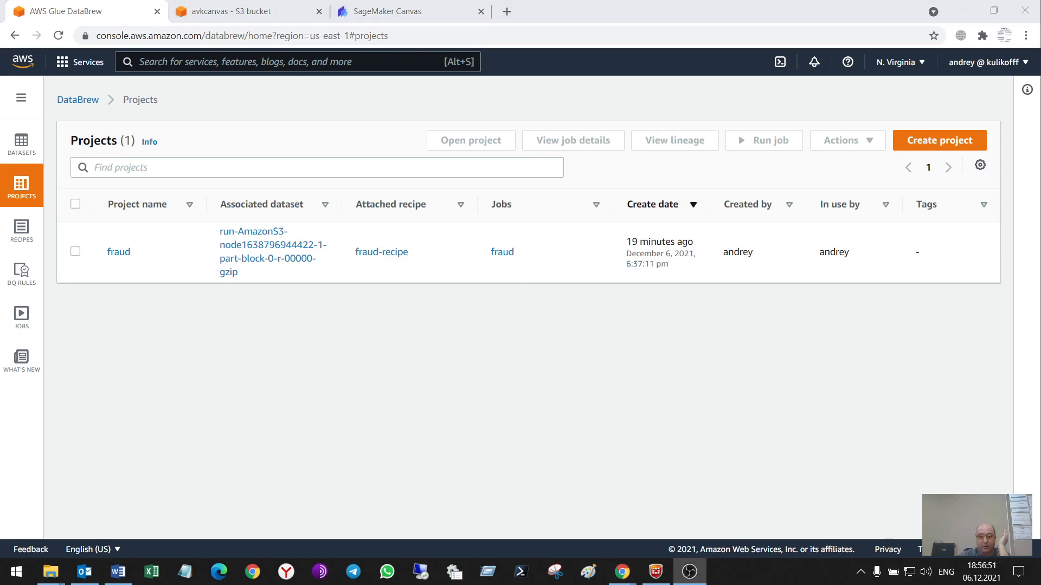
# Switch back to SageMaker Canvas and examine the built model's accuracy and the impact of its columns on the prediction
pyautogui.click(418, 12)
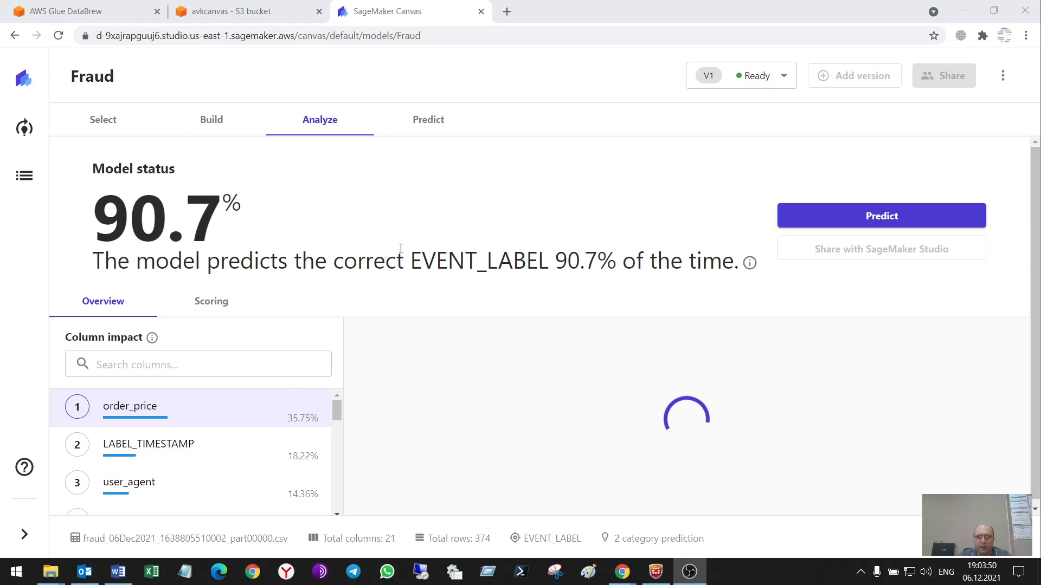
pyautogui.click(87, 210)
pyautogui.moveTo(91, 212); pyautogui.dragTo(205, 214)
pyautogui.click(403, 262)
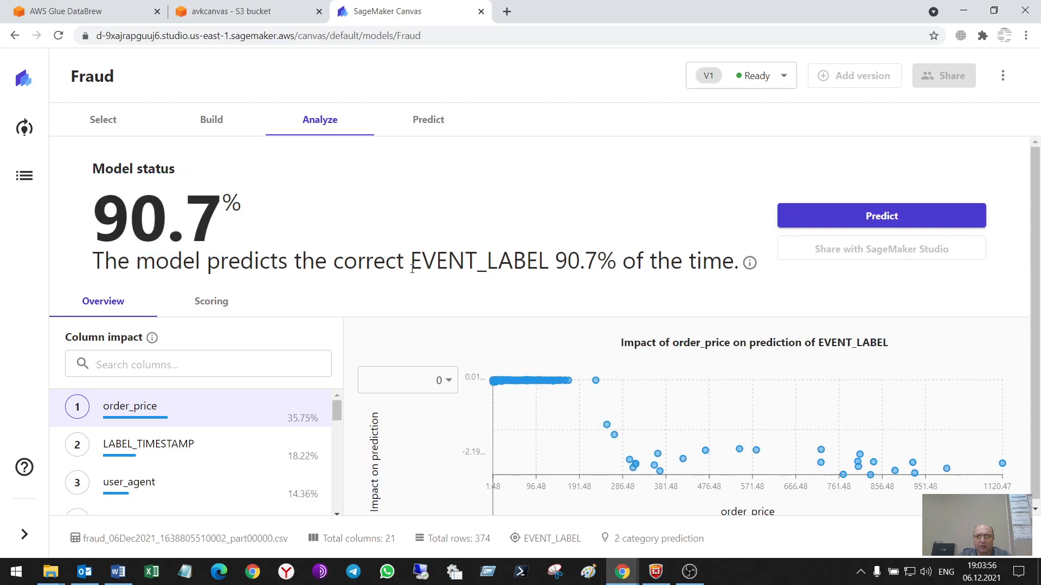
pyautogui.scroll(-1, 510, 308)
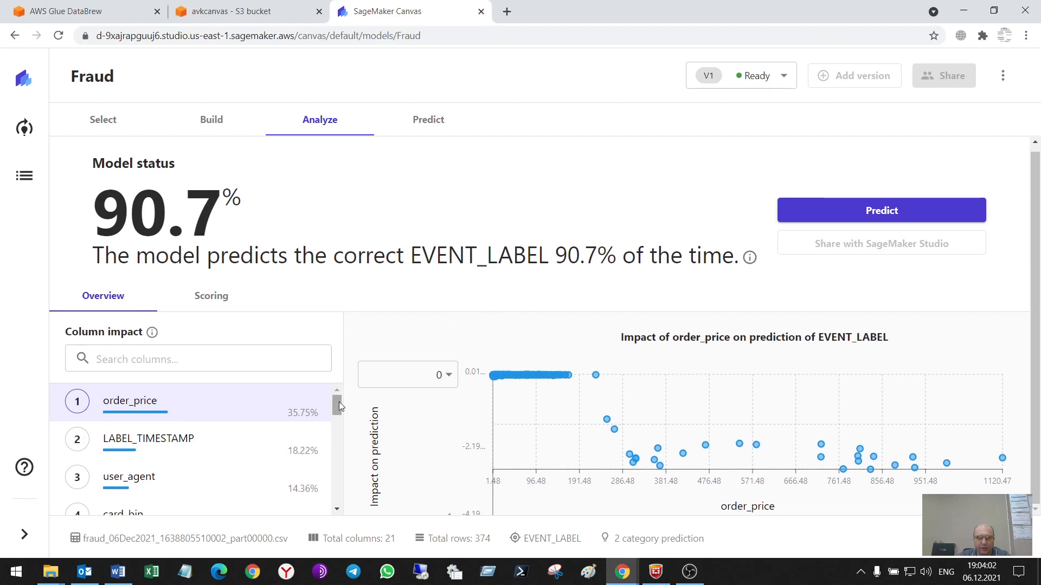
# Examine the Fraud model's scoring chart of correct and incorrect predictions and its accuracy insights
pyautogui.click(231, 306)
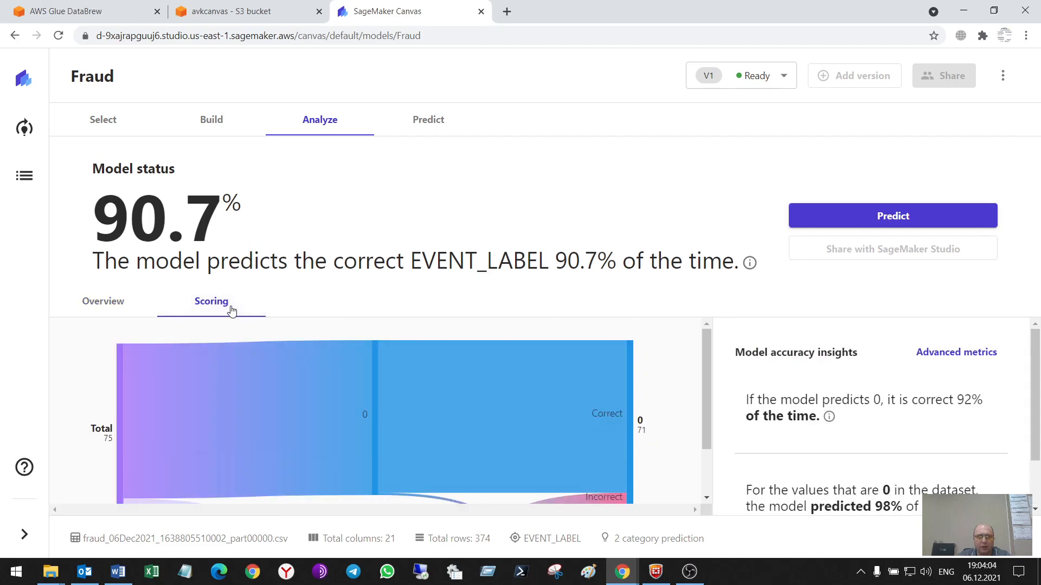
pyautogui.scroll(-2, 639, 403)
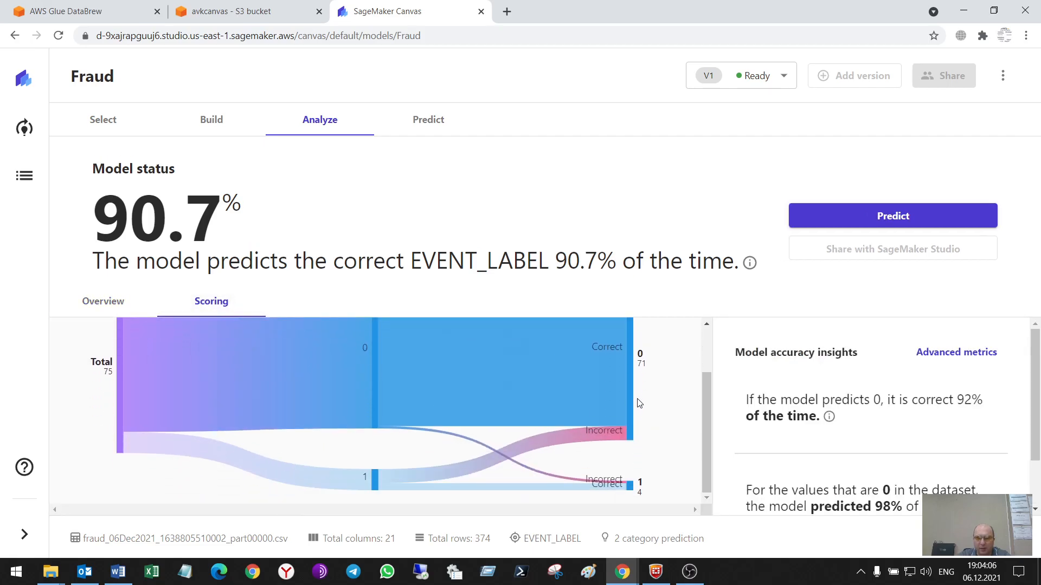
pyautogui.scroll(-1, 864, 408)
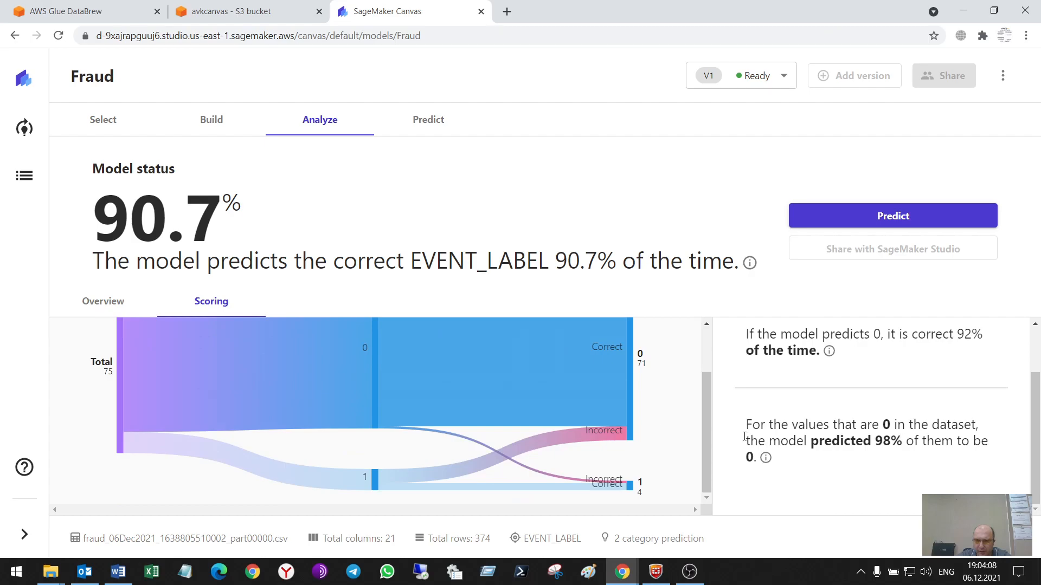
pyautogui.moveTo(537, 414)
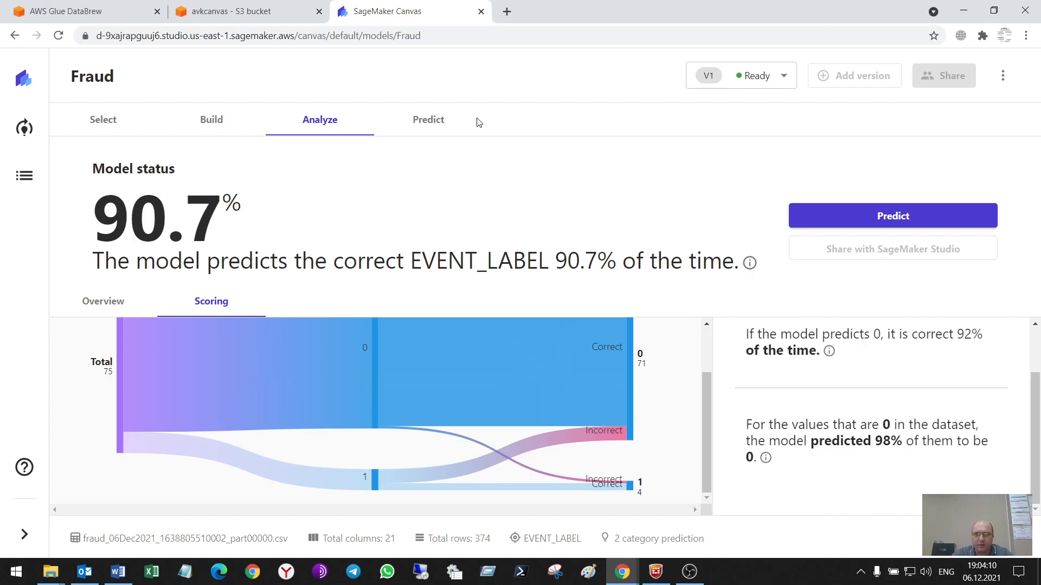
# Recheck the Fraud model's target column and model type, and examine its scoring chart of correct and incorrect predictions again
pyautogui.click(213, 121)
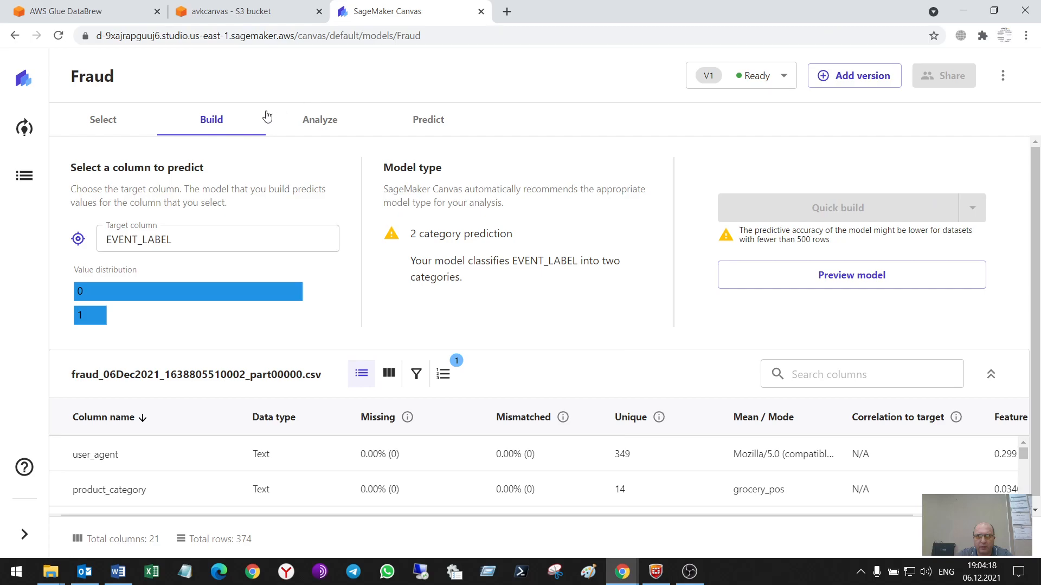
pyautogui.click(109, 122)
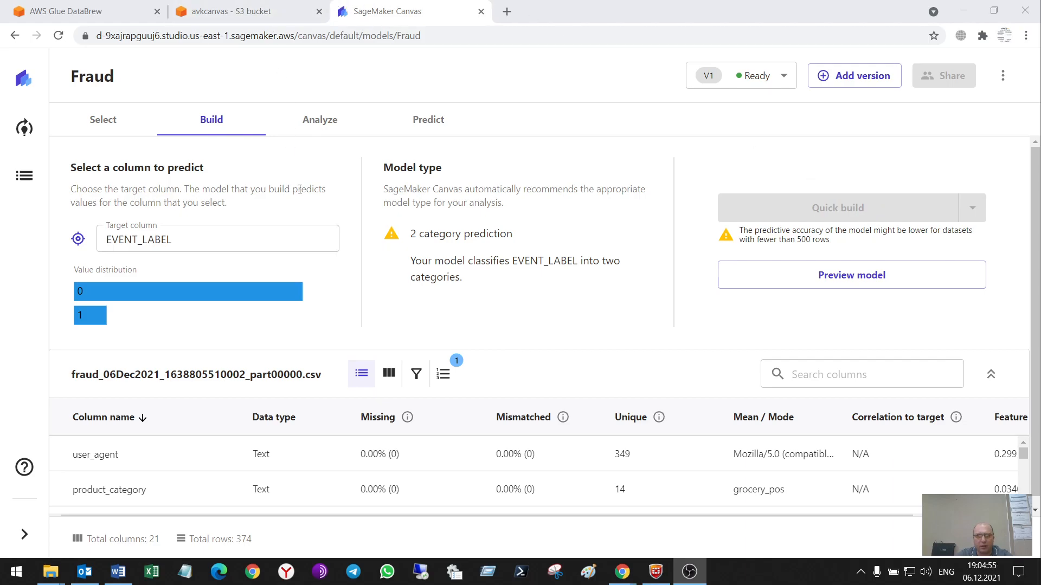
pyautogui.click(320, 127)
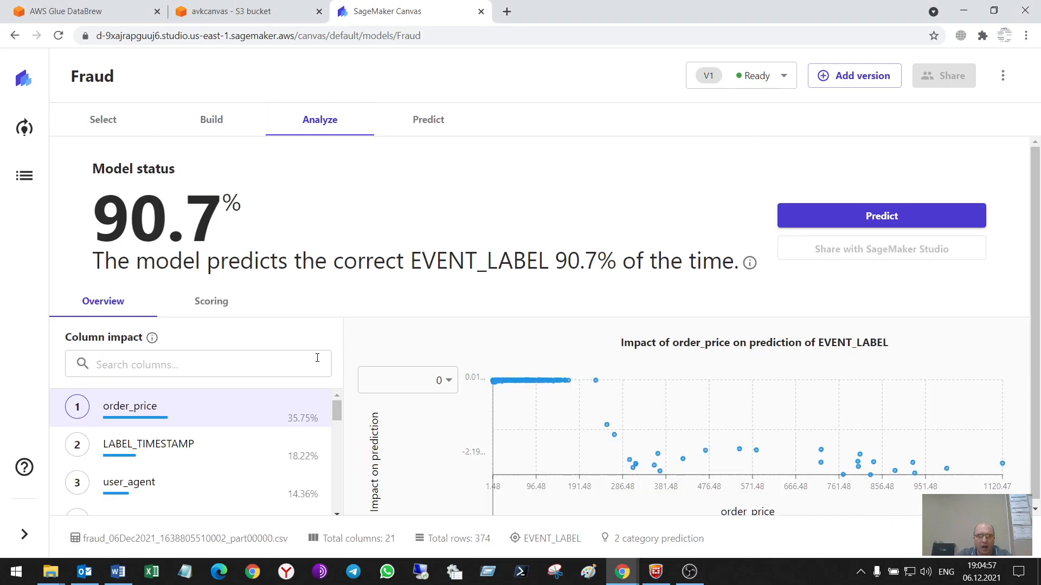
pyautogui.click(217, 308)
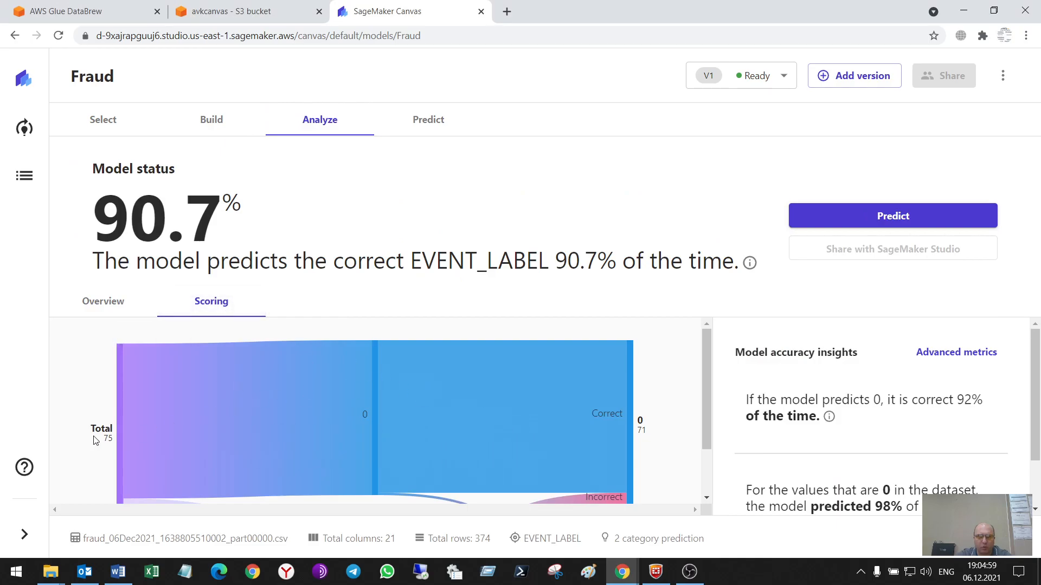
pyautogui.scroll(-1, 79, 394)
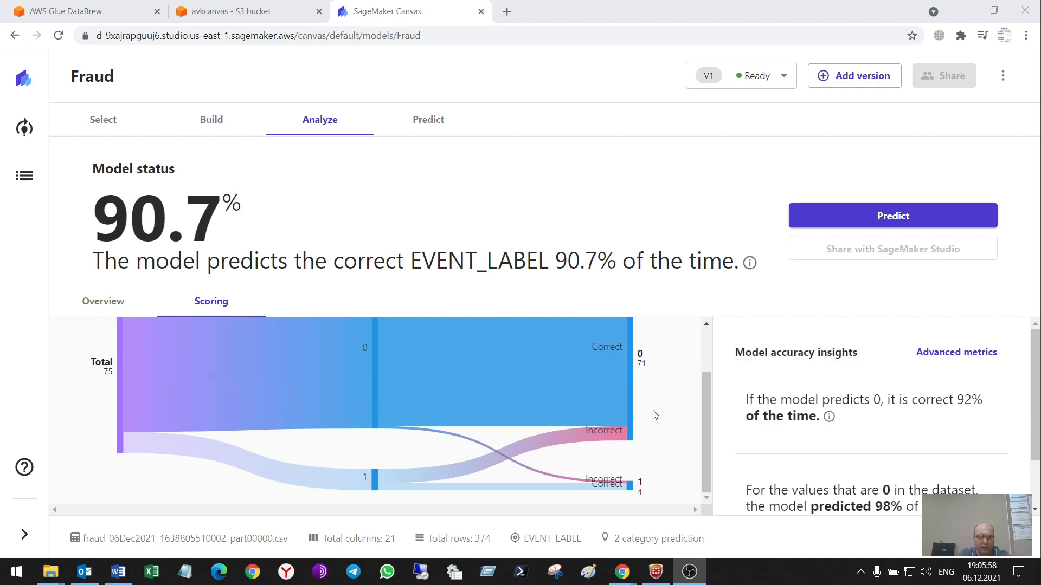
pyautogui.scroll(1, 655, 415)
pyautogui.scroll(-1, 654, 415)
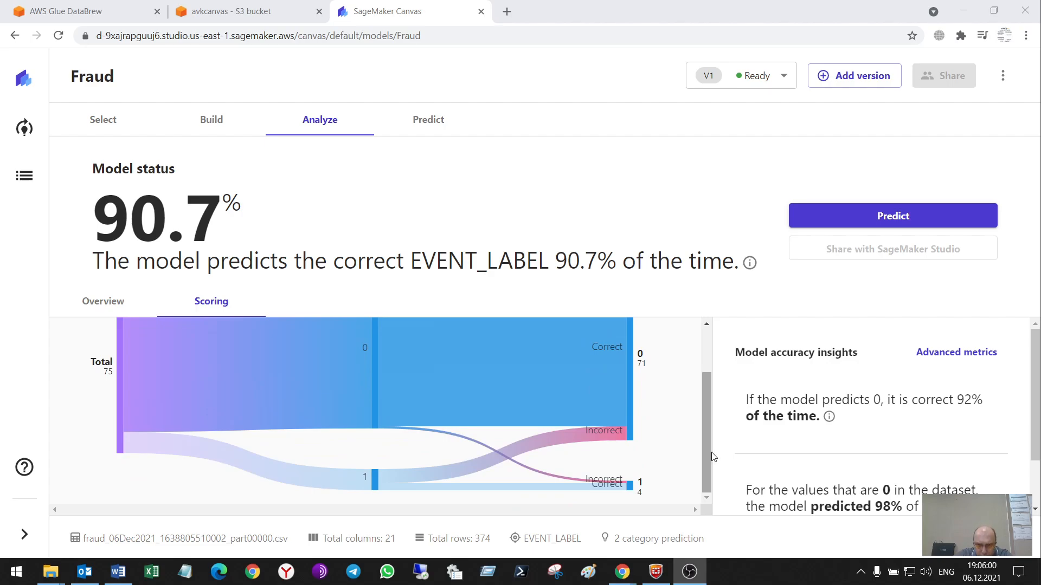
pyautogui.scroll(1, 707, 456)
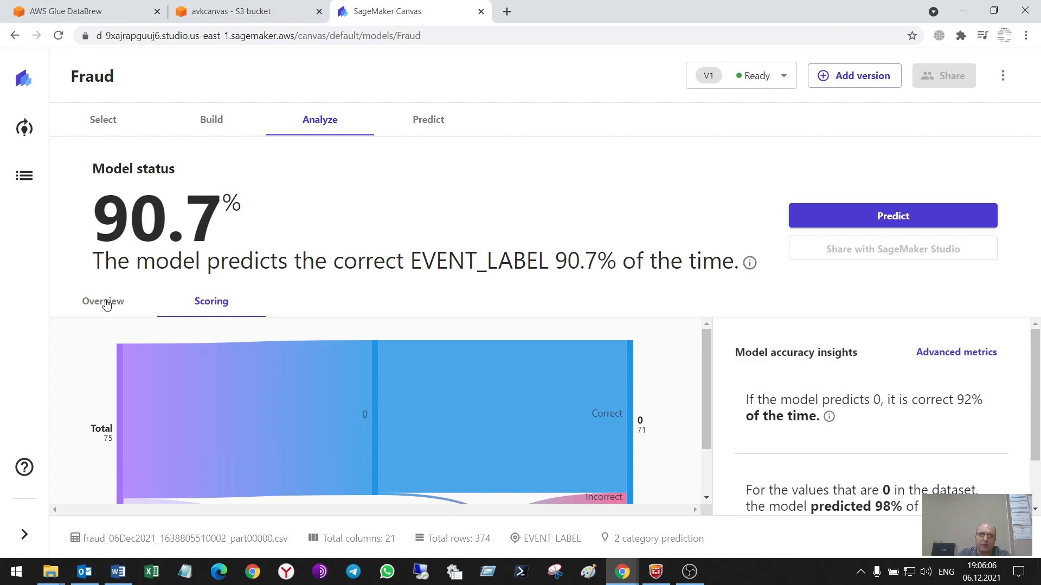
# Examine the ranking of dataset columns by their impact on the EVENT_LABEL prediction
pyautogui.click(107, 305)
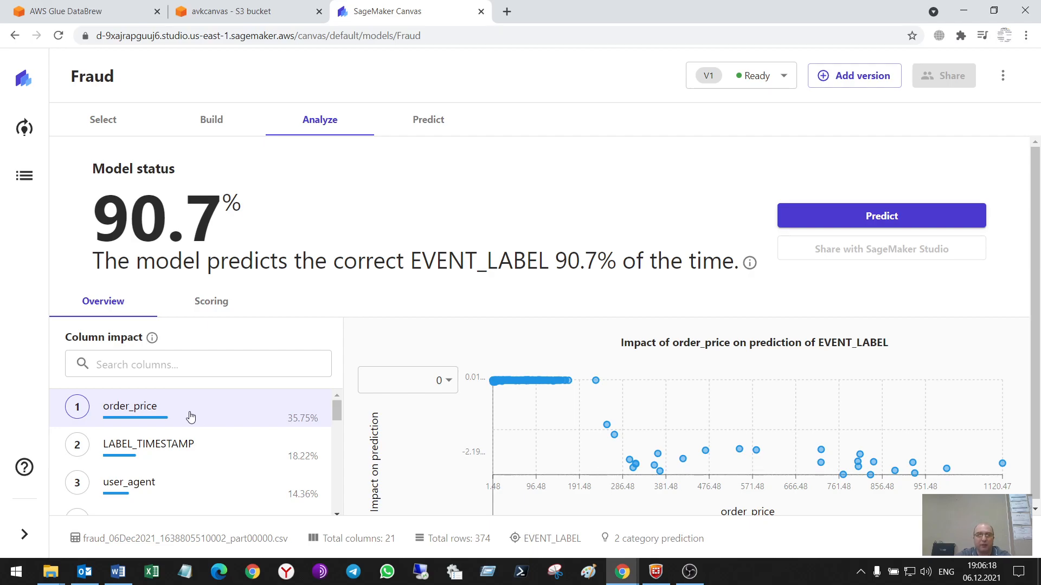
pyautogui.scroll(-1, 228, 448)
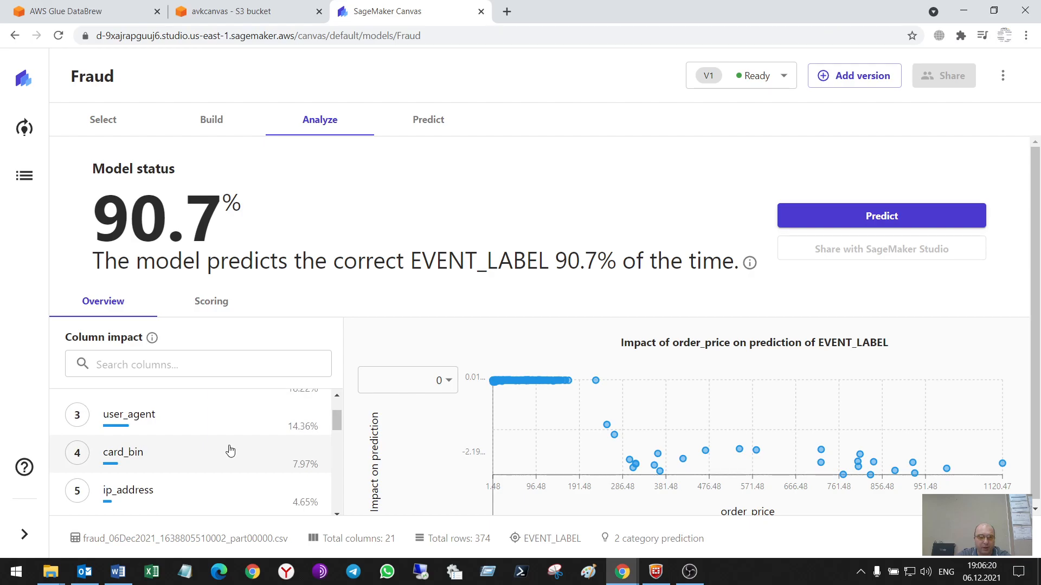
pyautogui.scroll(-1, 230, 451)
pyautogui.scroll(1, 230, 451)
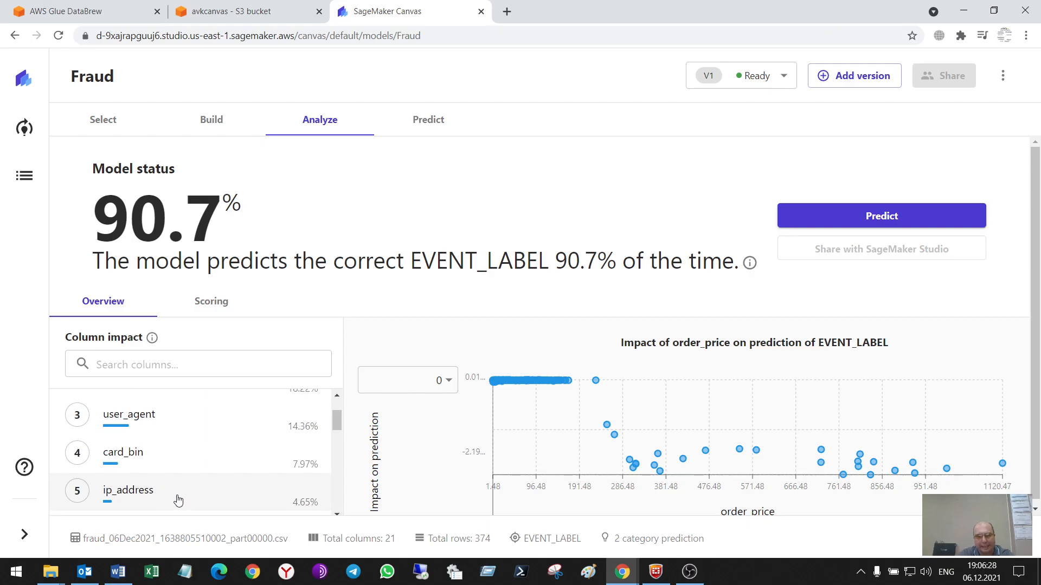
pyautogui.scroll(2, 179, 499)
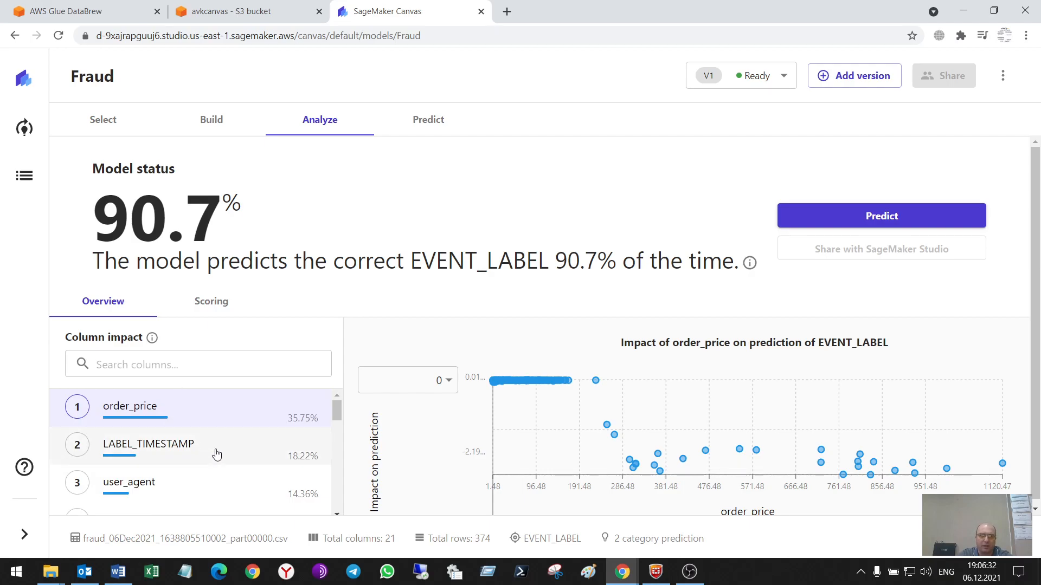
pyautogui.scroll(-2, 217, 454)
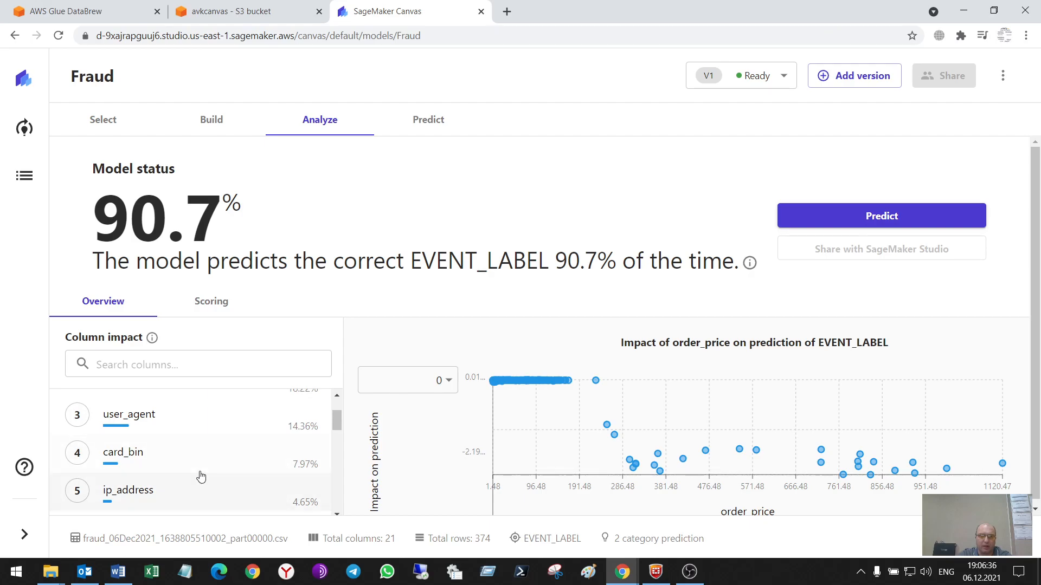
pyautogui.scroll(-1, 197, 476)
pyautogui.scroll(-5, 274, 460)
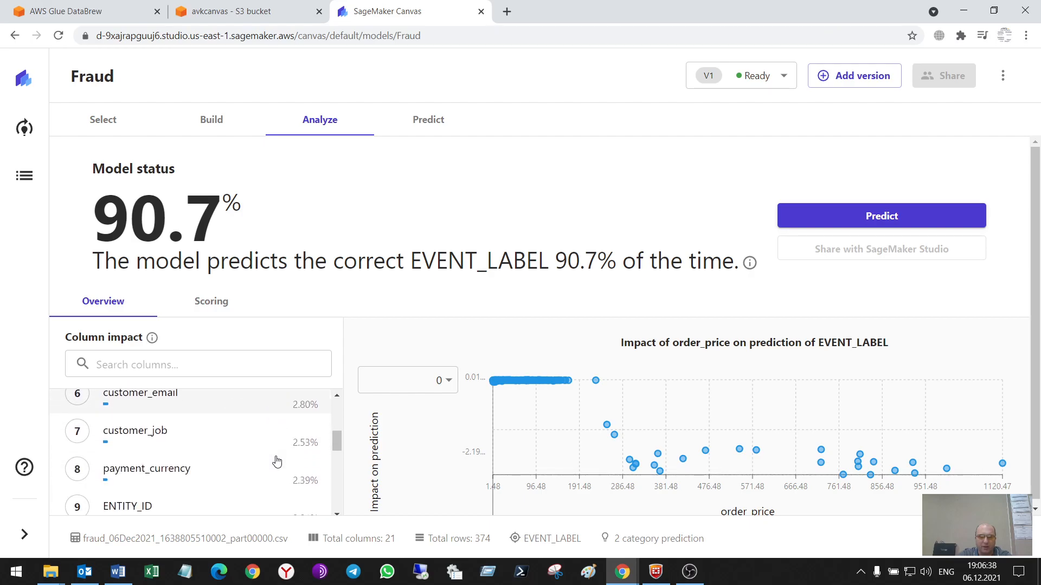
pyautogui.scroll(-2, 277, 461)
pyautogui.scroll(10, 277, 461)
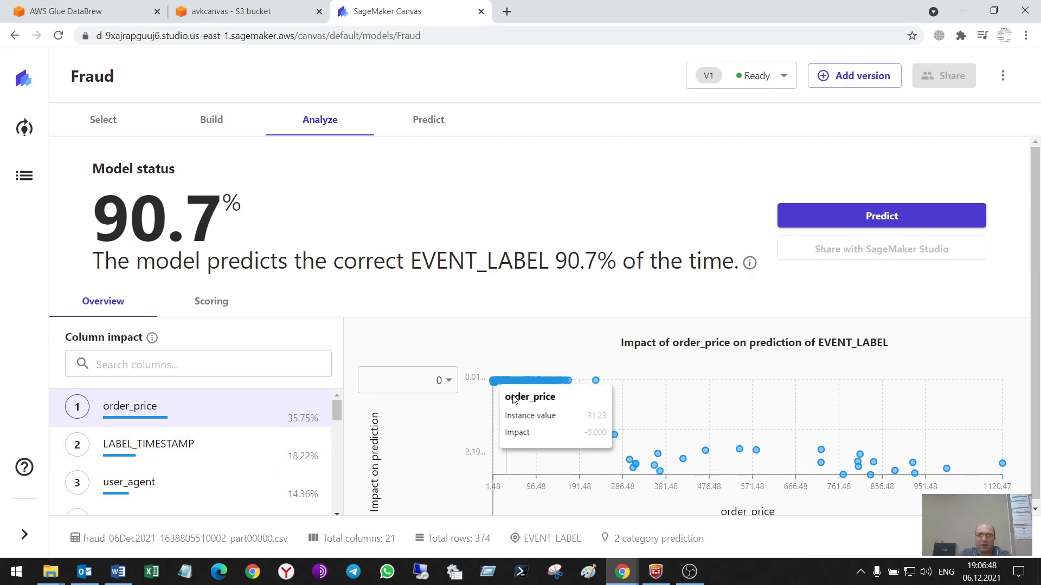
# Check the class choices offered for the order_price impact chart and inspect individual data points in it
pyautogui.click(451, 382)
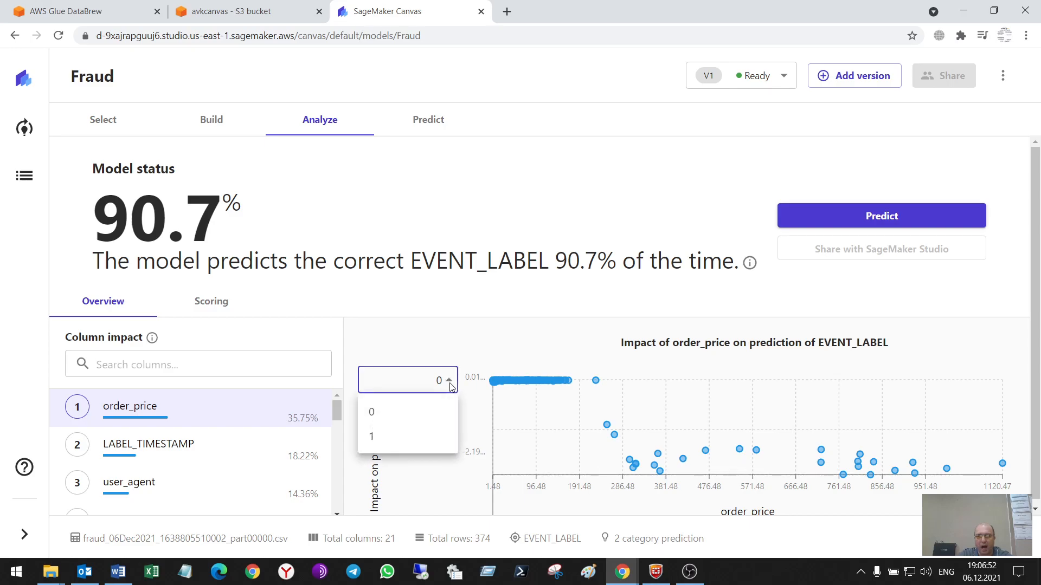
pyautogui.click(521, 345)
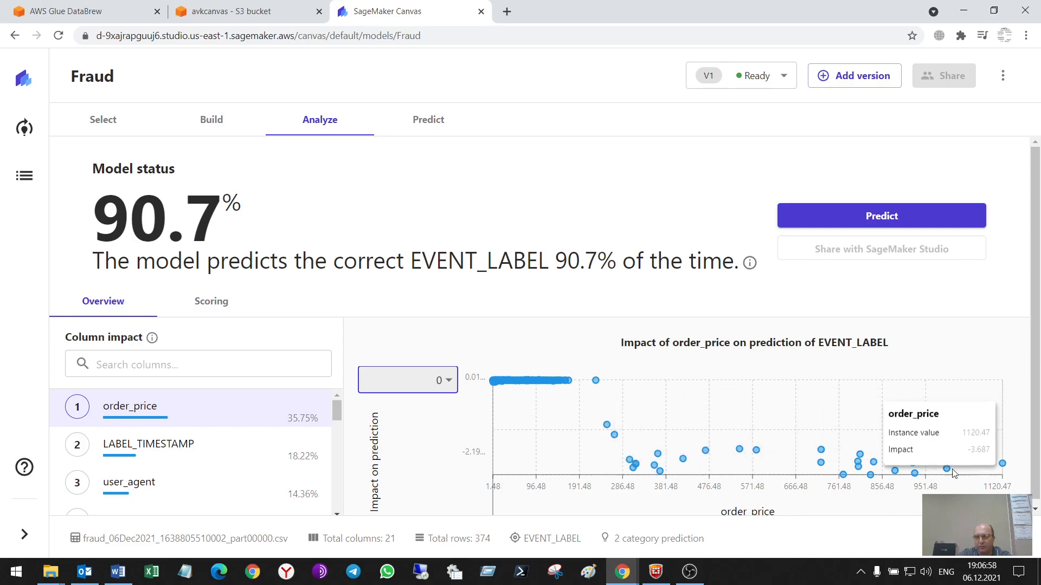
pyautogui.moveTo(996, 473)
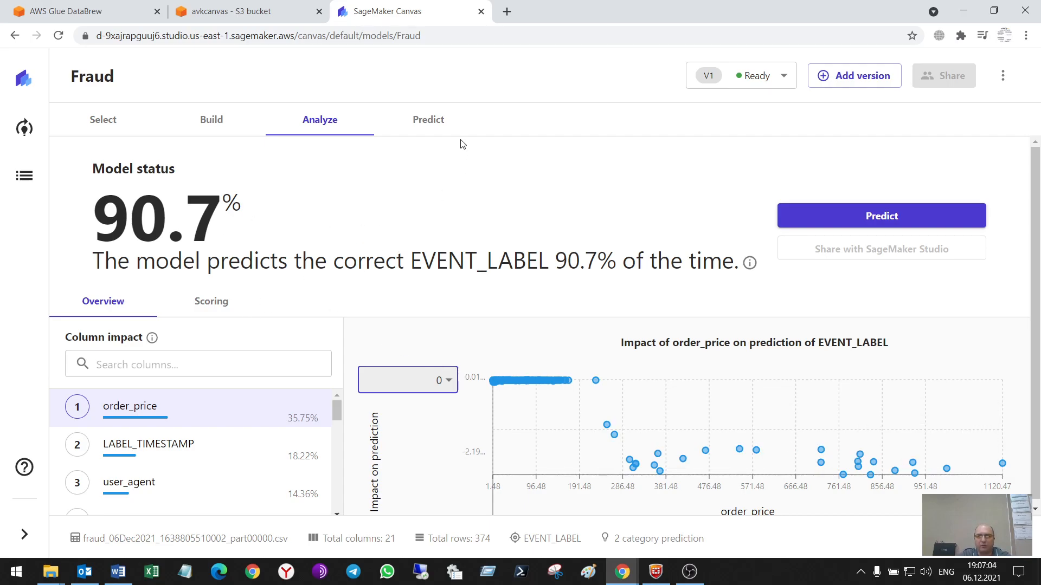
# Open a single prediction for the Fraud model and review the modifiable column values and their feature importance
pyautogui.click(428, 120)
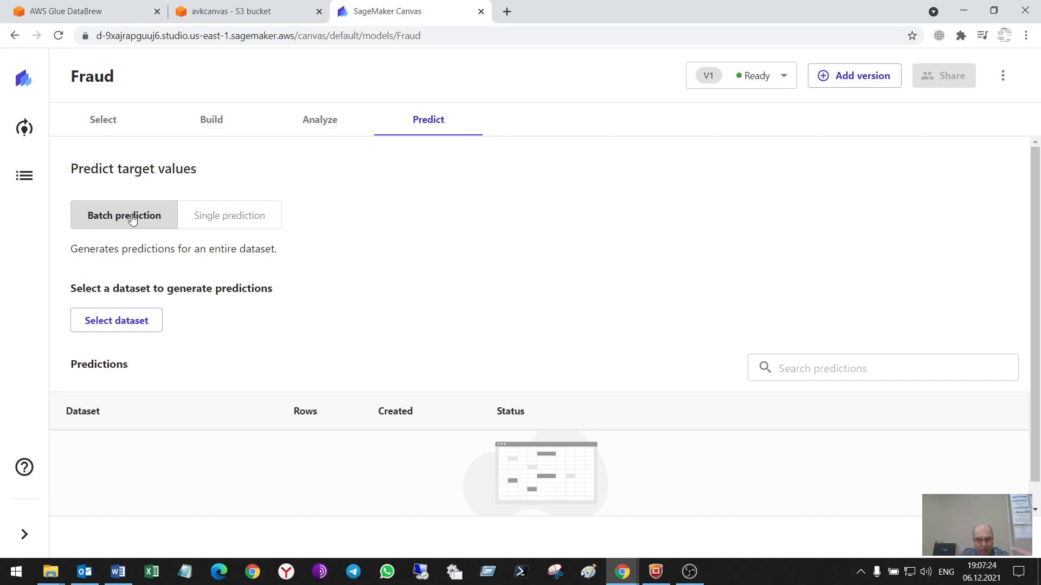
pyautogui.click(226, 217)
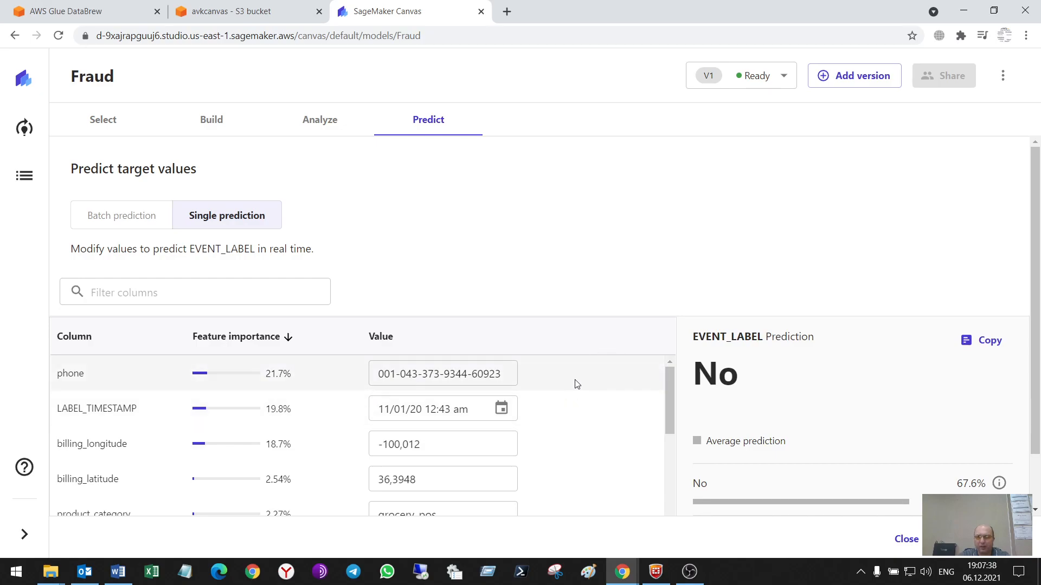
pyautogui.click(512, 371)
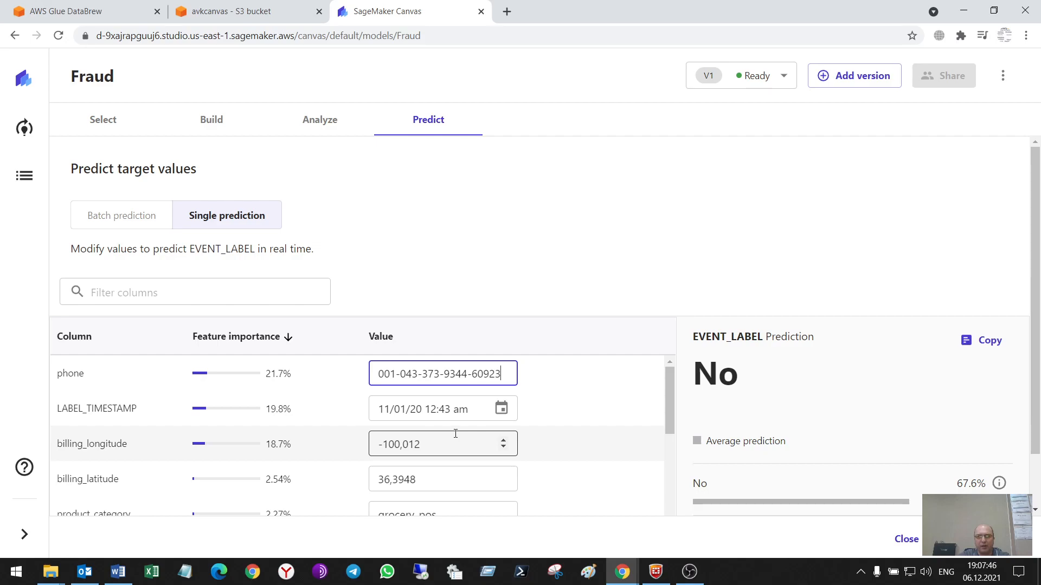
pyautogui.scroll(-1, 455, 434)
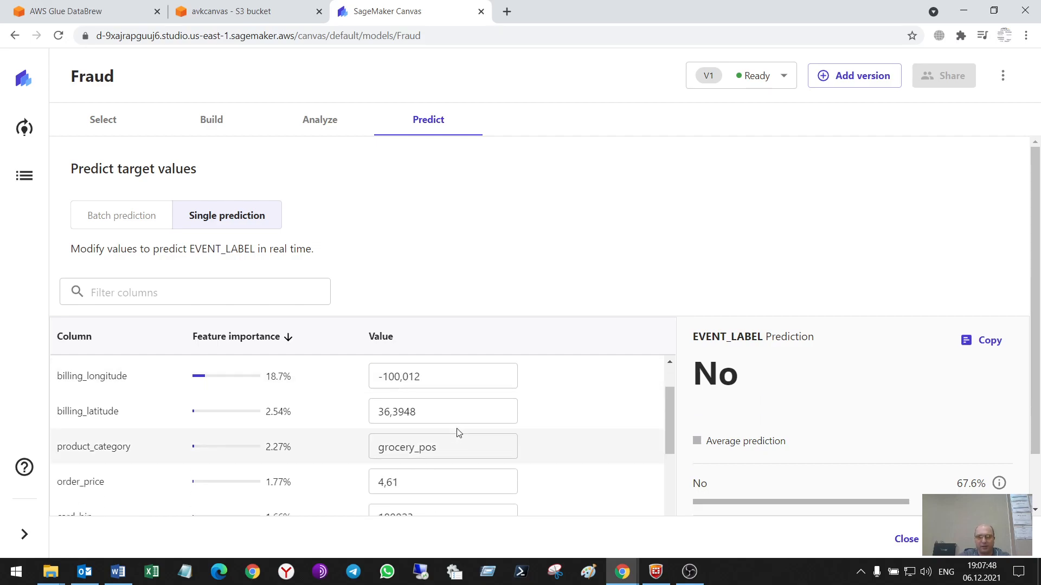
pyautogui.scroll(2, 457, 432)
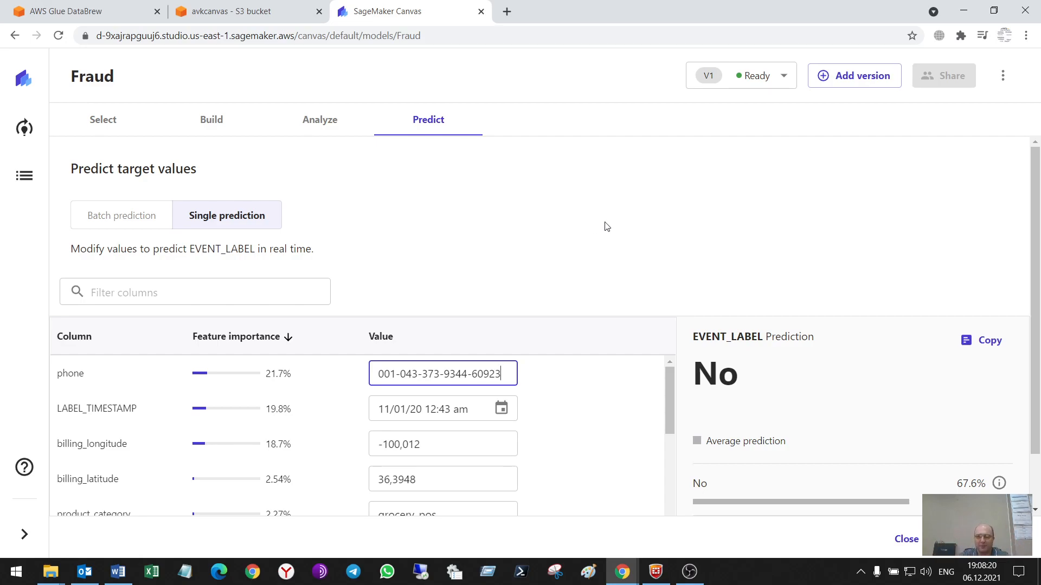
# Delete one digit from the phone value of the single prediction and reset all values to average
pyautogui.moveTo(492, 374); pyautogui.dragTo(389, 374)
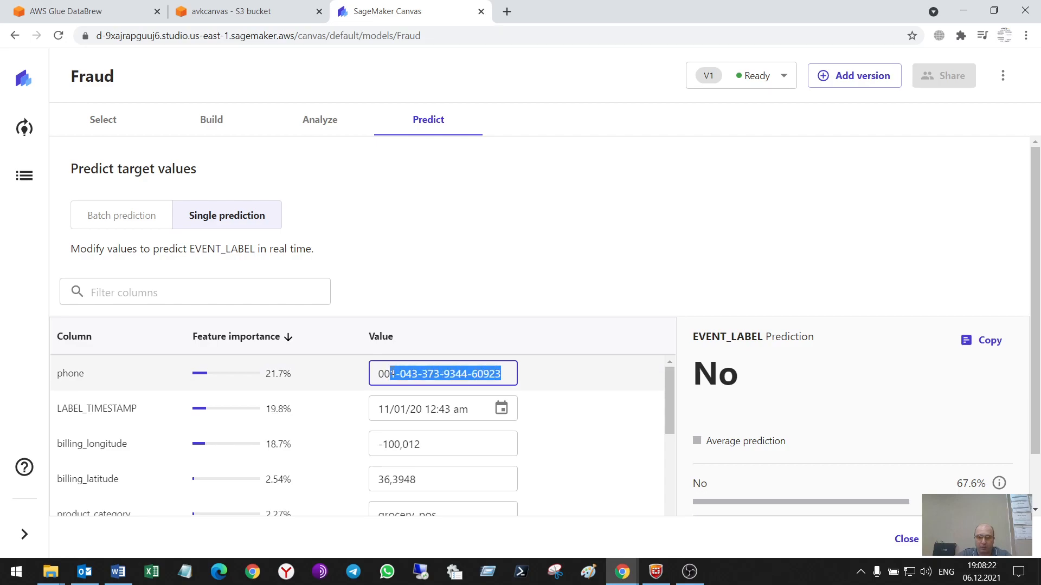
pyautogui.click(462, 374)
pyautogui.press('BackSpace')
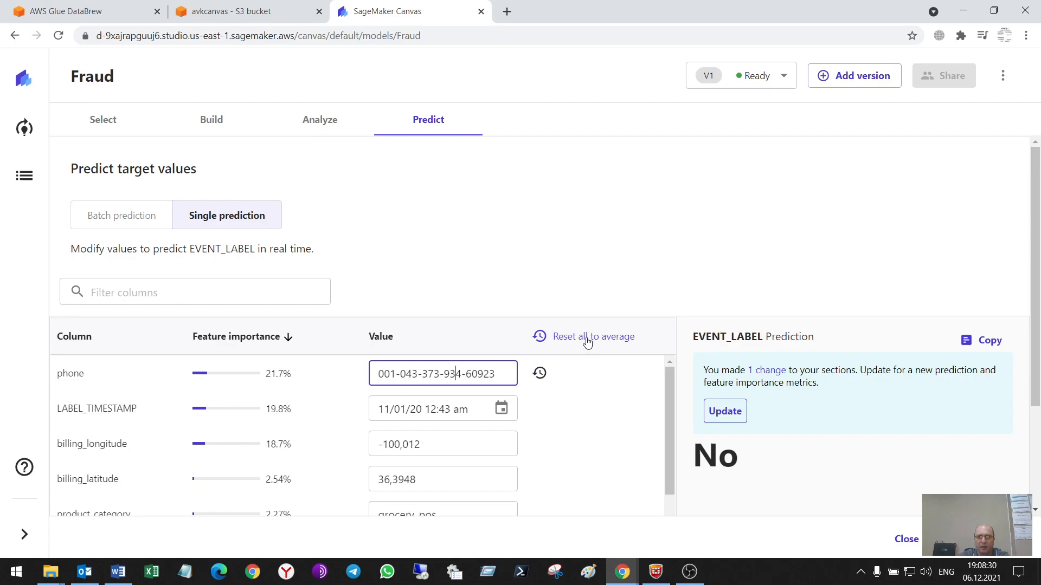
pyautogui.click(609, 338)
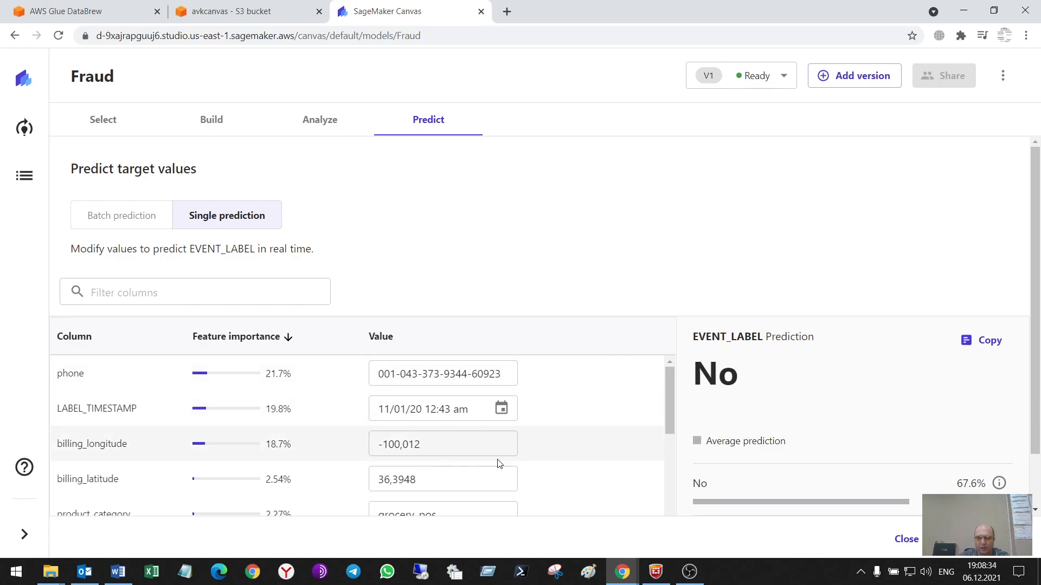
# Examine the Yes and No probabilities of the average EVENT_LABEL prediction
pyautogui.scroll(-1, 829, 412)
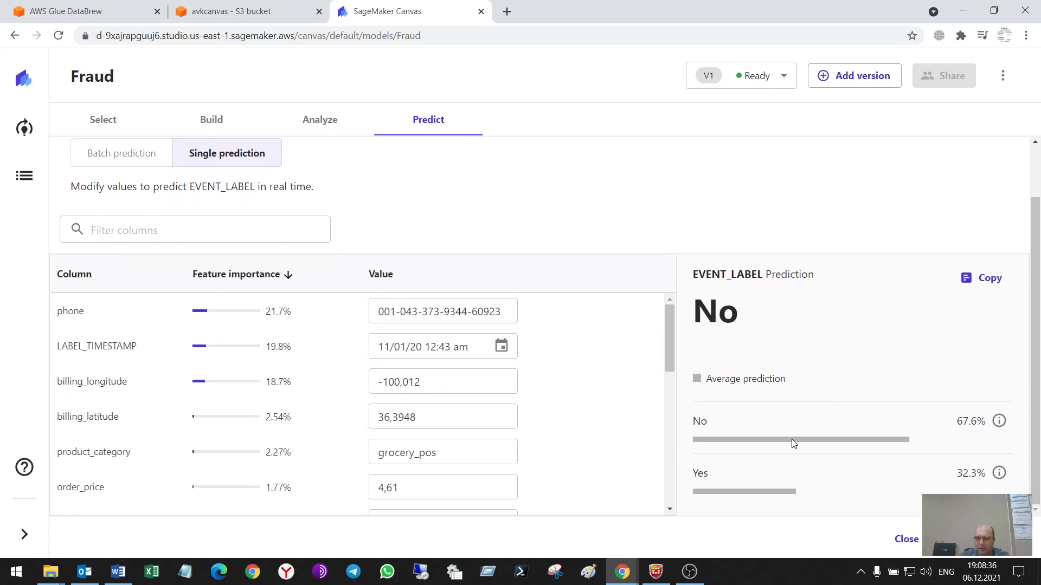